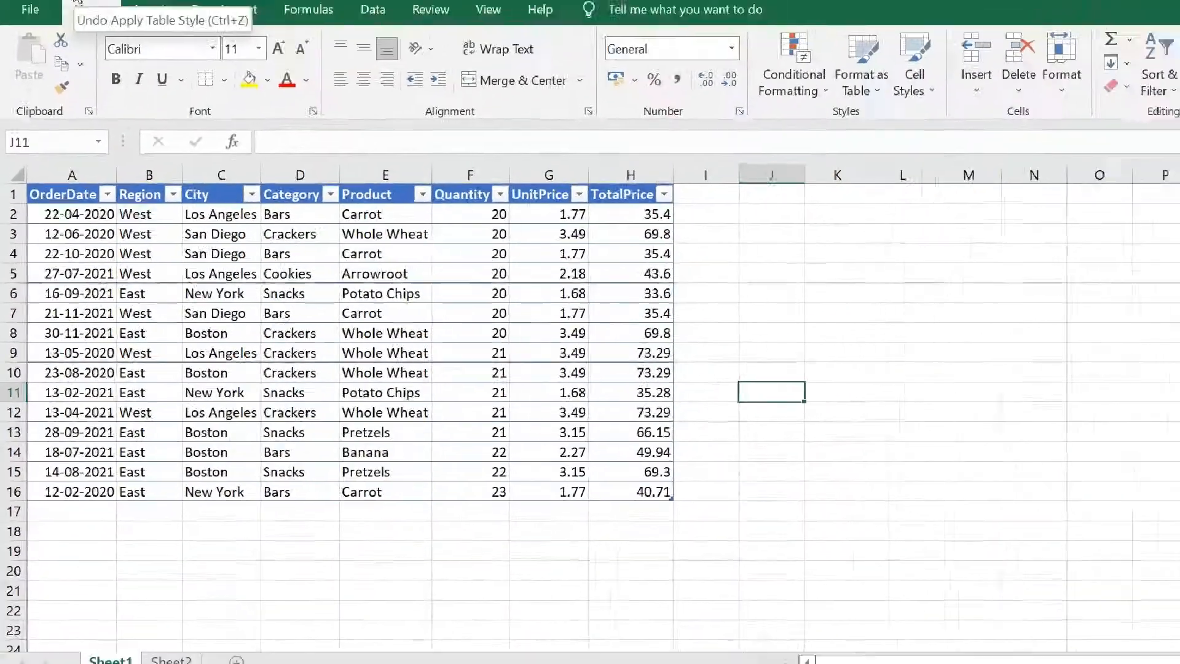
click(67, 15)
click(205, 276)
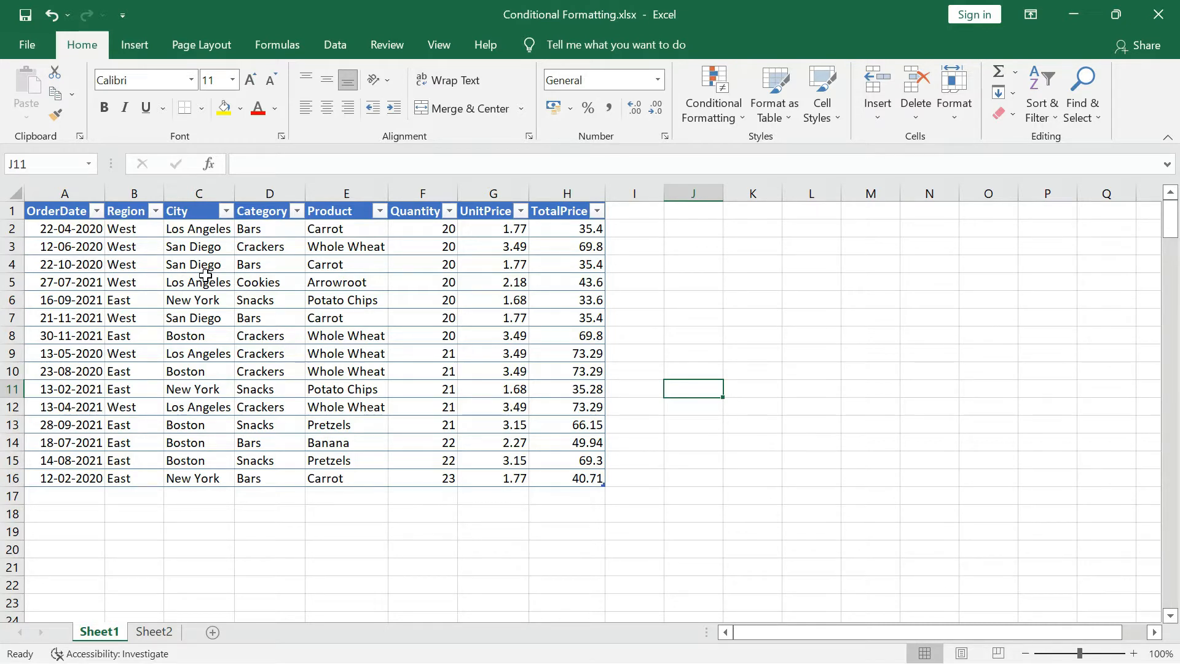
click(391, 336)
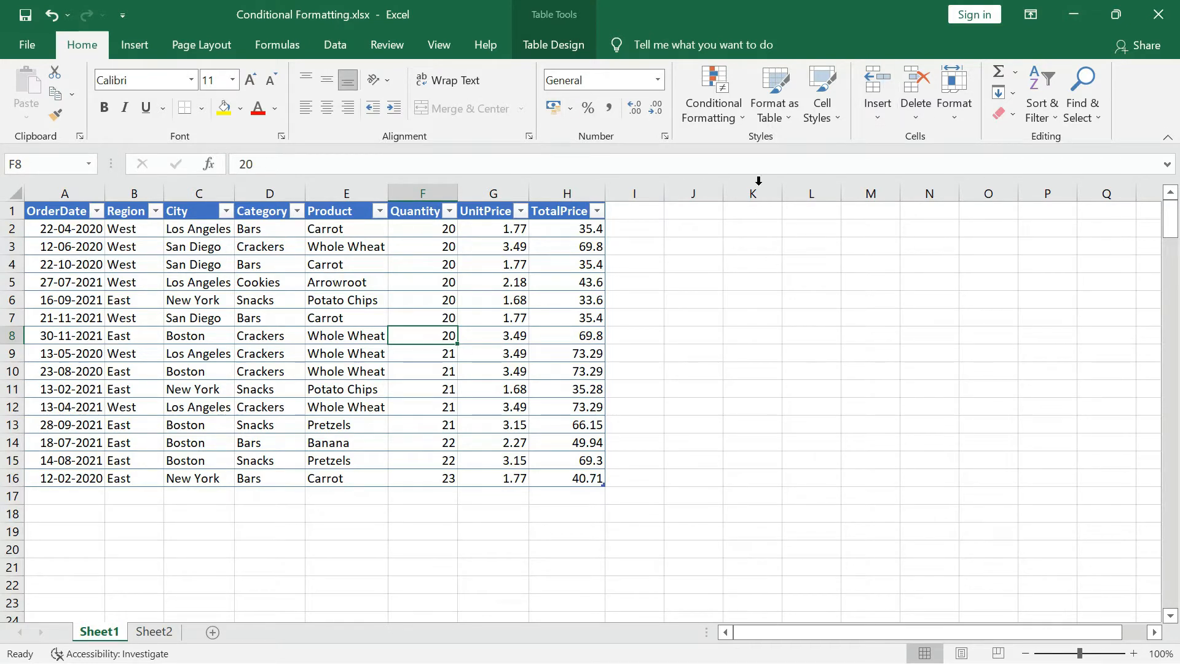
click(697, 400)
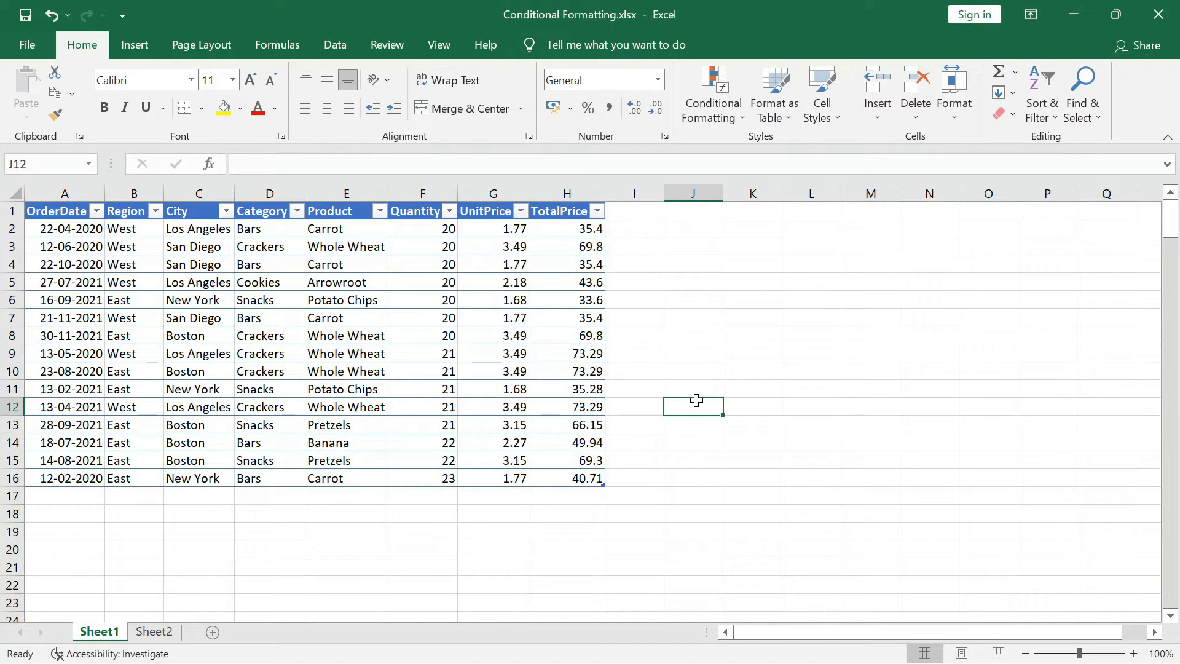
click(650, 295)
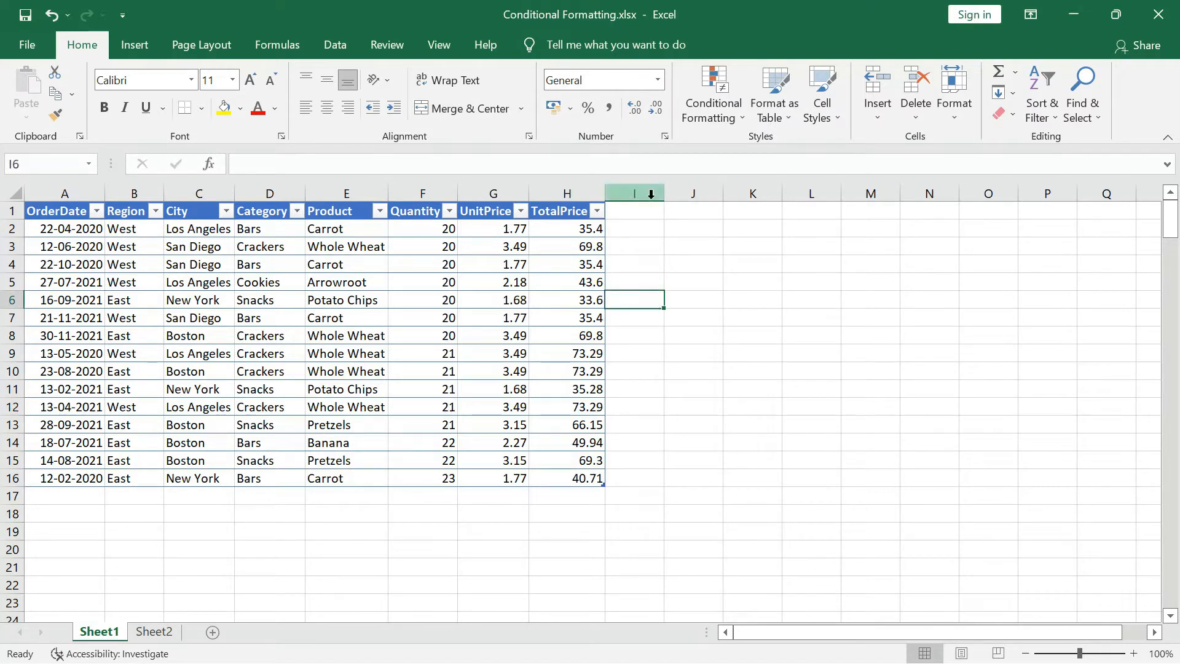
click(648, 244)
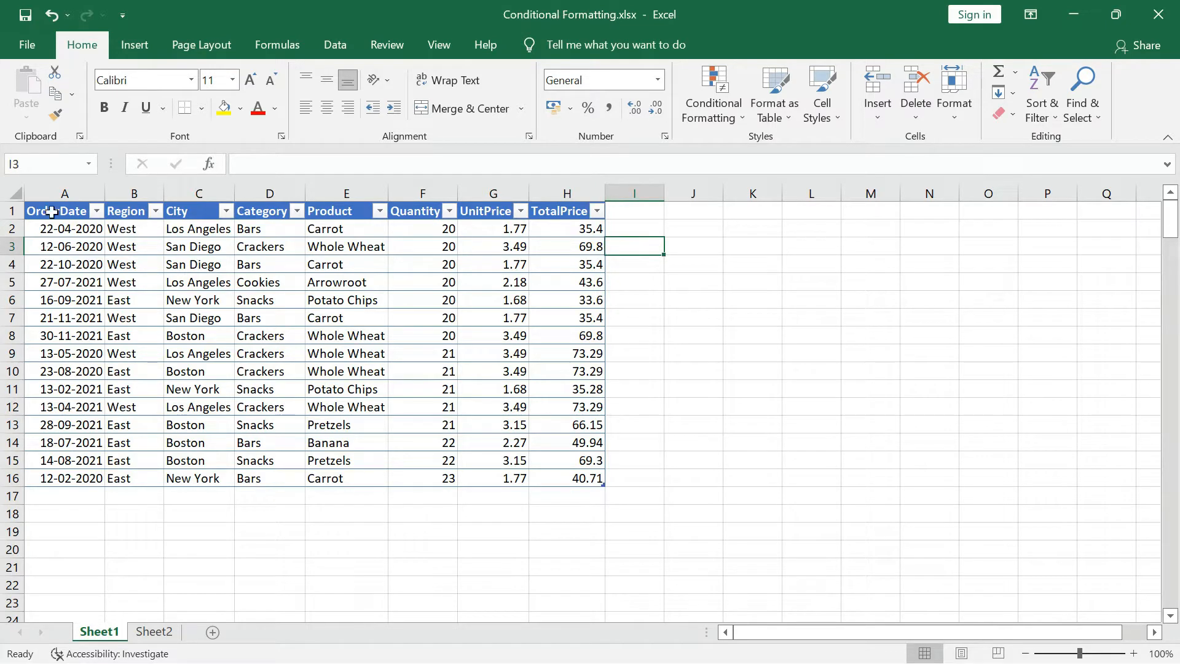
drag(52, 212, 594, 481)
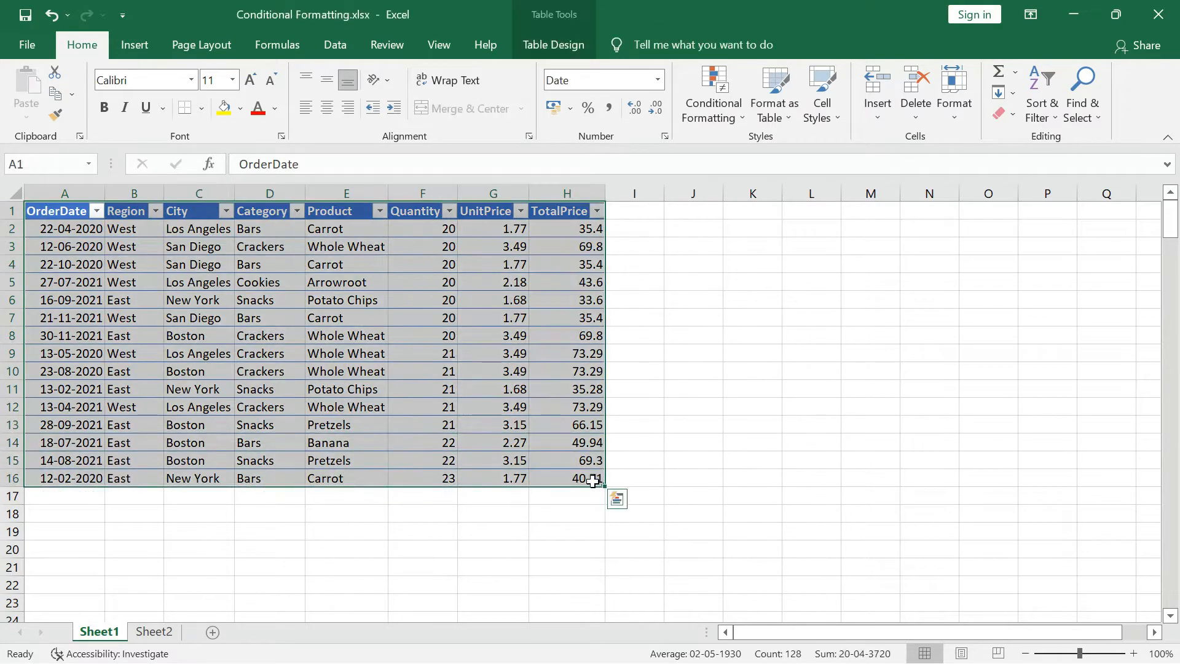
click(678, 301)
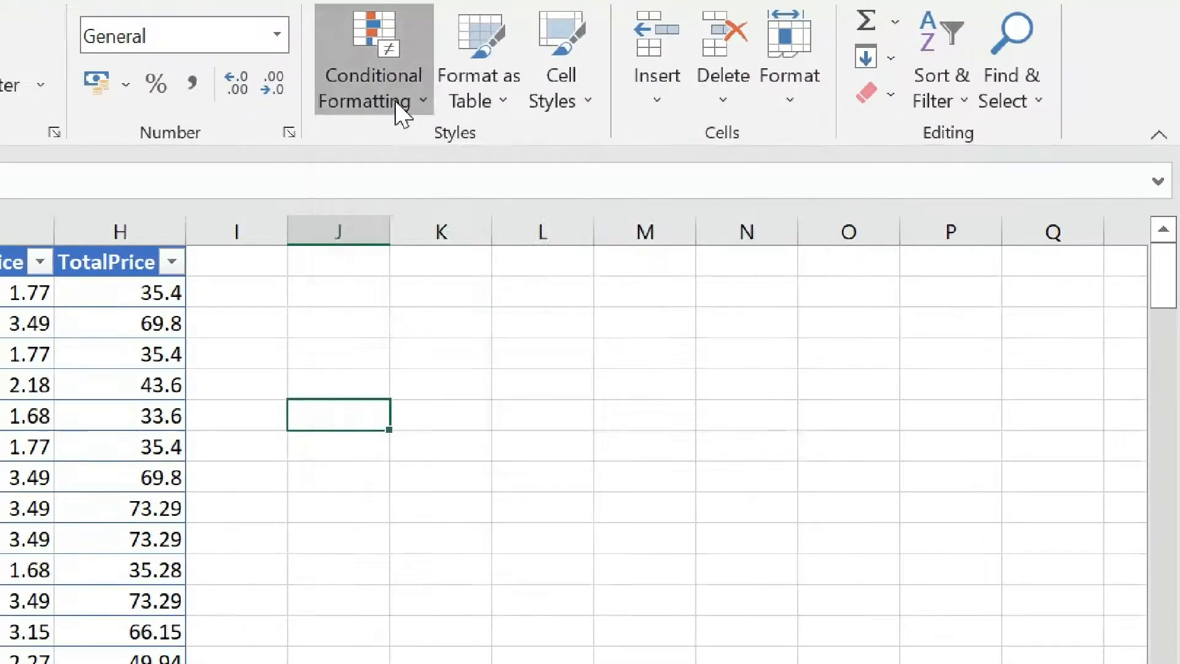
click(399, 112)
mouse_move(413, 136)
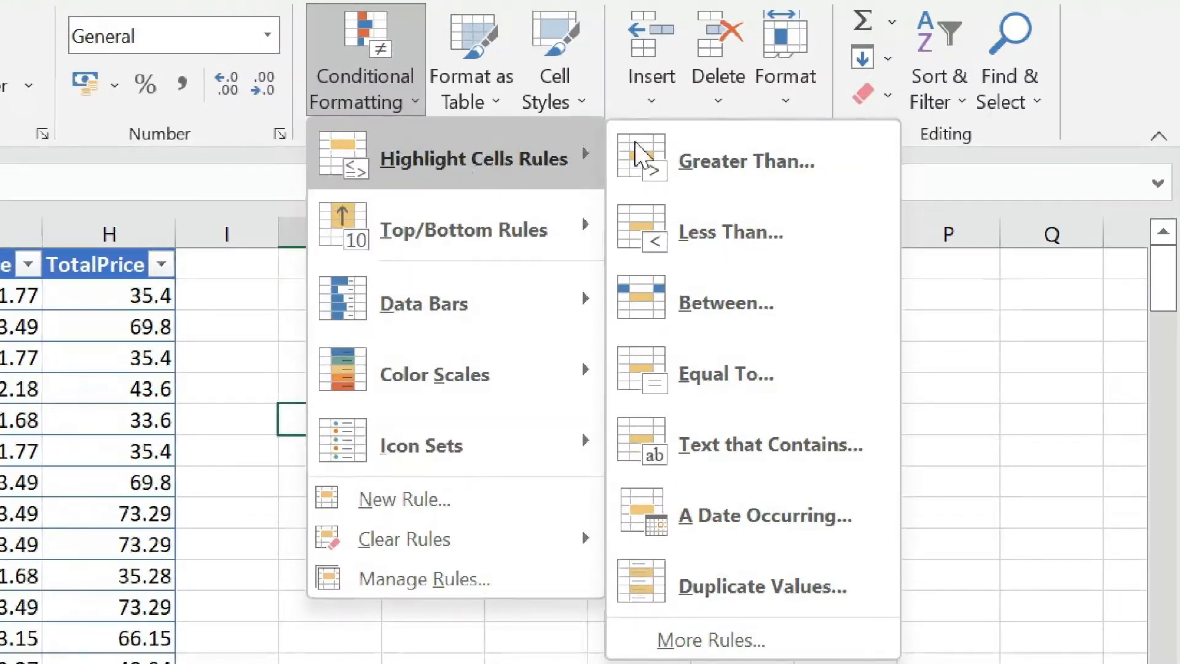
mouse_move(498, 258)
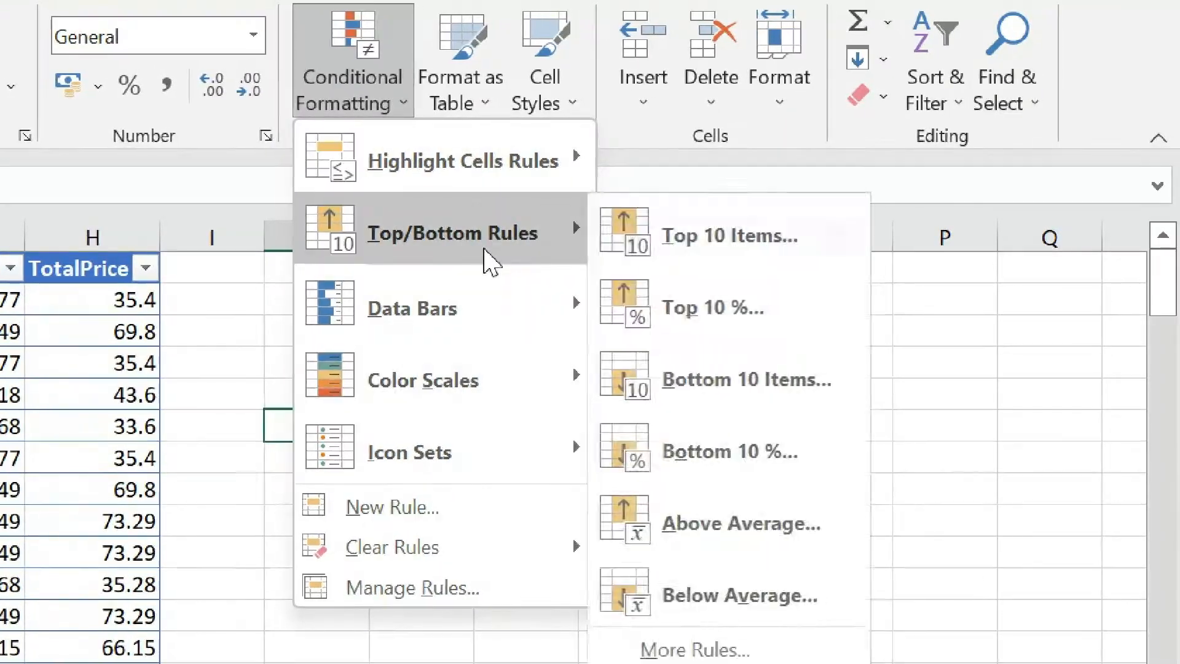
mouse_move(470, 178)
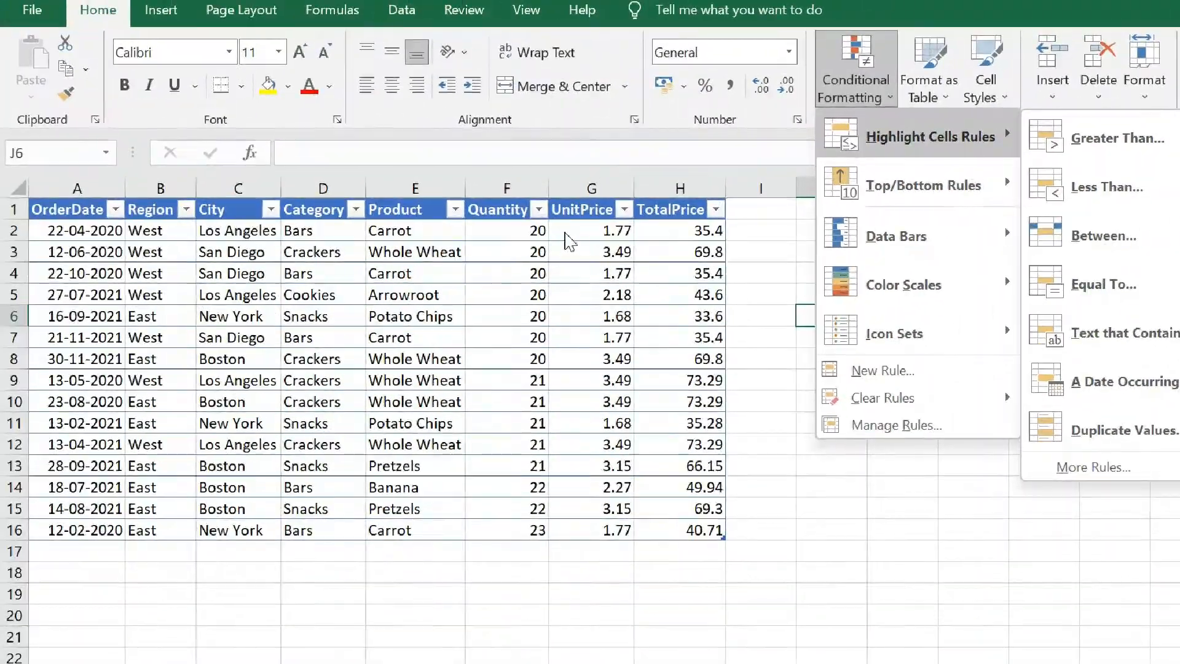
click(572, 236)
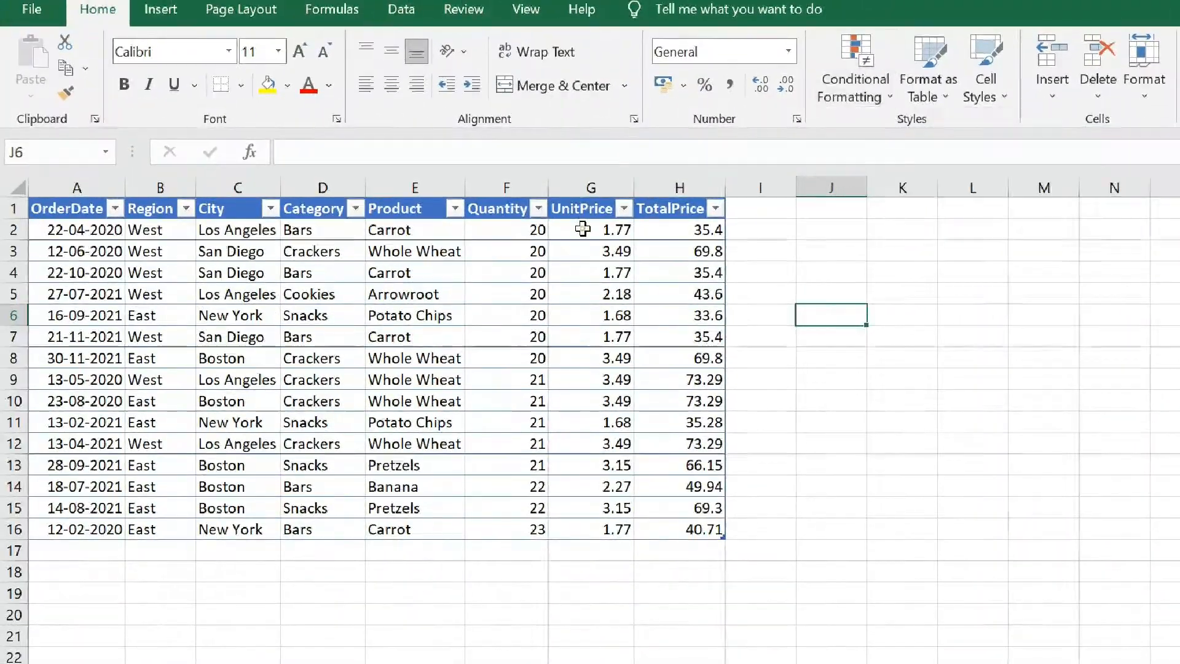
Step: Select the TotalPrice values in H2:H16 and start a Greater Than highlight rule for them
click(583, 227)
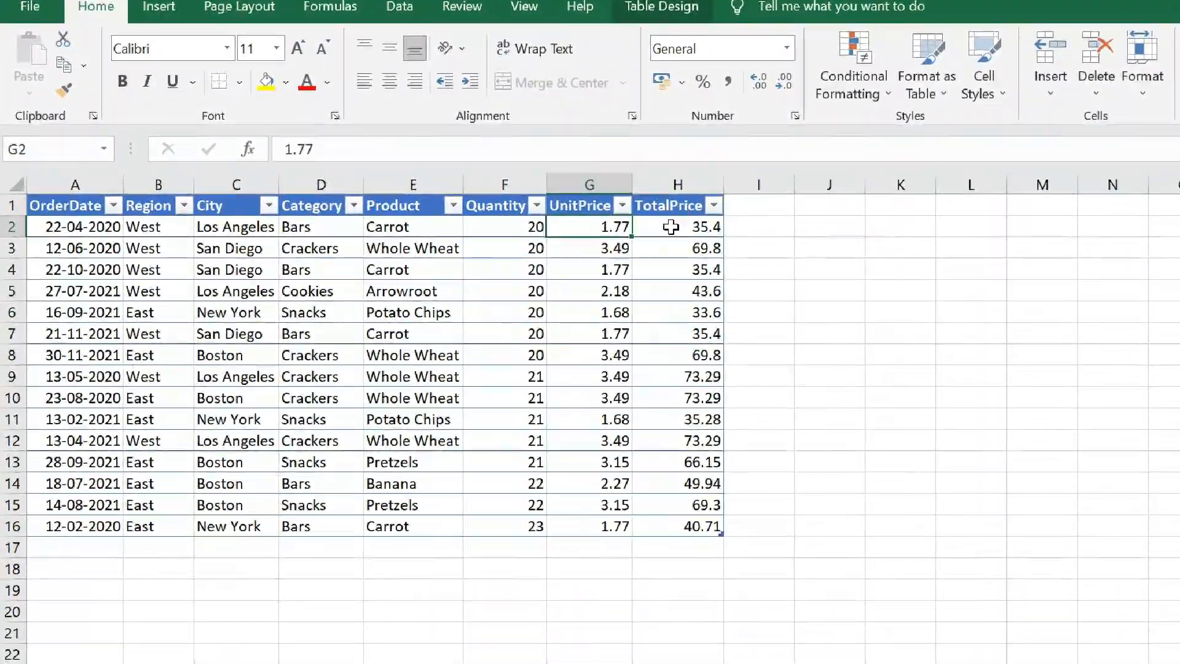
click(670, 227)
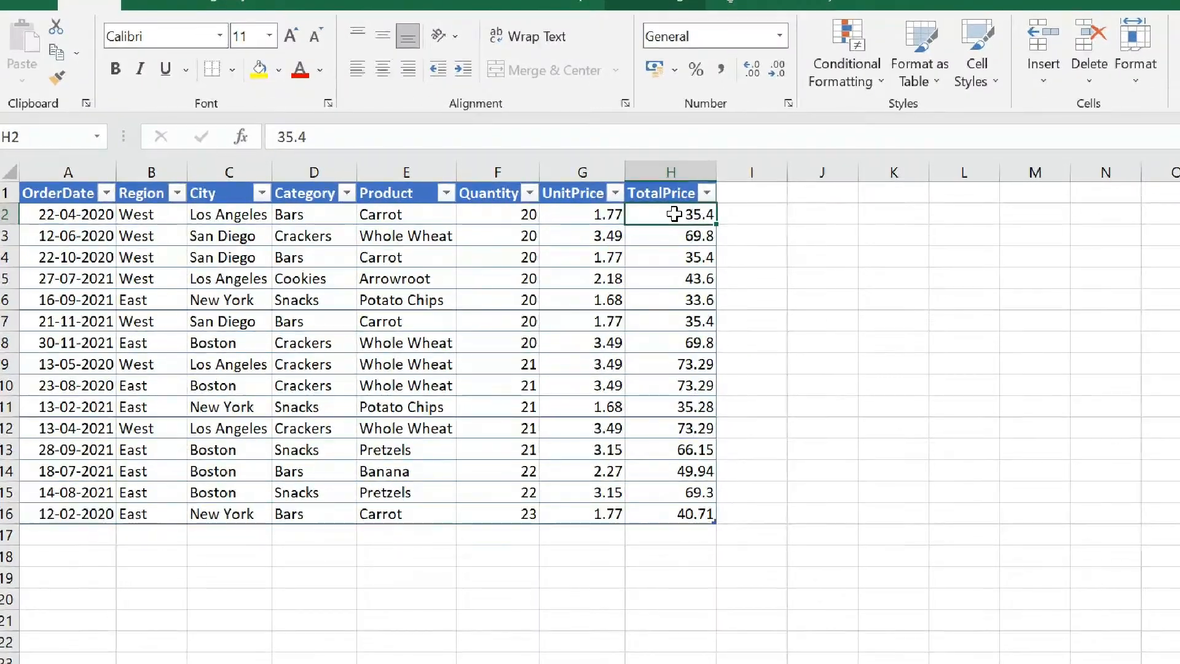
key(ctrl+shift+Down)
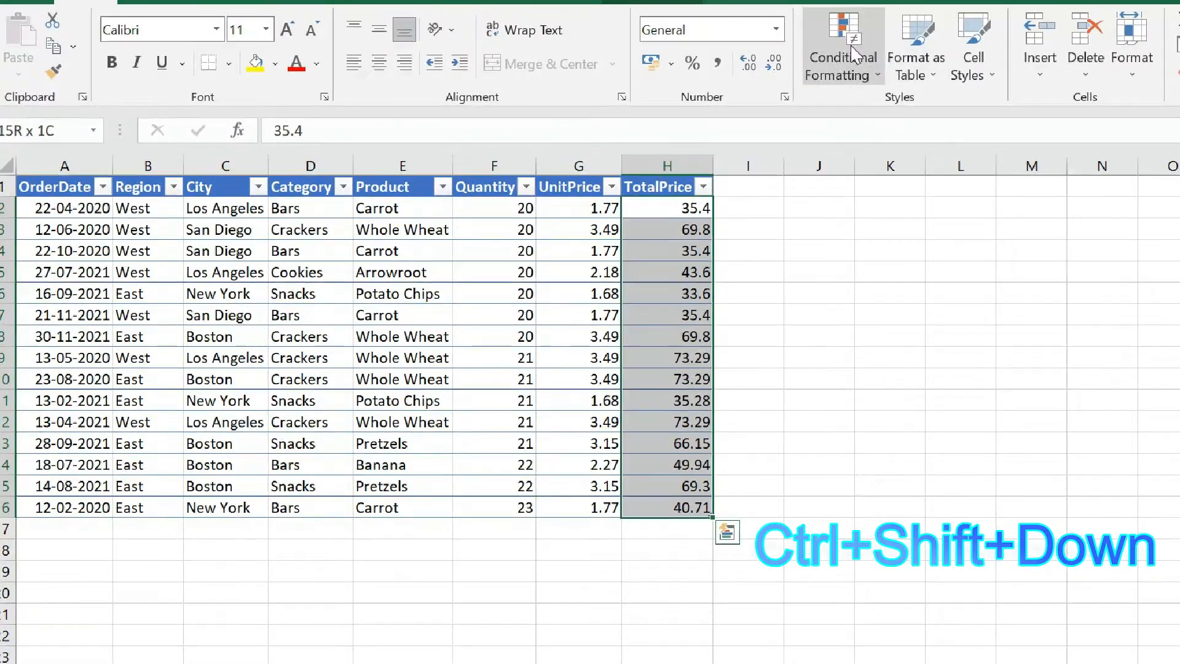
click(852, 53)
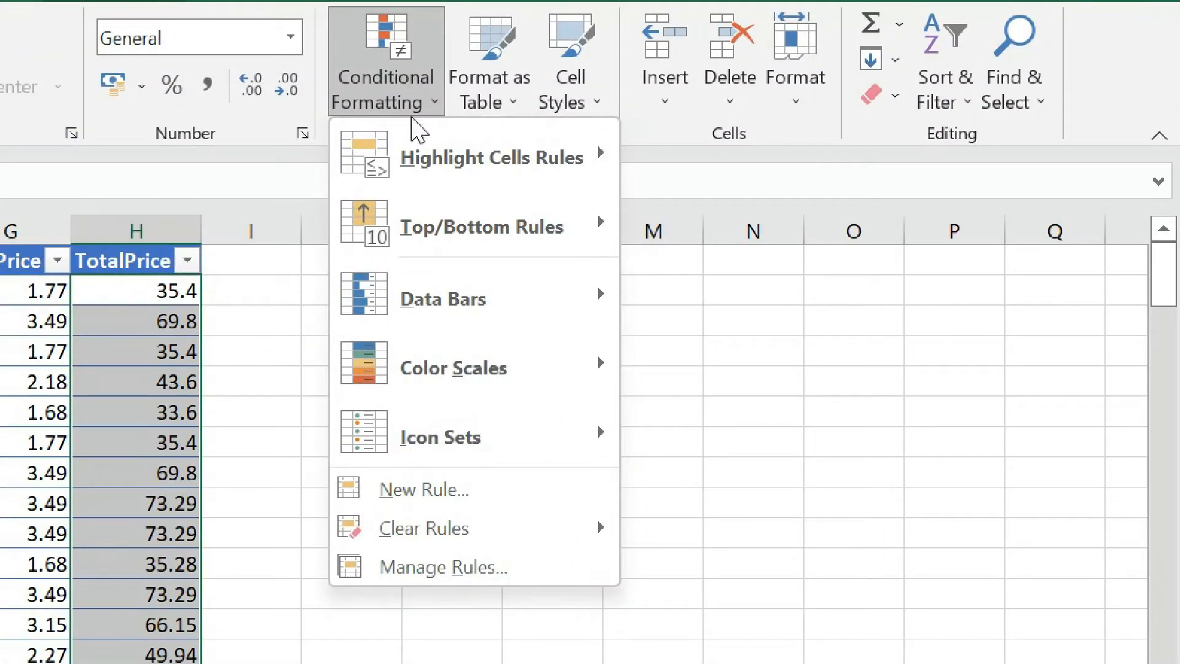
mouse_move(428, 148)
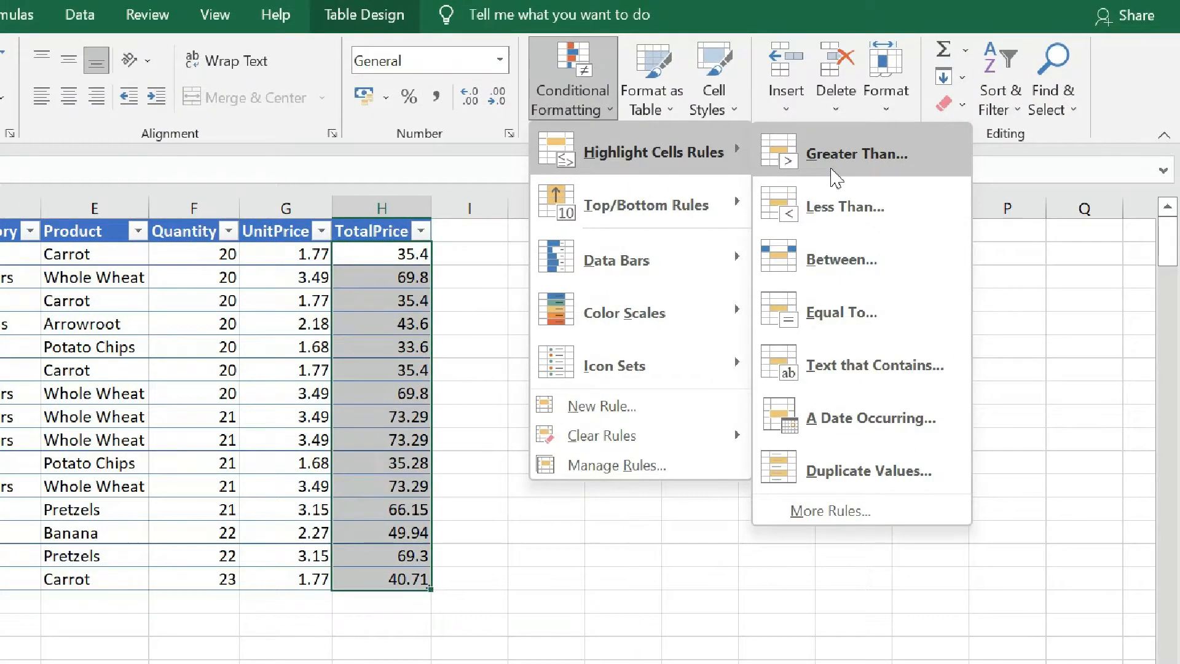
click(835, 178)
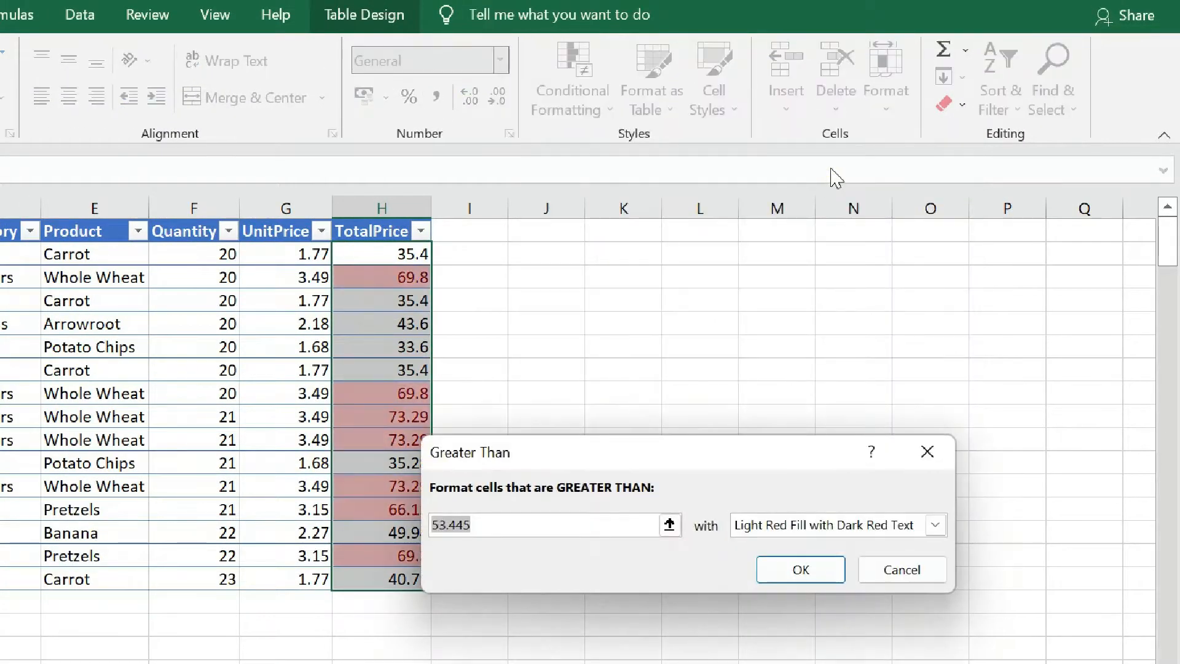
drag(712, 458, 756, 319)
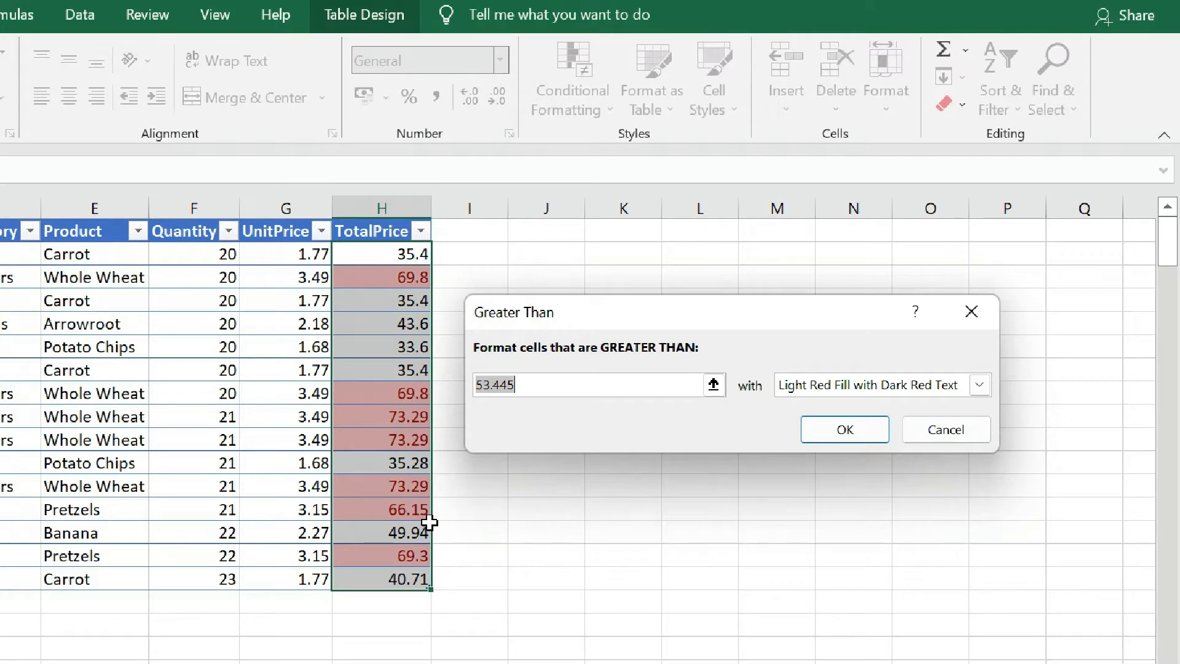
Step: Set the Greater Than rule's threshold to 50
click(640, 379)
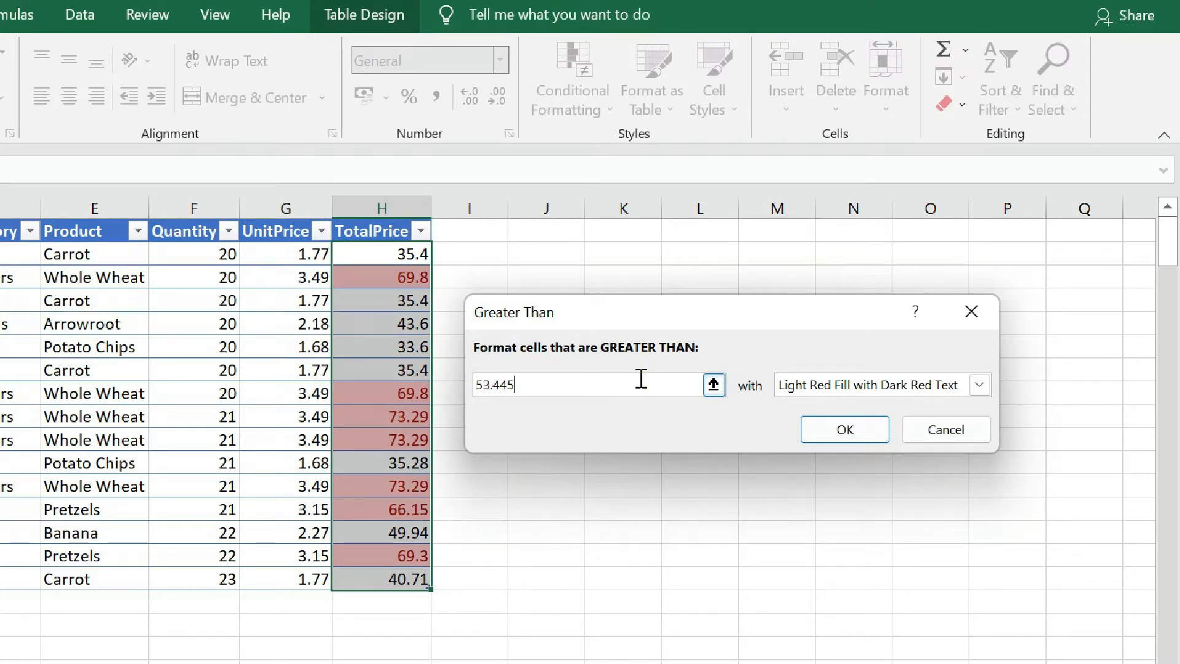
key(BackSpace)
key(BackSpace)
key(BackSpace)
key(BackSpace)
key(BackSpace)
key(BackSpace)
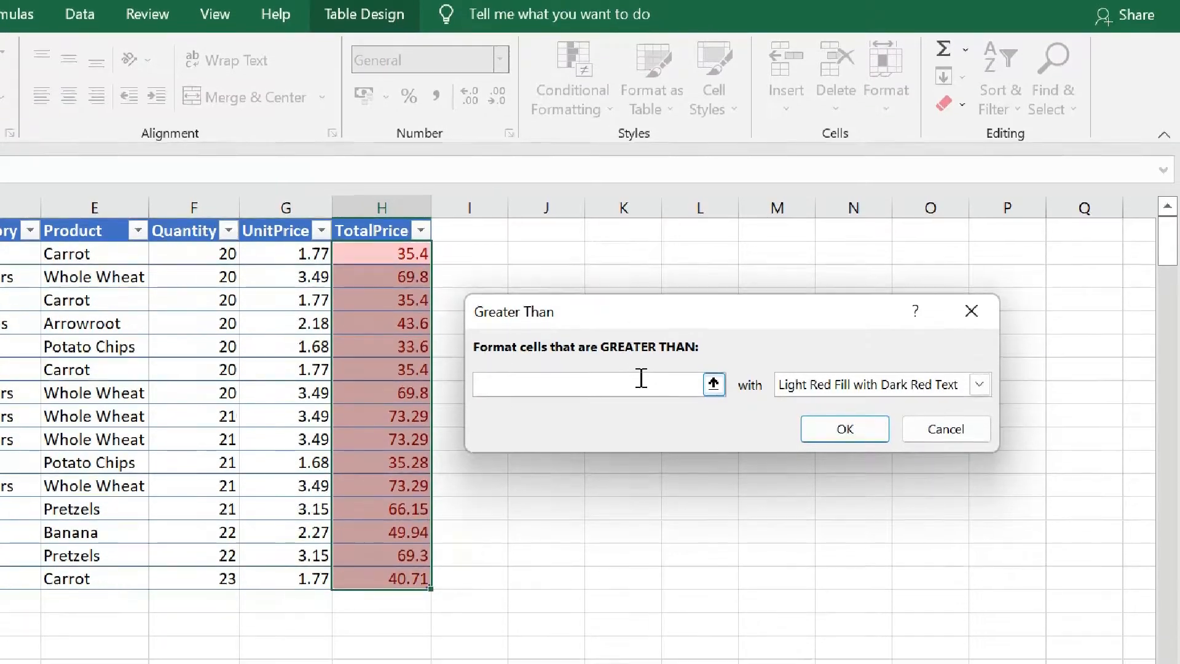
text(50)
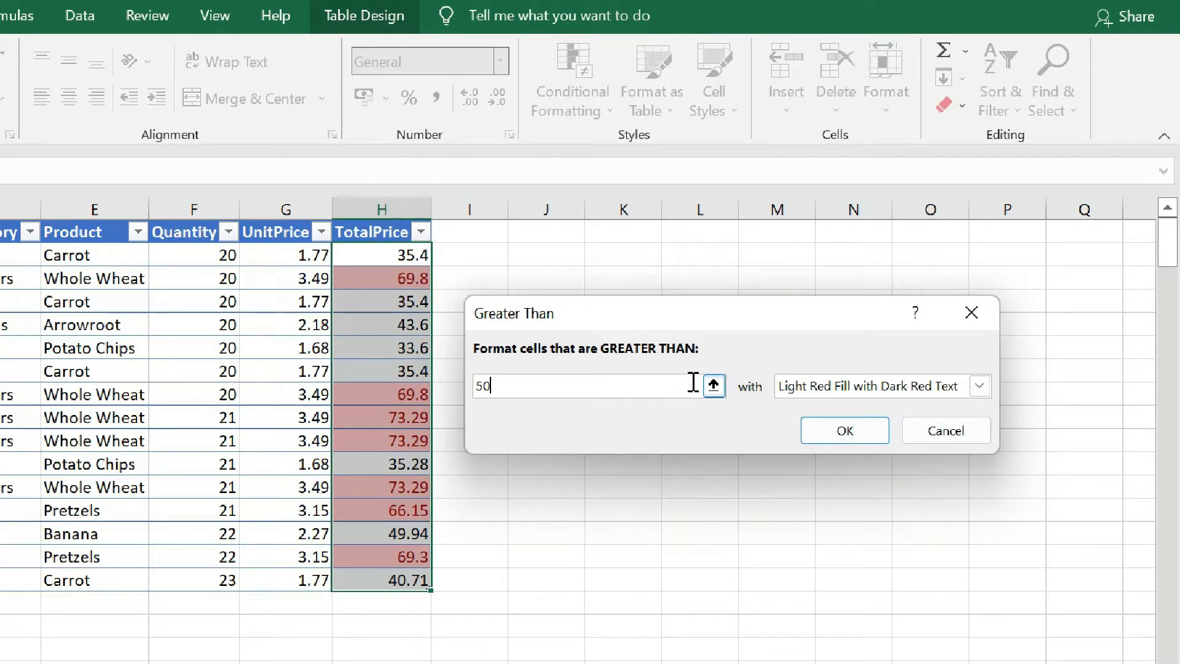
Step: Replace the Greater Than rule's threshold with a reference to cell H7
click(714, 386)
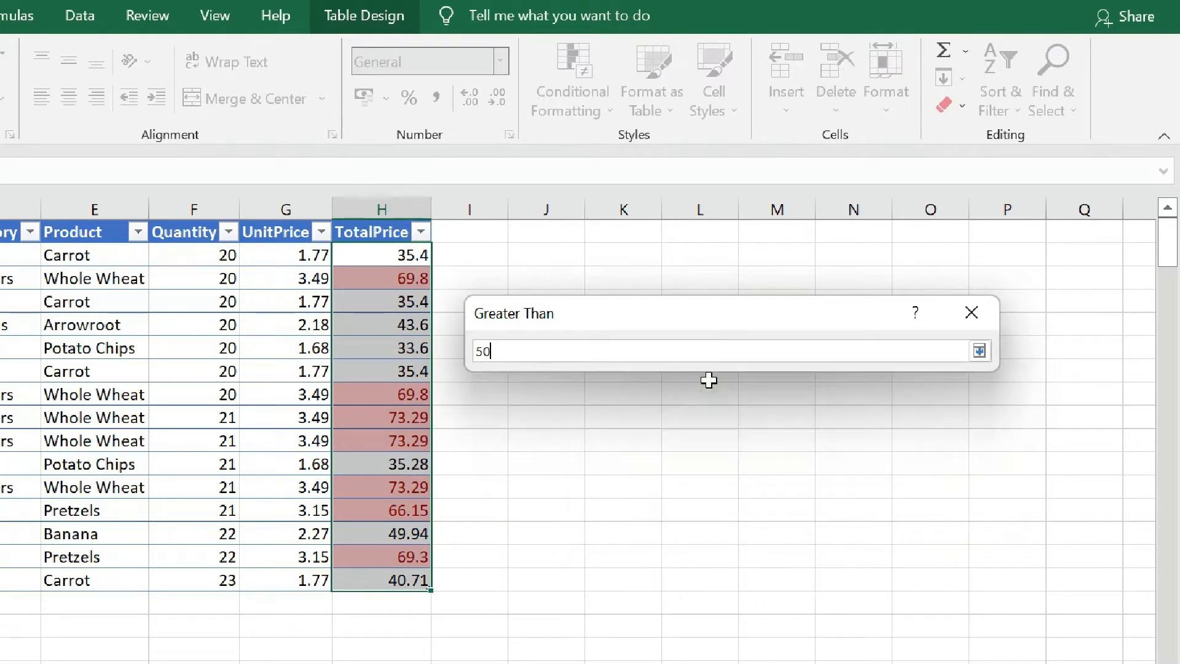
click(377, 322)
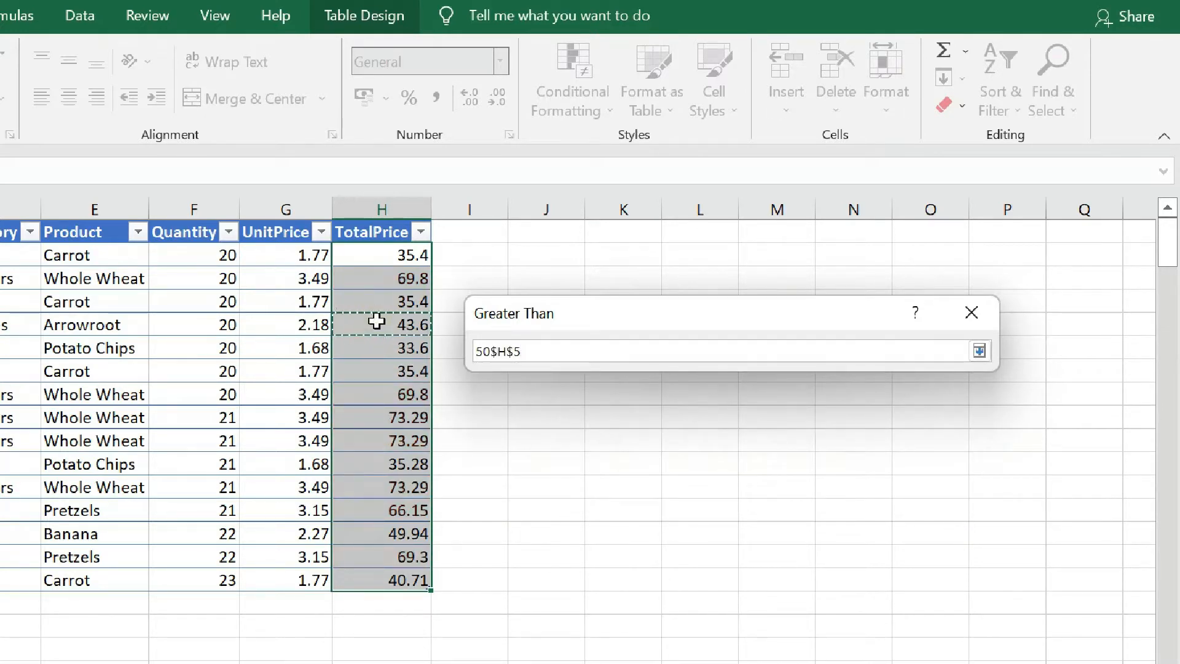
click(566, 347)
key(BackSpace)
key(BackSpace)
key(BackSpace)
key(BackSpace)
key(BackSpace)
key(BackSpace)
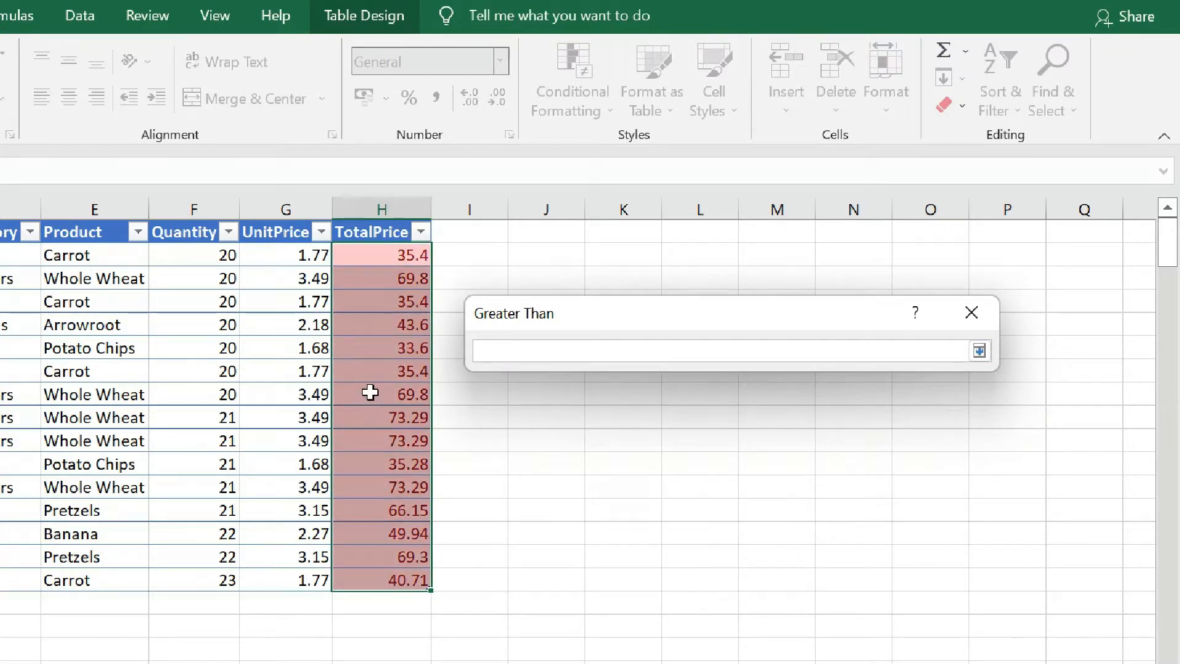
click(369, 375)
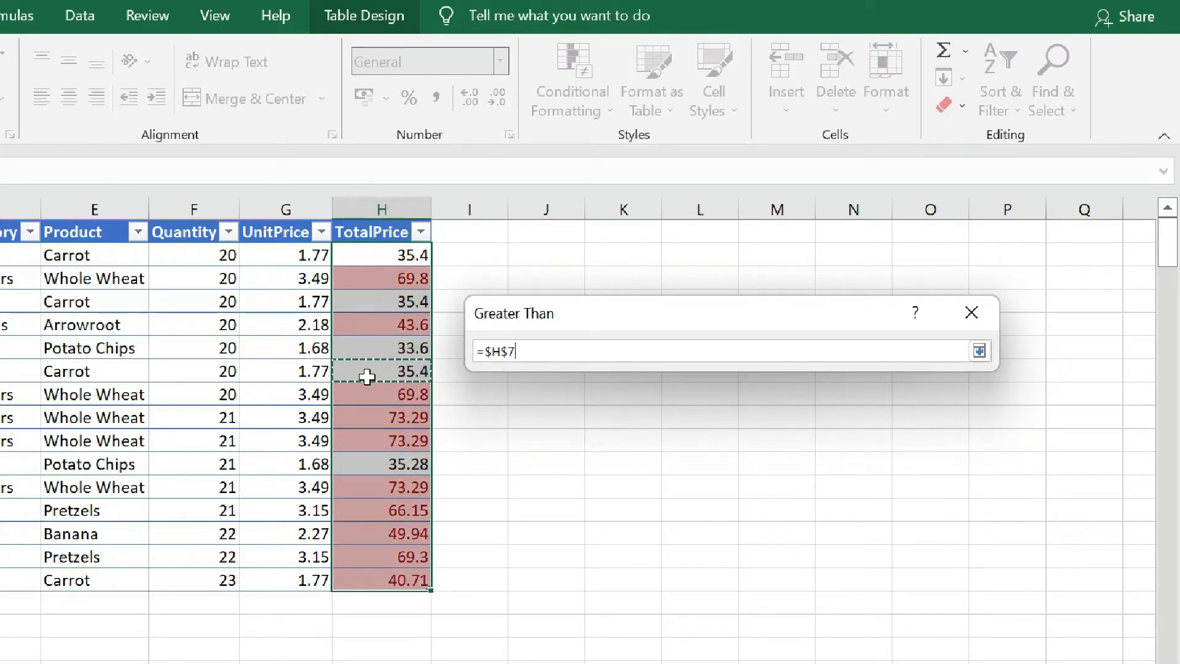
Step: Try subtracting 1 from the H7 cell reference used as the rule's threshold
text(-)
text(1)
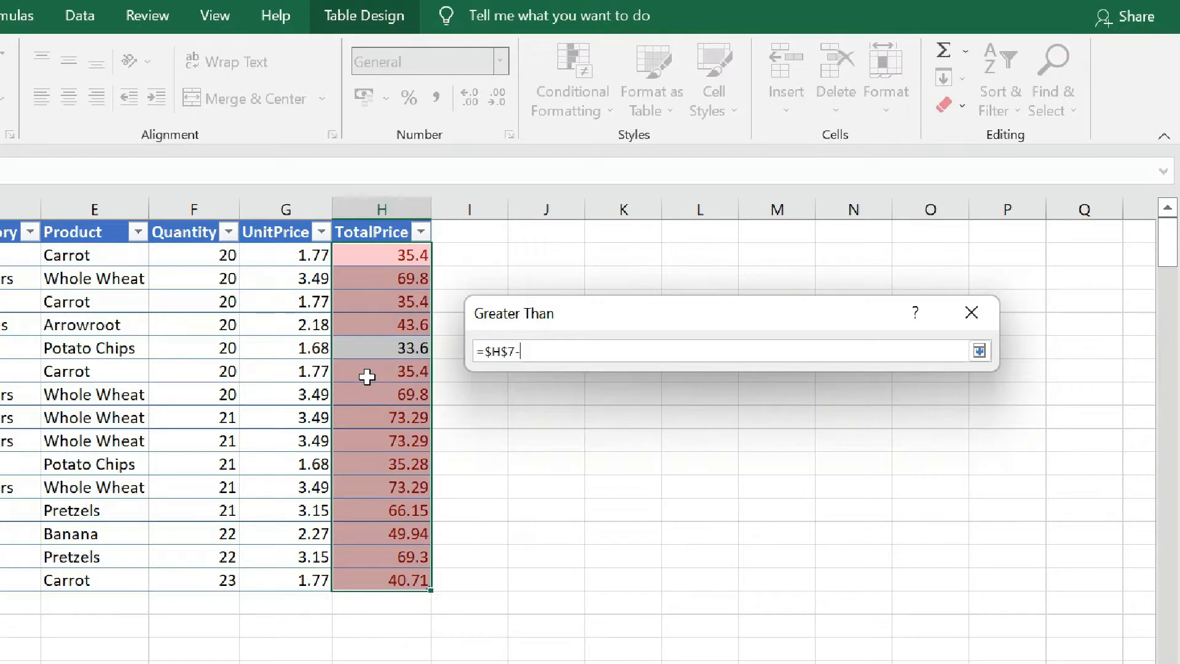
key(BackSpace)
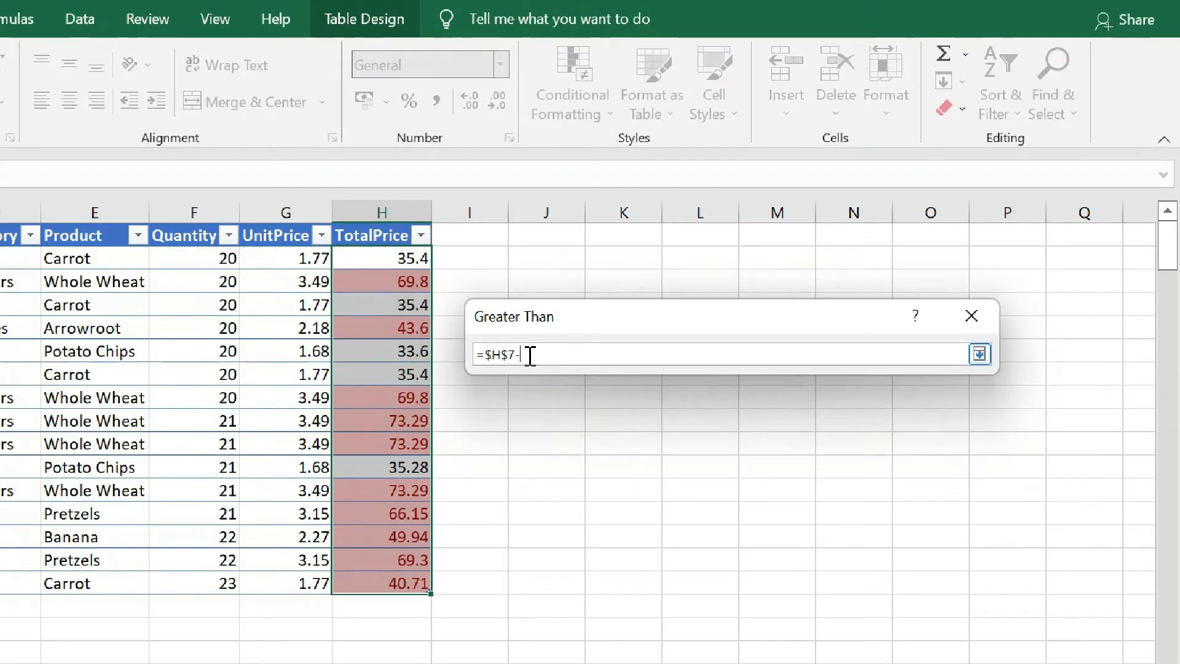
text(-1)
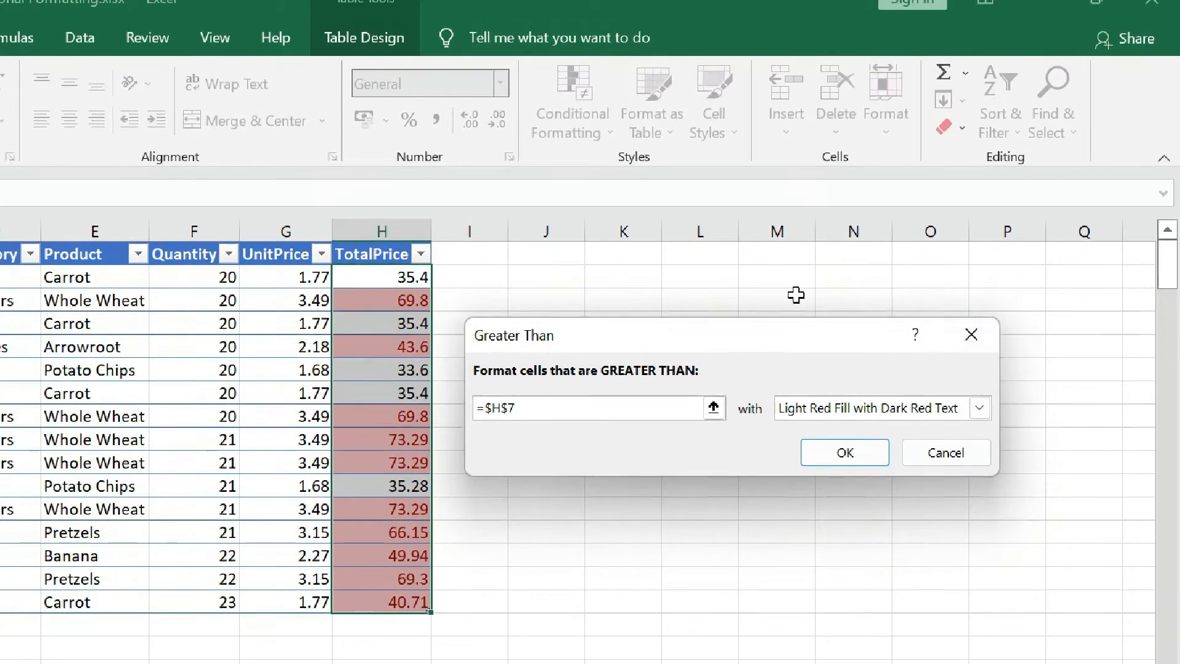
Step: Give the Greater Than rule a custom format with a light gold fill and apply it to the TotalPrice values
click(914, 411)
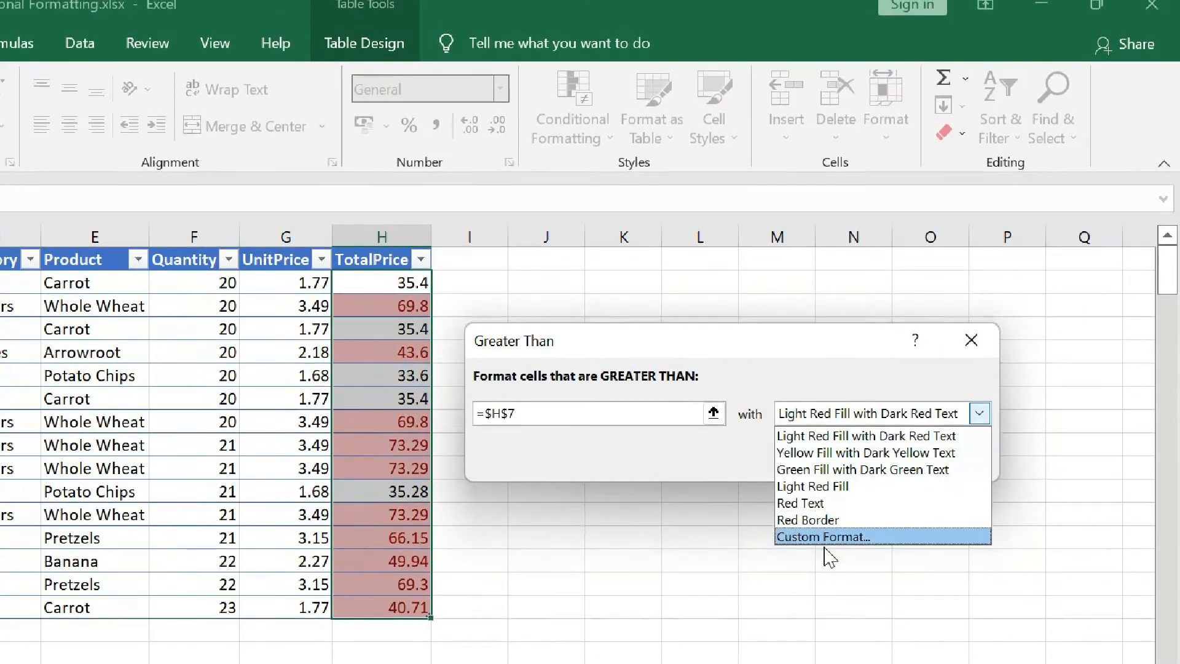
click(802, 540)
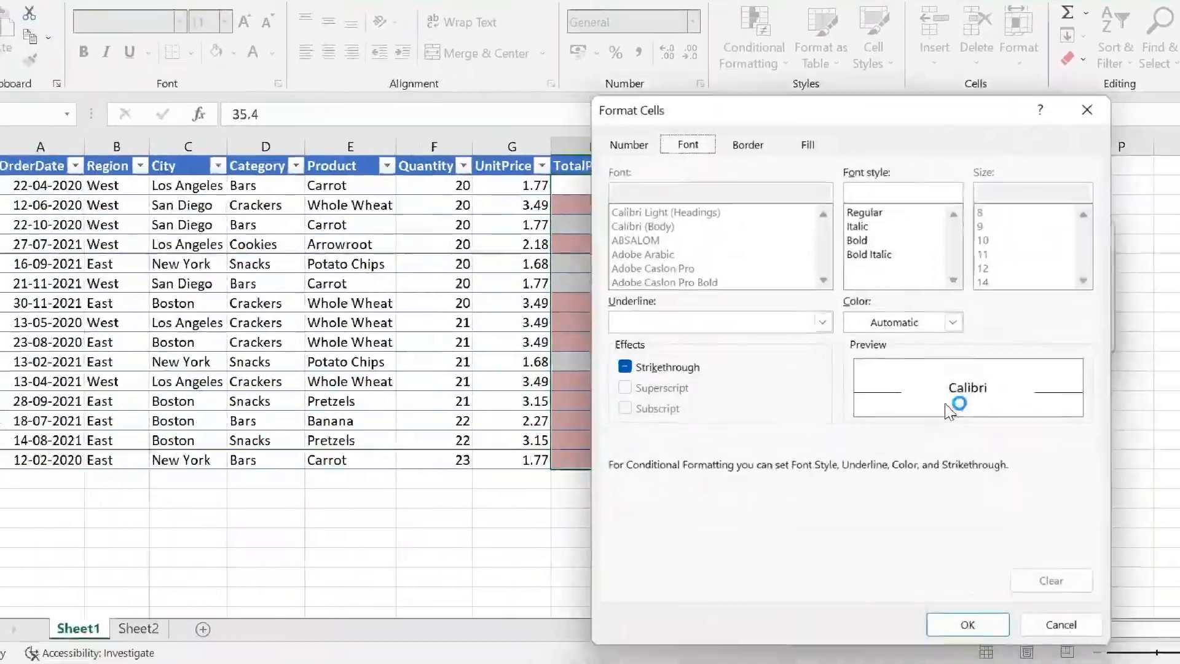
click(795, 147)
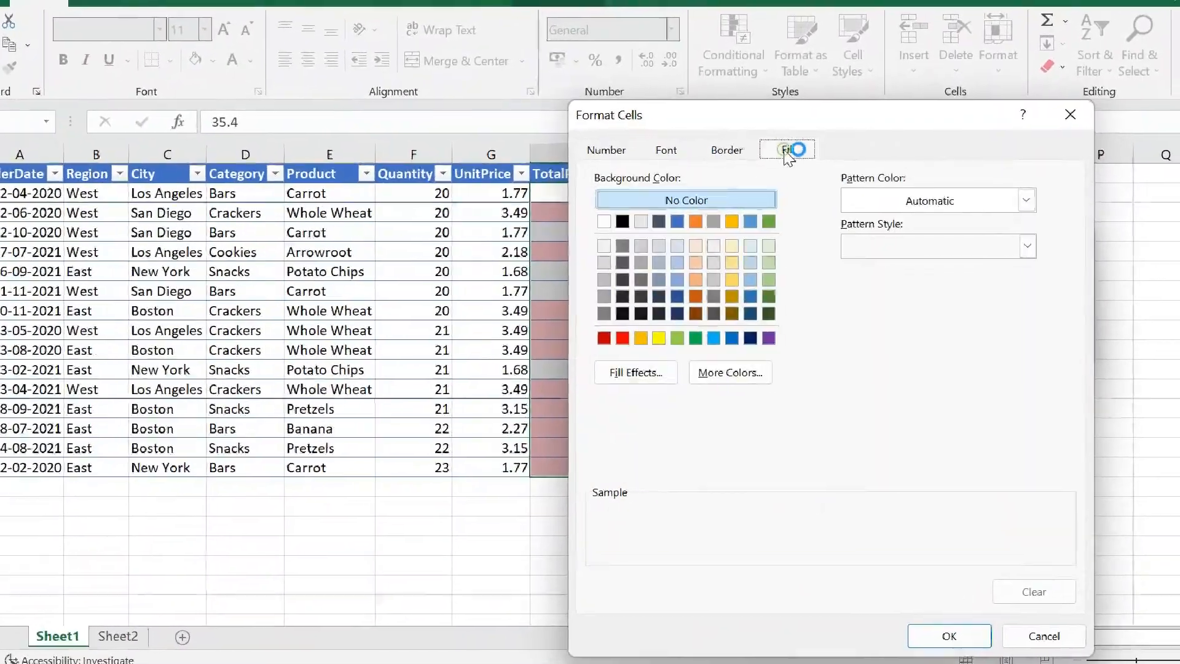
click(722, 248)
click(918, 647)
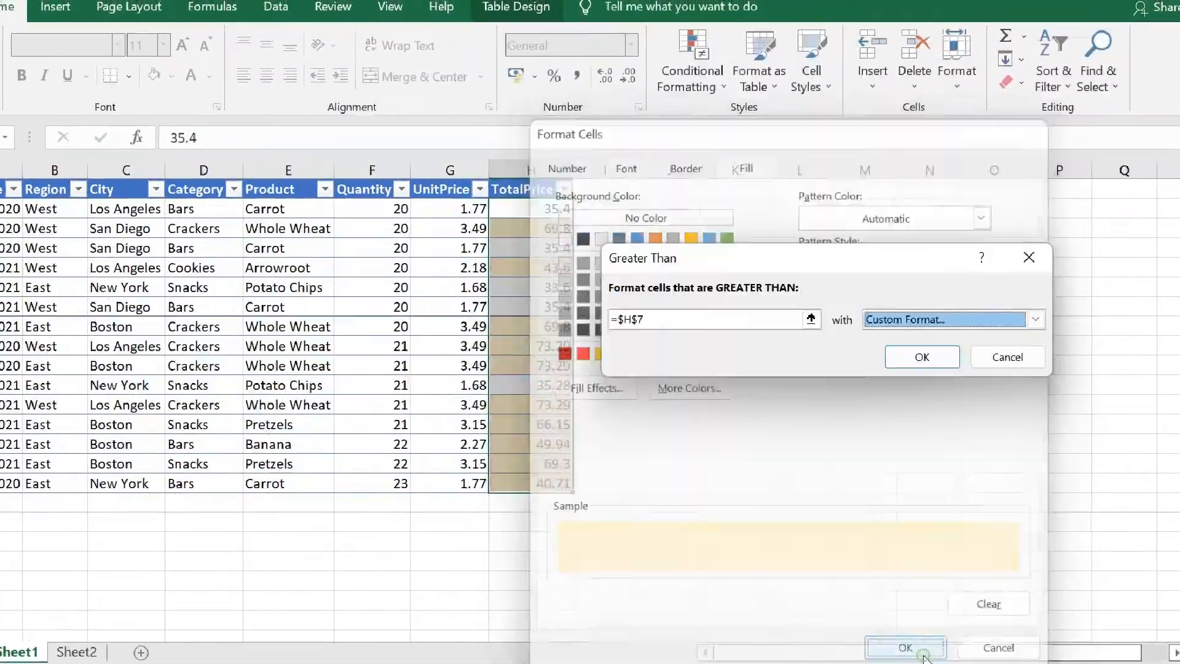
click(912, 362)
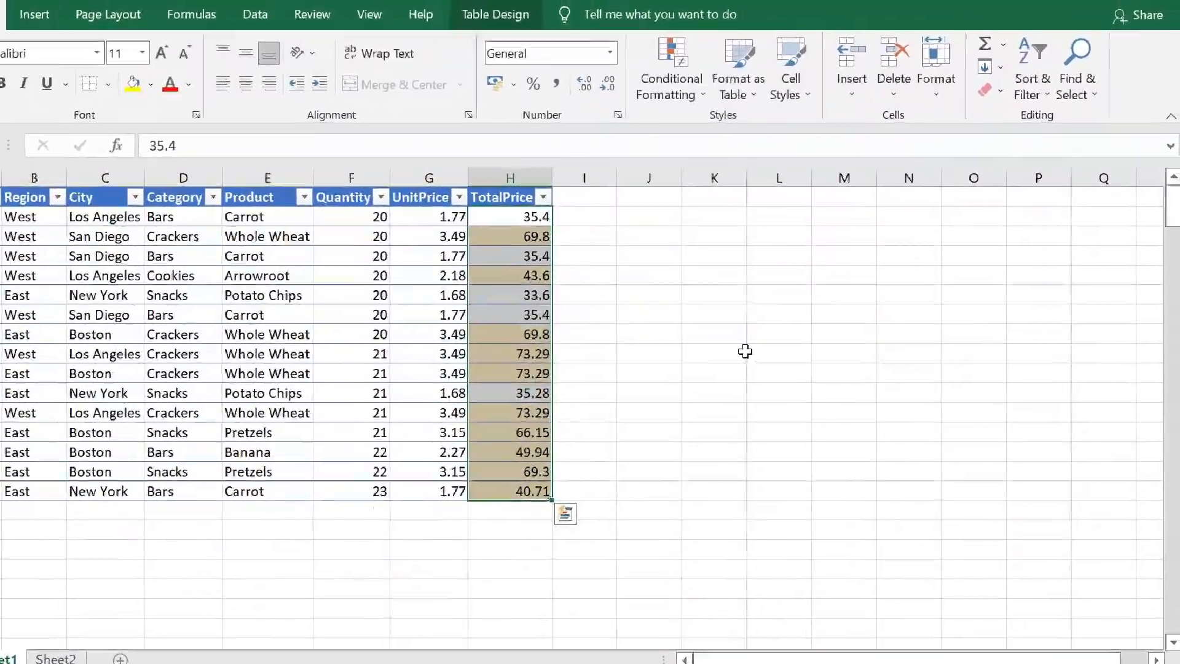
click(742, 351)
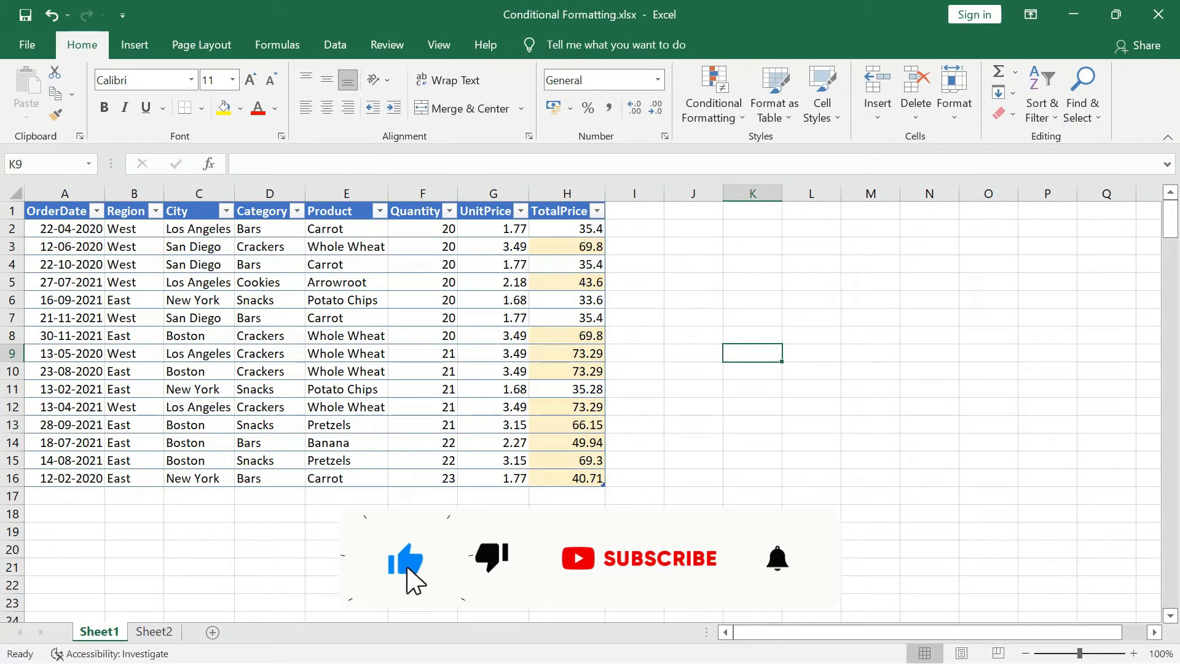
Step: Try a Between rule on the TotalPrice values with bounds of 60 and 70, and discard it
drag(590, 229, 600, 471)
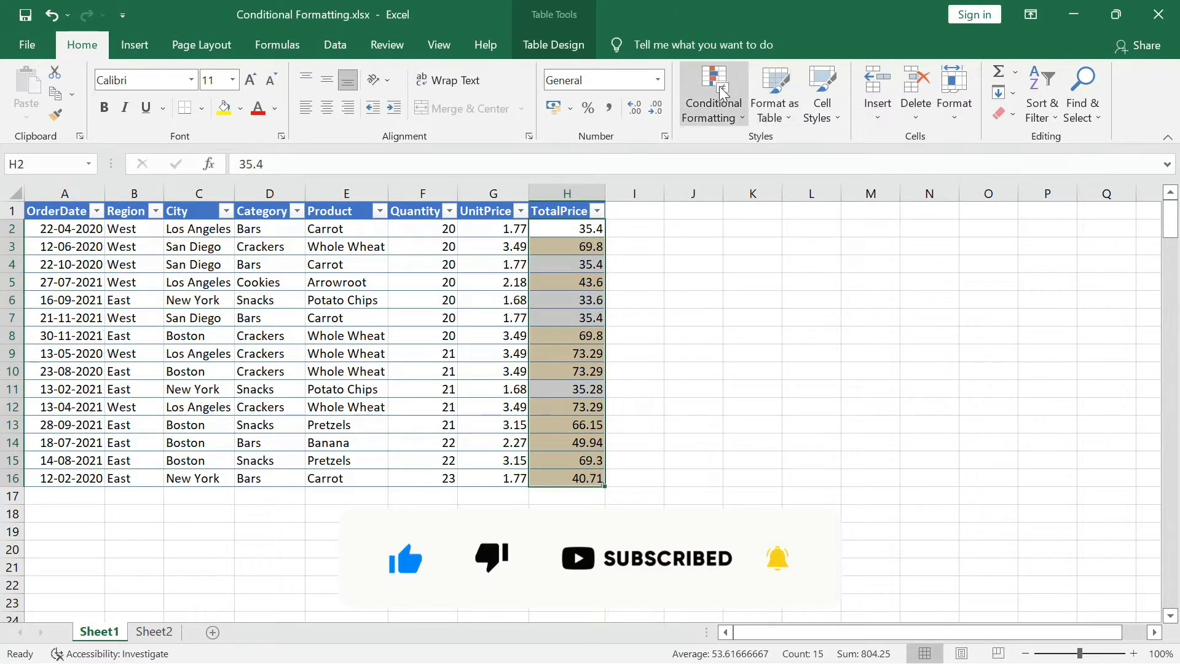
click(713, 101)
mouse_move(761, 154)
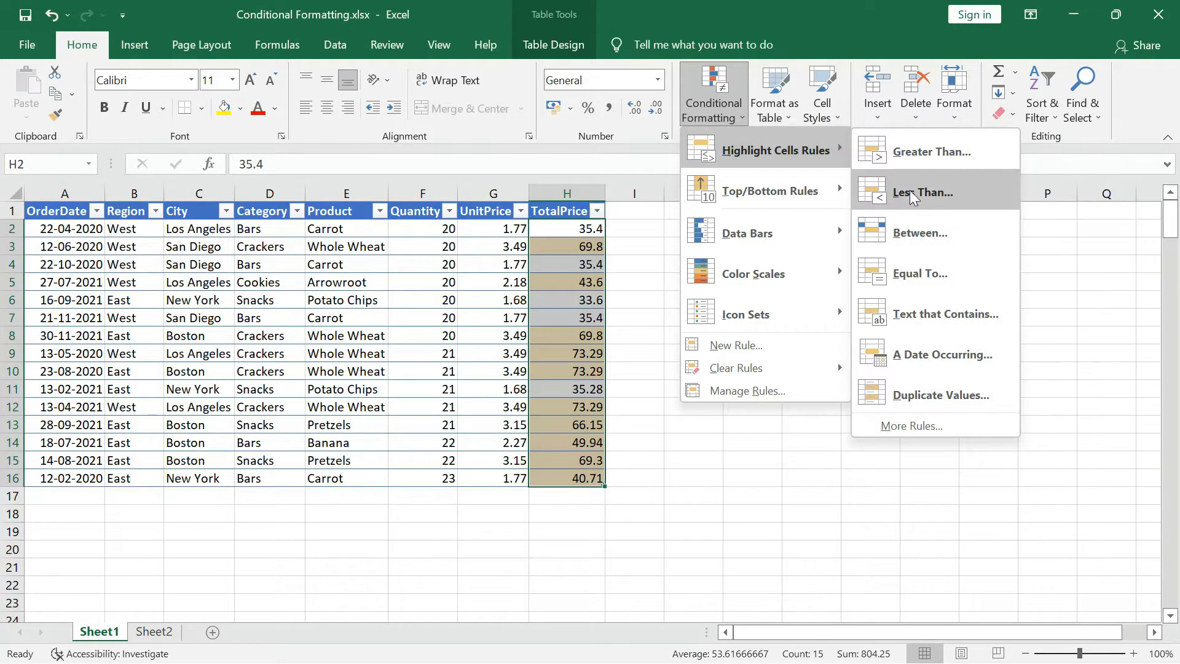
click(909, 234)
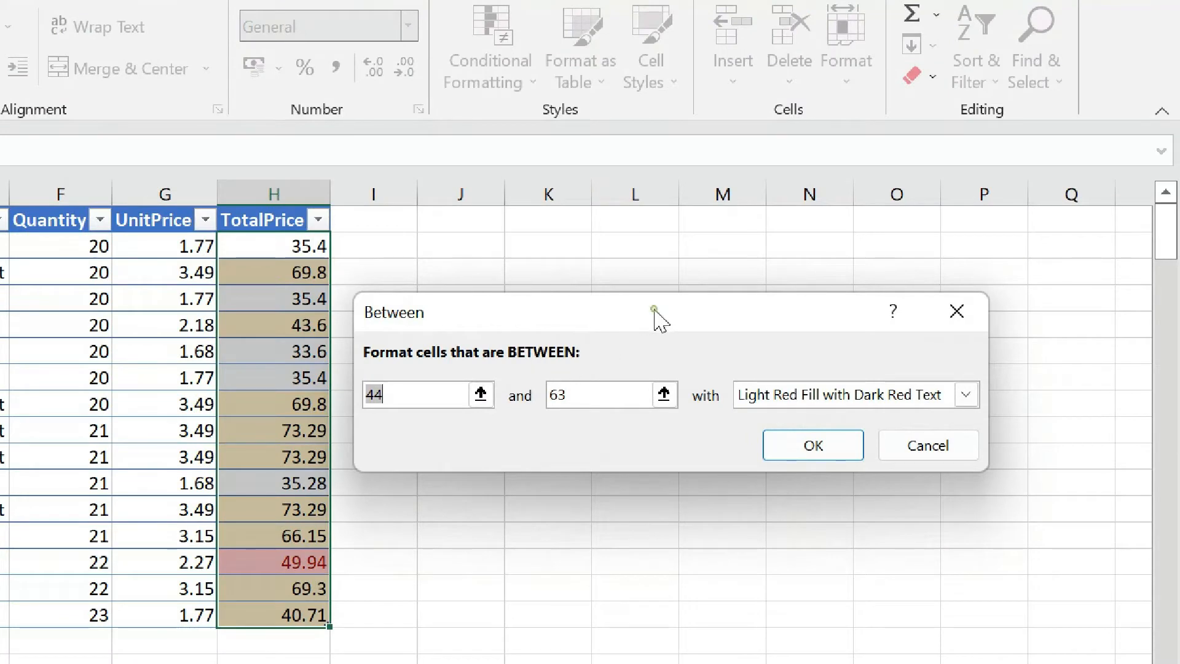
drag(654, 310, 696, 302)
key(BackSpace)
key(BackSpace)
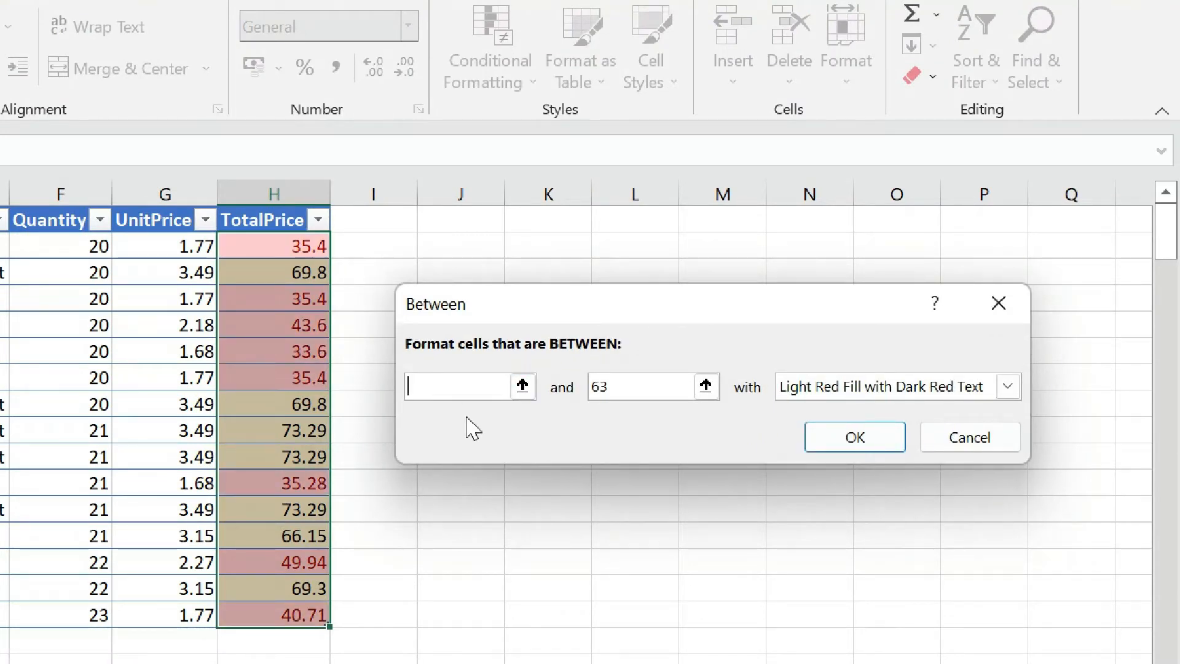
text(60)
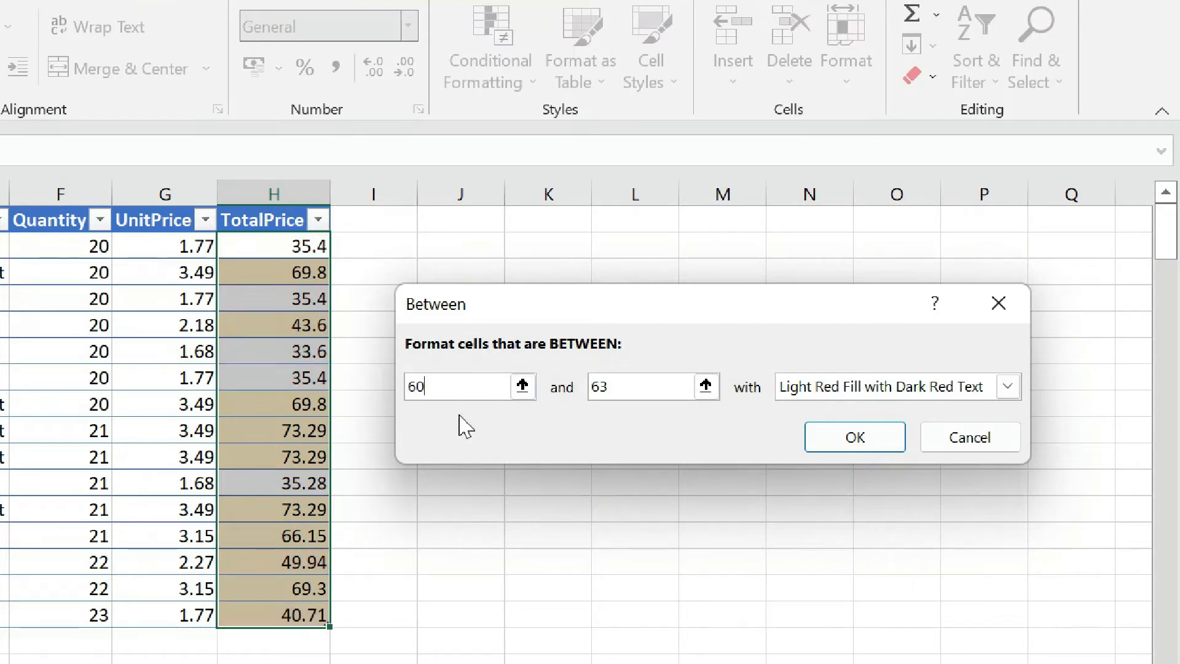
text(70)
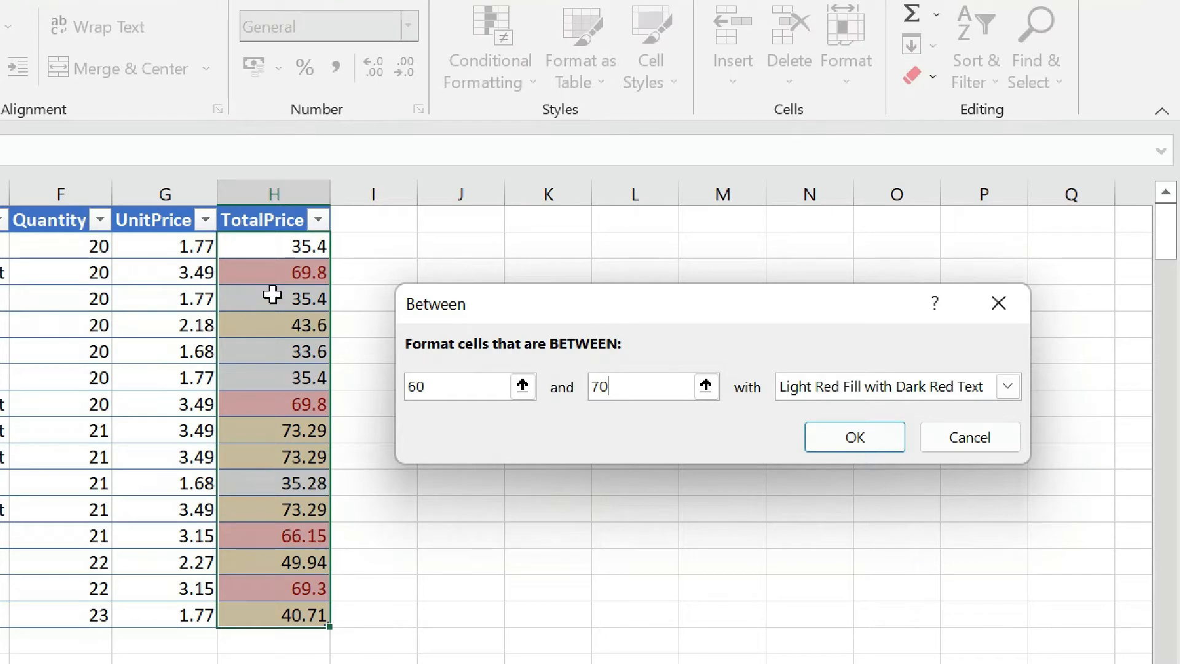
click(1001, 307)
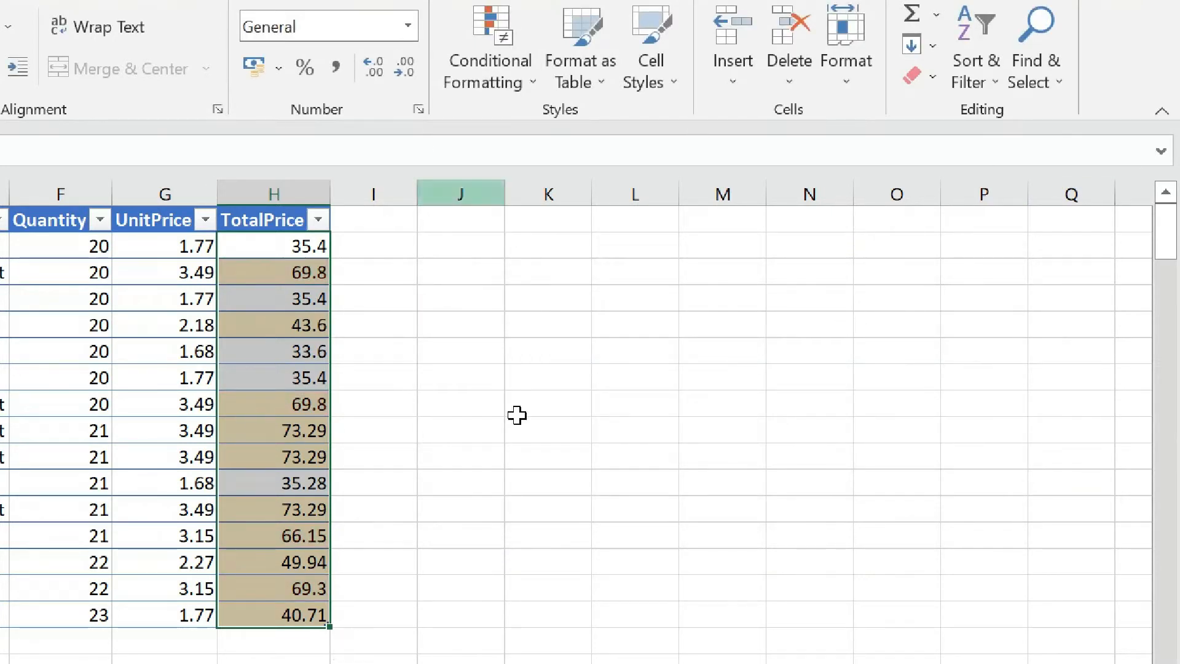
Step: Clear all conditional formatting rules from the sales table
click(504, 38)
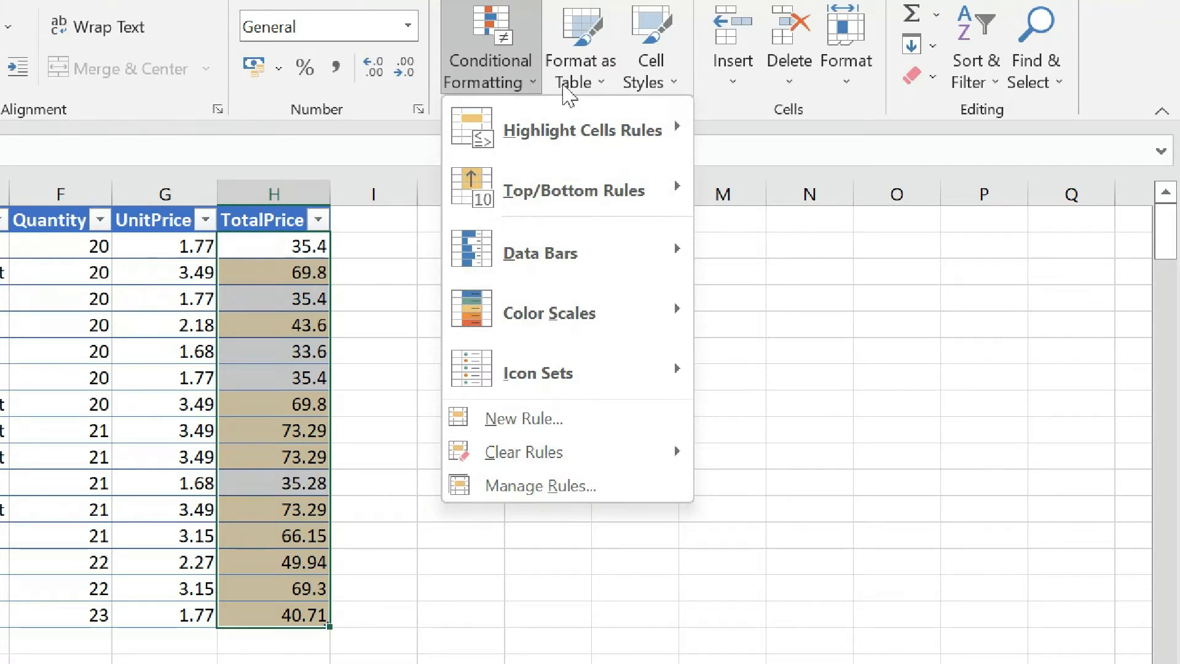
mouse_move(541, 473)
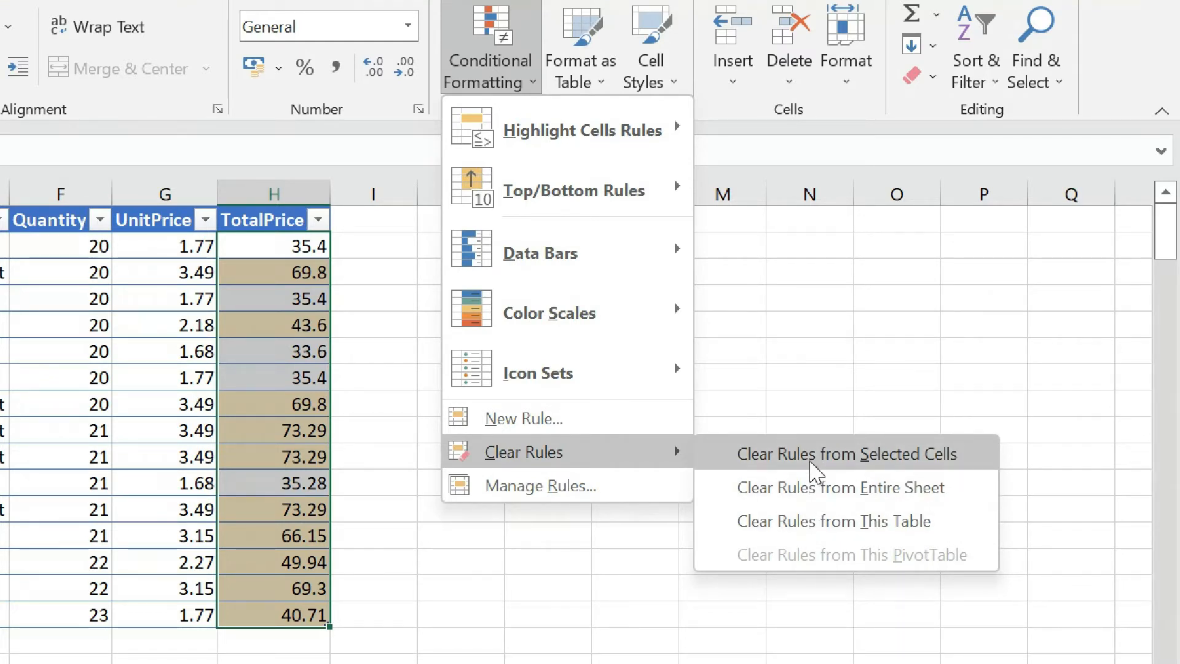
click(822, 519)
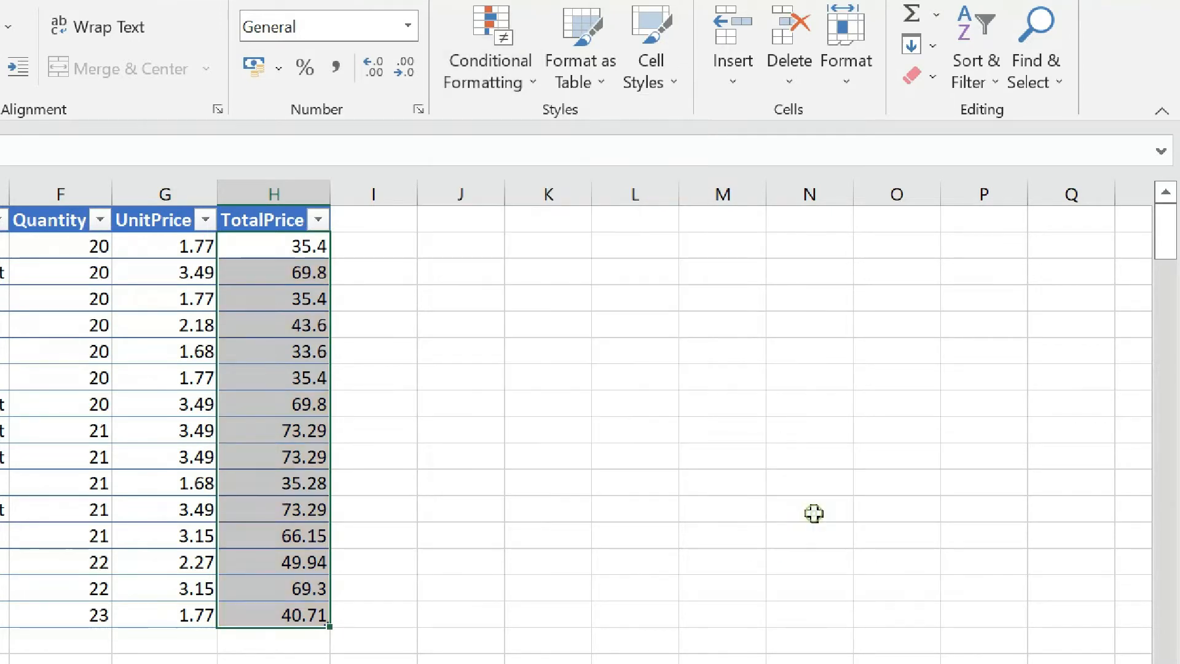
click(437, 425)
drag(276, 249, 273, 615)
click(524, 348)
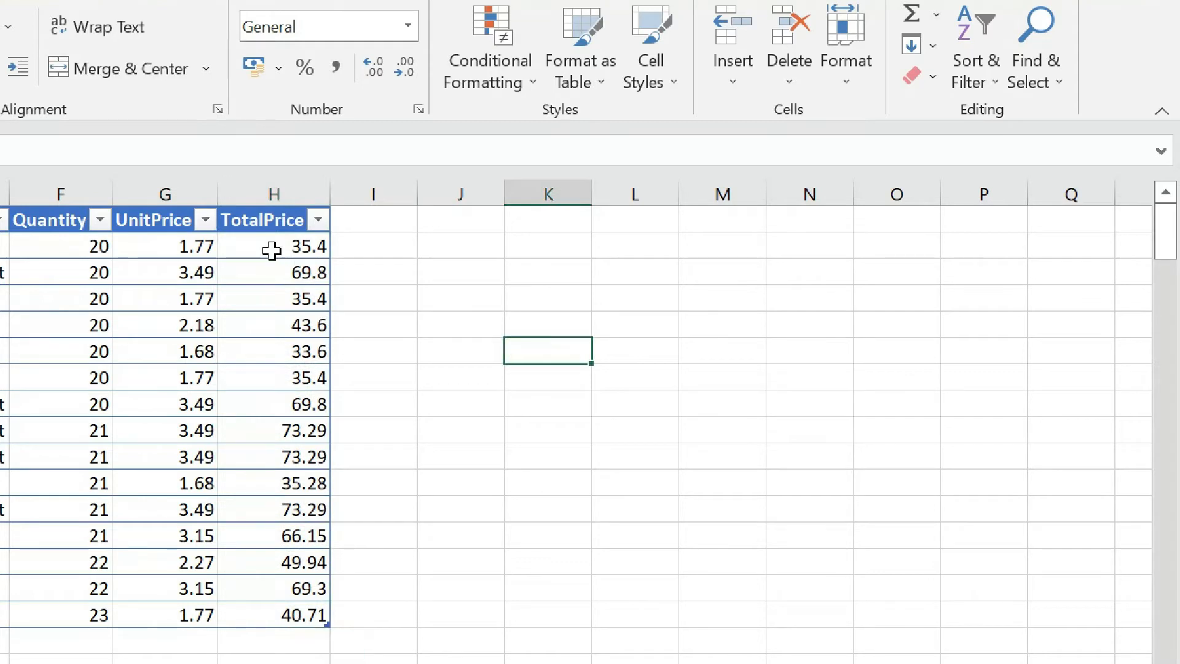
Step: Create a Between rule on the TotalPrice values in H2:H16 with bounds of 40 and 70
drag(265, 247, 276, 614)
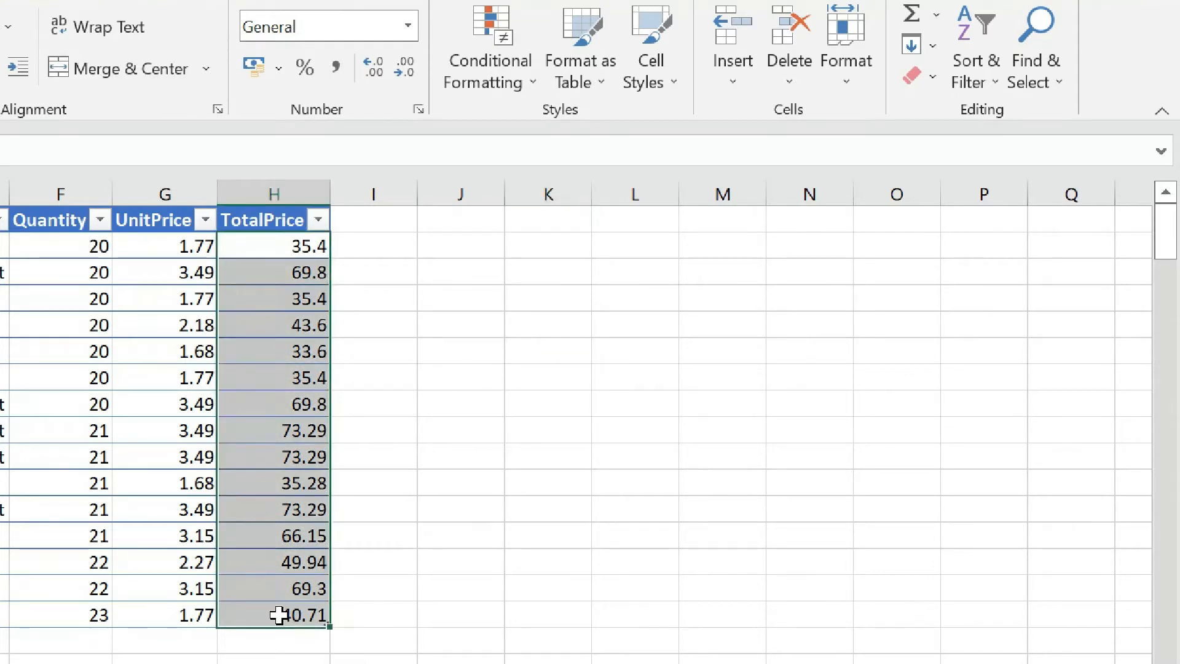
click(491, 90)
mouse_move(645, 132)
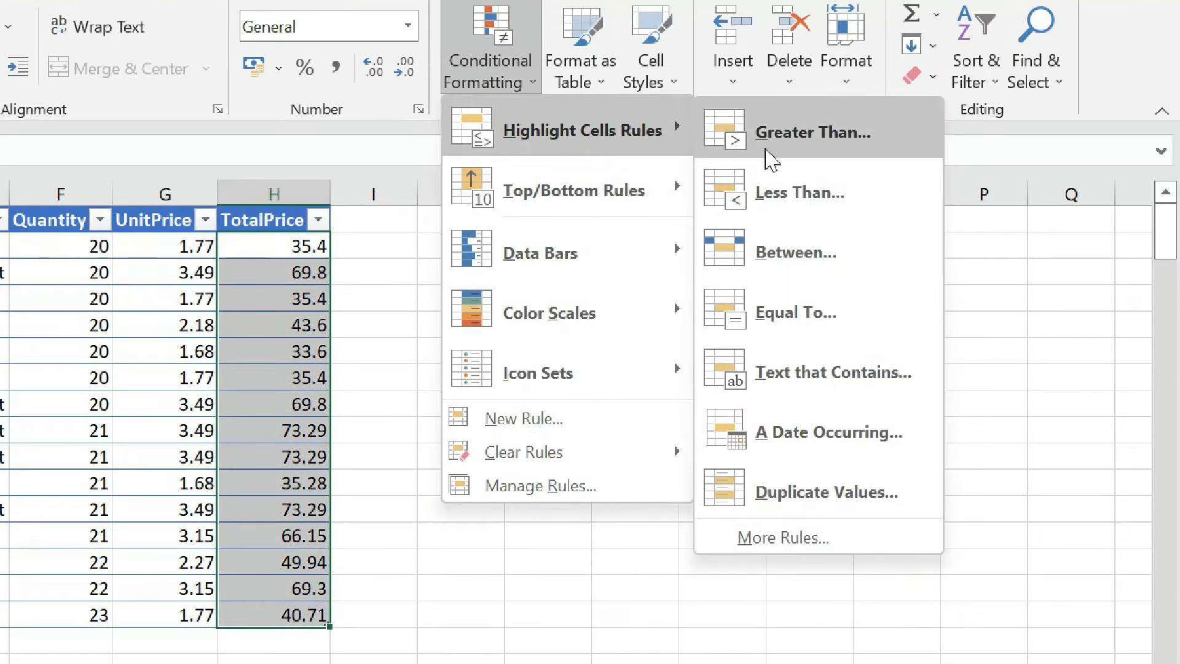
click(802, 266)
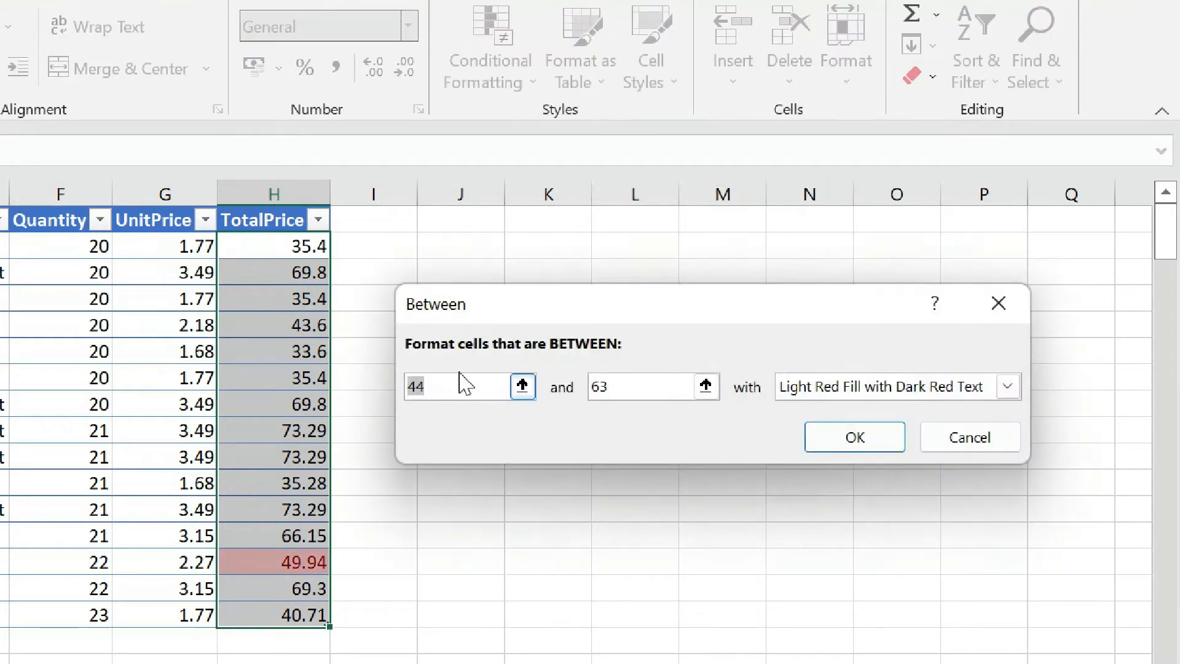
click(465, 377)
key(BackSpace)
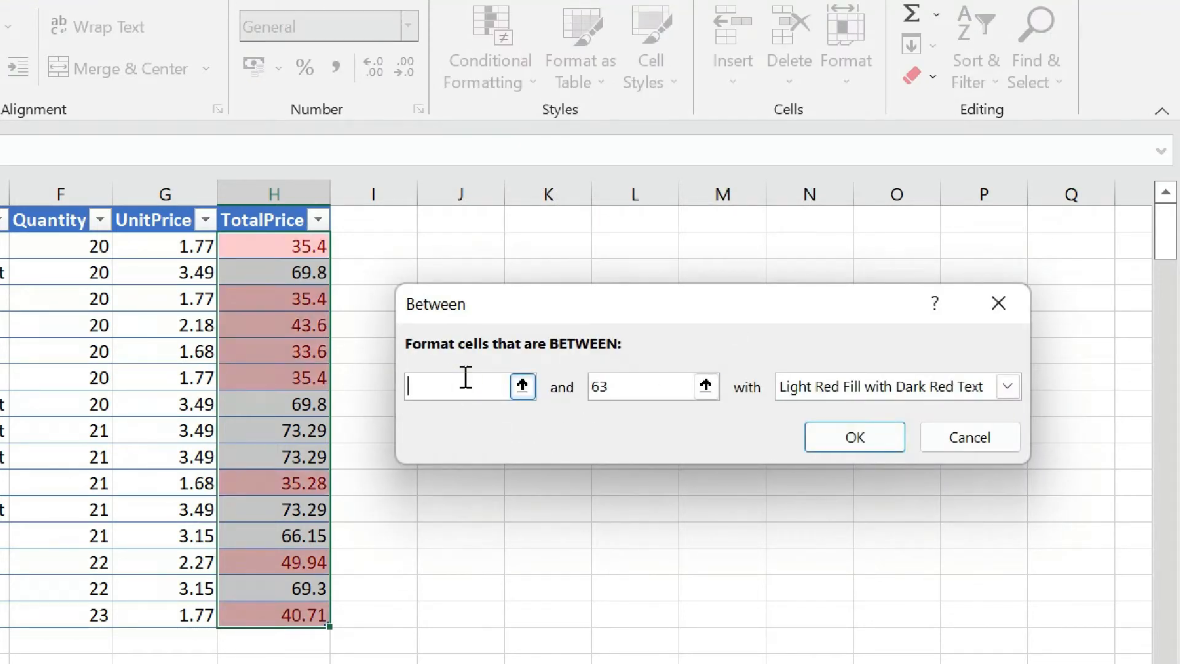
text(0)
key(Tab)
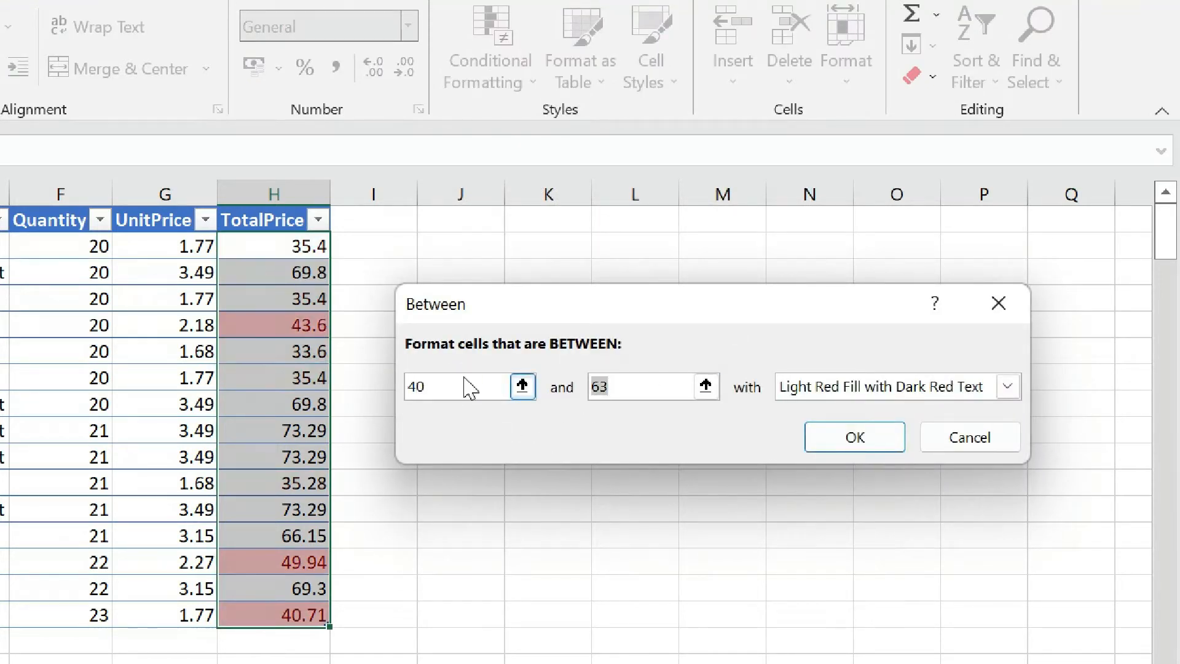
text(70)
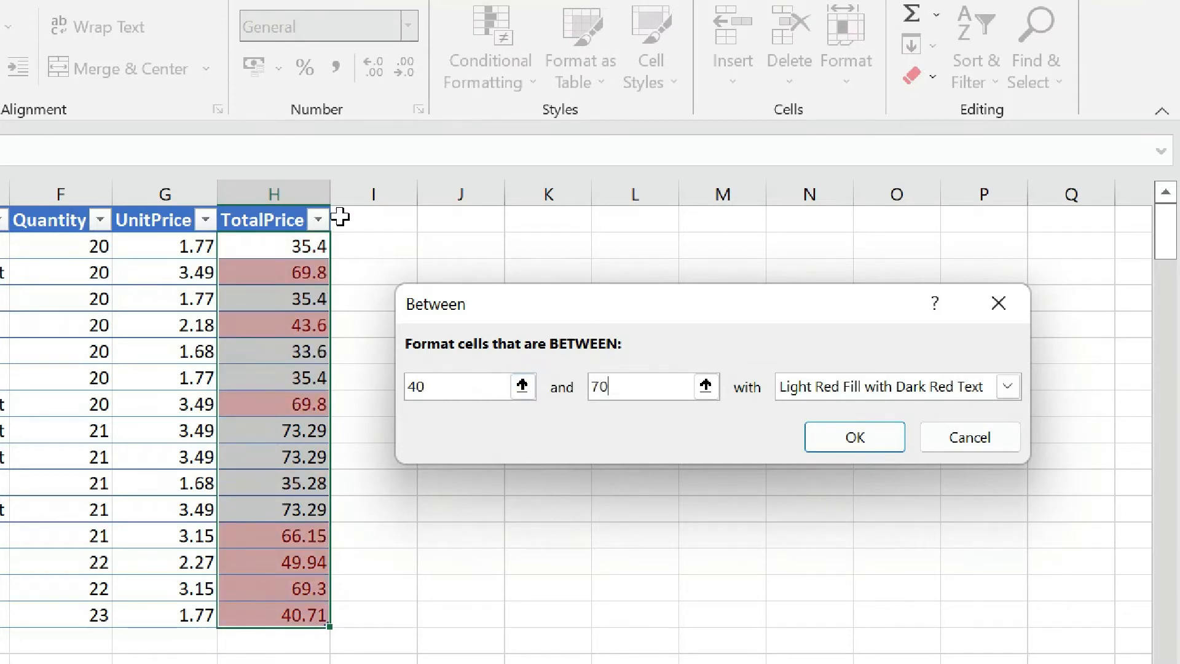
Step: Give the Between rule the Yellow Fill with Dark Yellow Text format and apply it to the TotalPrice values
click(891, 389)
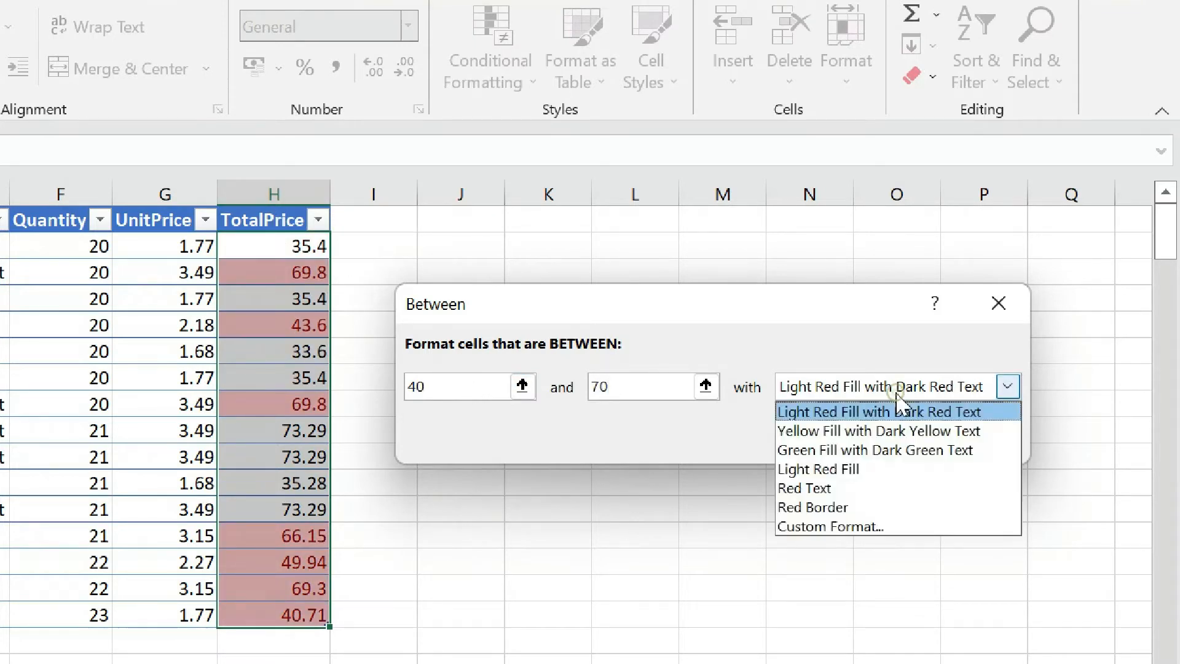
click(891, 429)
click(848, 439)
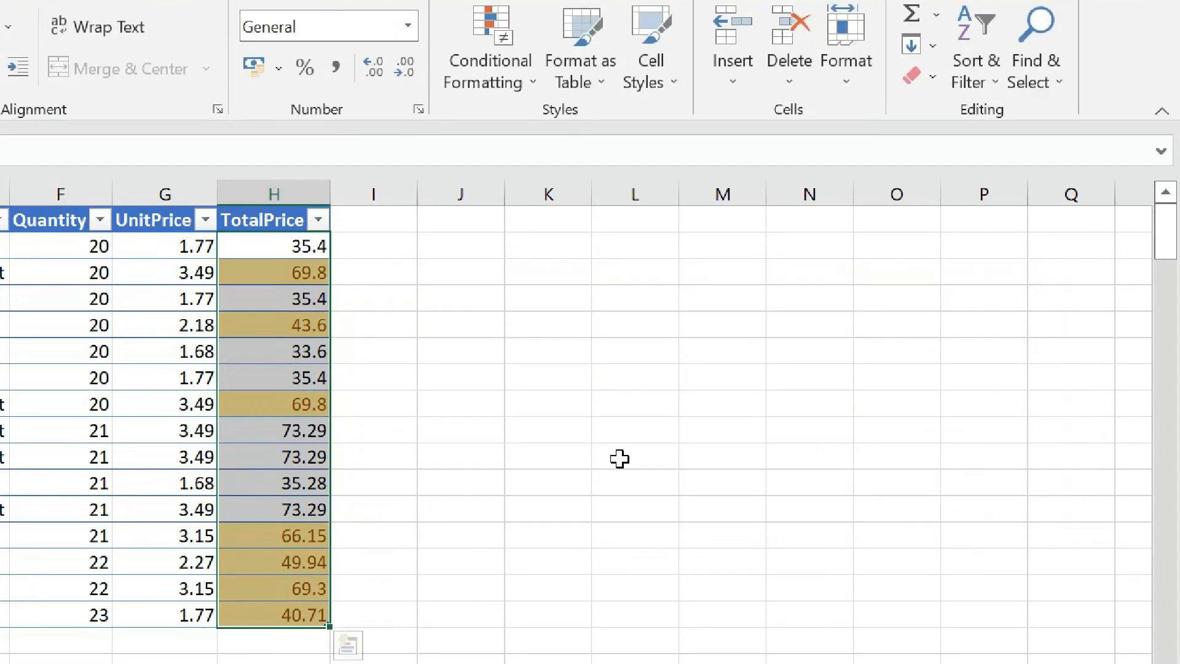
click(619, 458)
mouse_move(274, 263)
mouse_down()
mouse_move(245, 485)
mouse_move(254, 618)
mouse_up()
click(537, 327)
Step: Try a Text That Contains rule on the Product values with WHEAT as the text to match
click(498, 83)
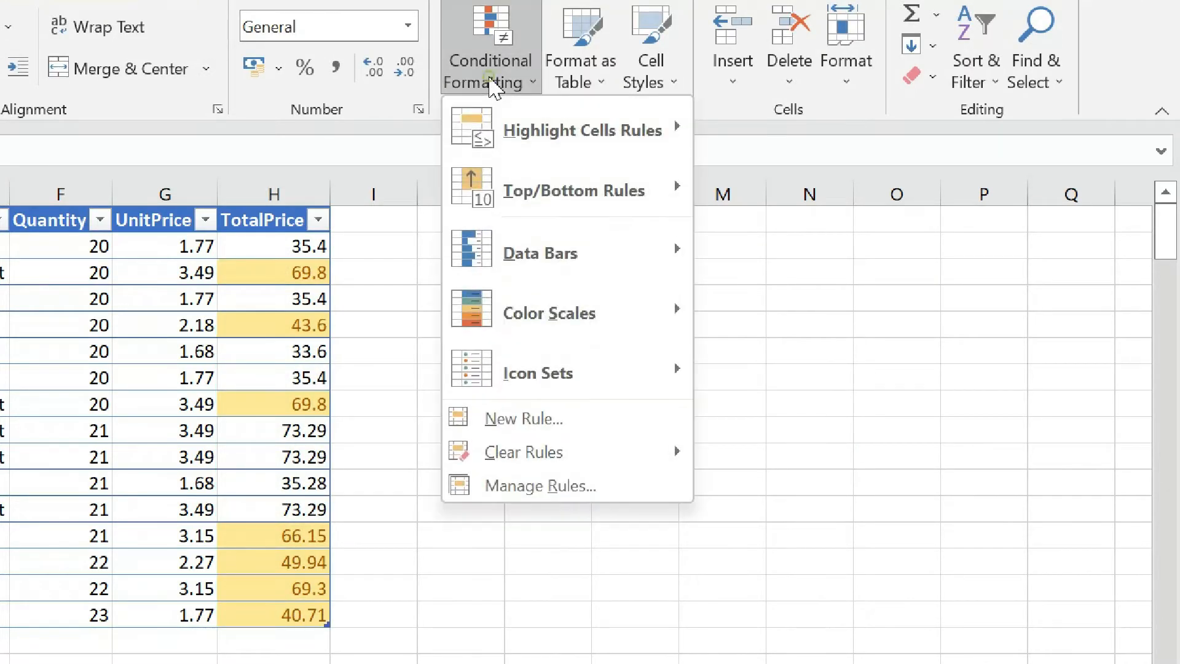
mouse_move(541, 144)
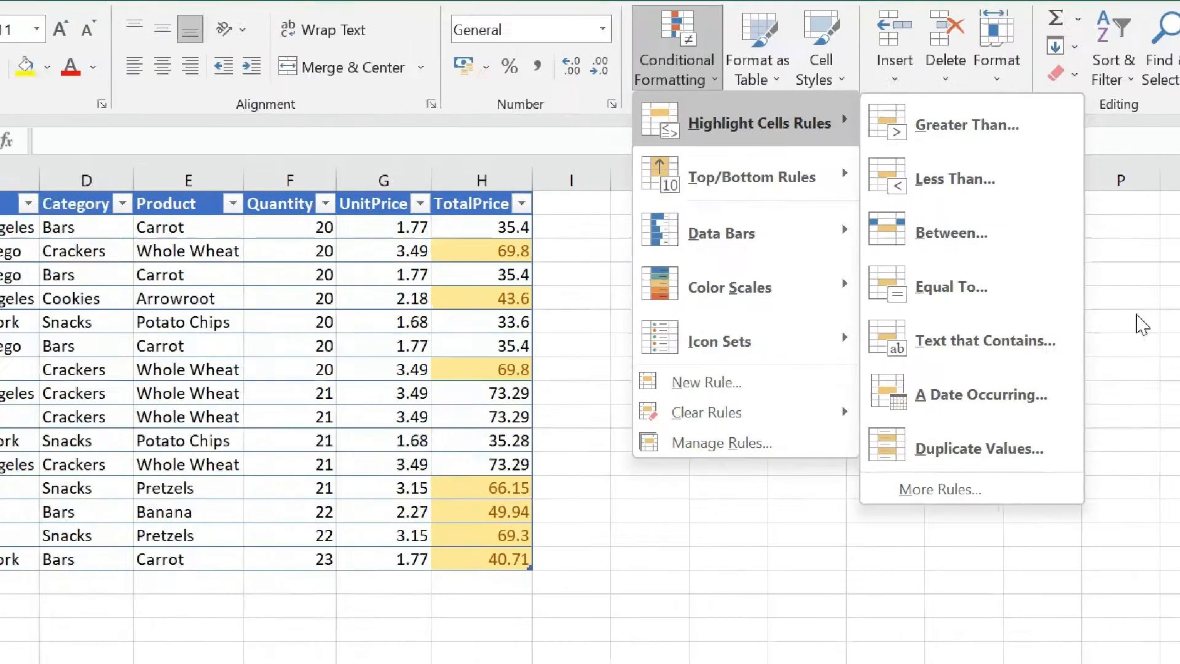
click(1008, 354)
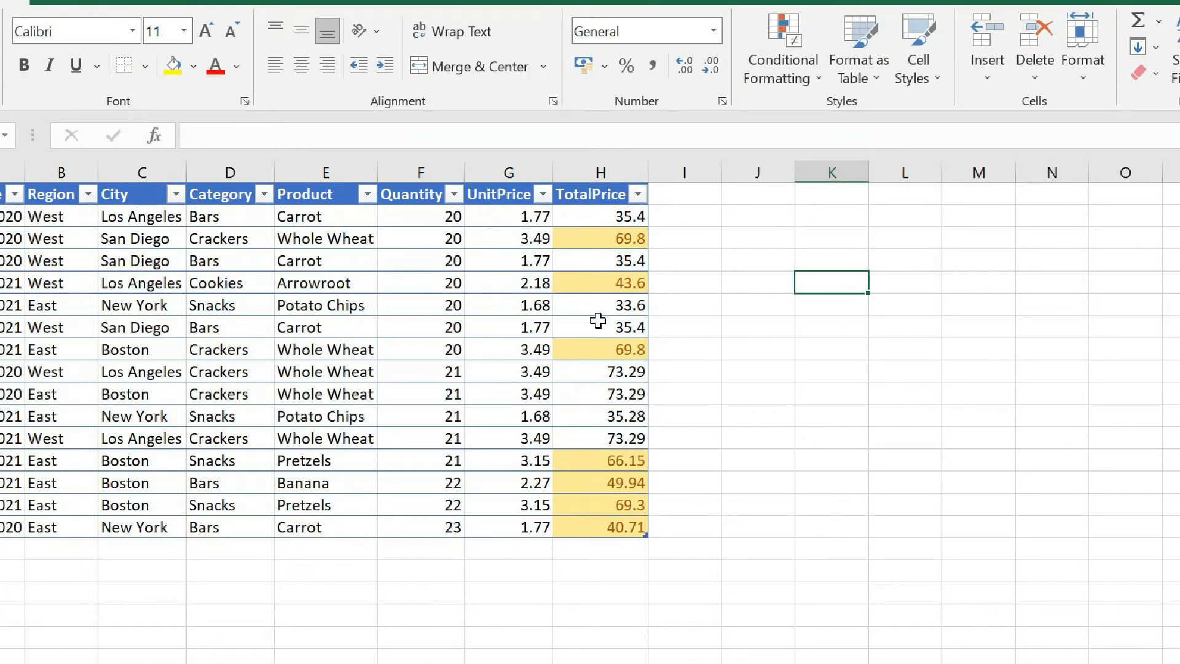
drag(336, 218, 319, 531)
click(783, 64)
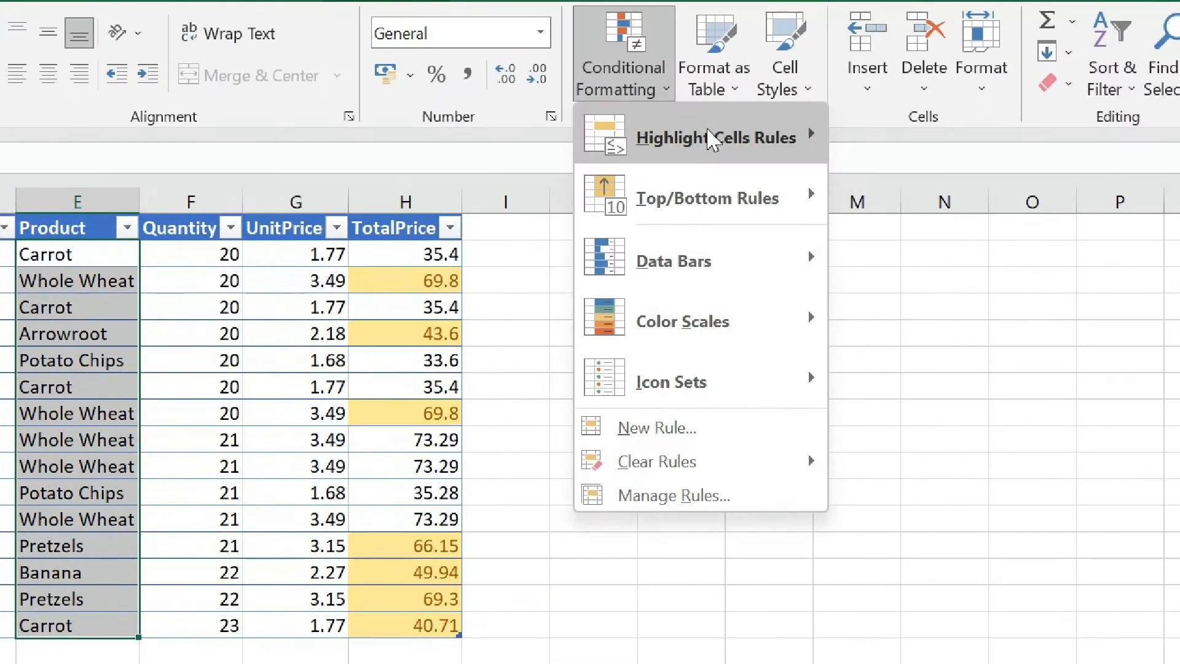
mouse_move(711, 139)
click(898, 384)
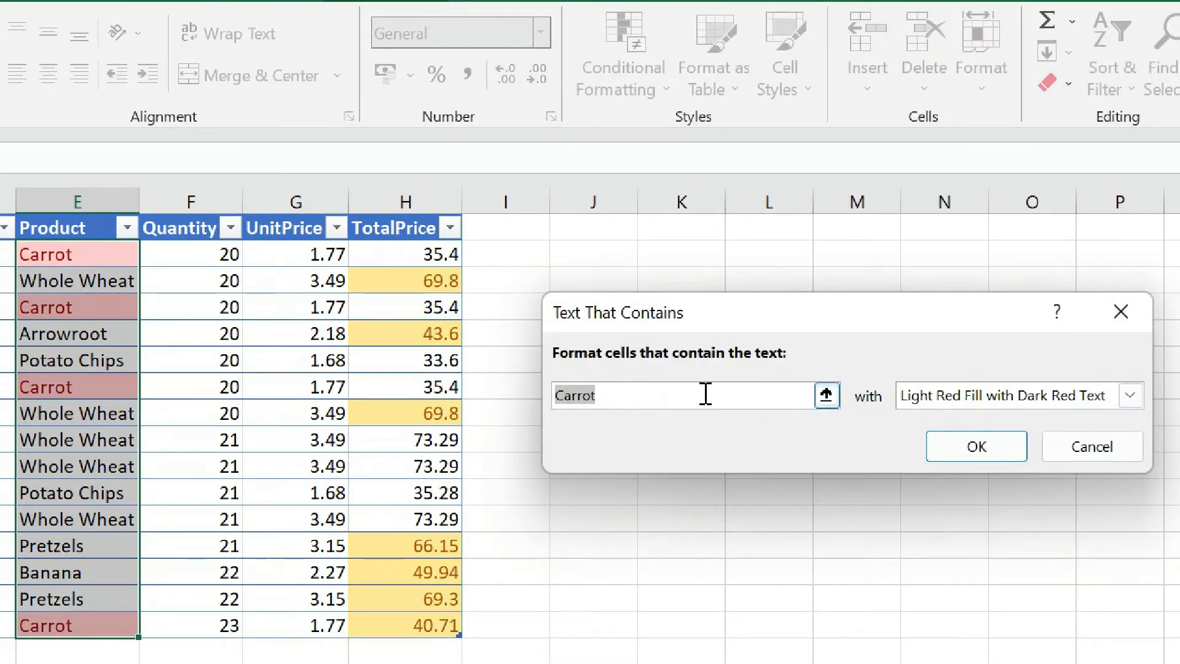
key(BackSpace)
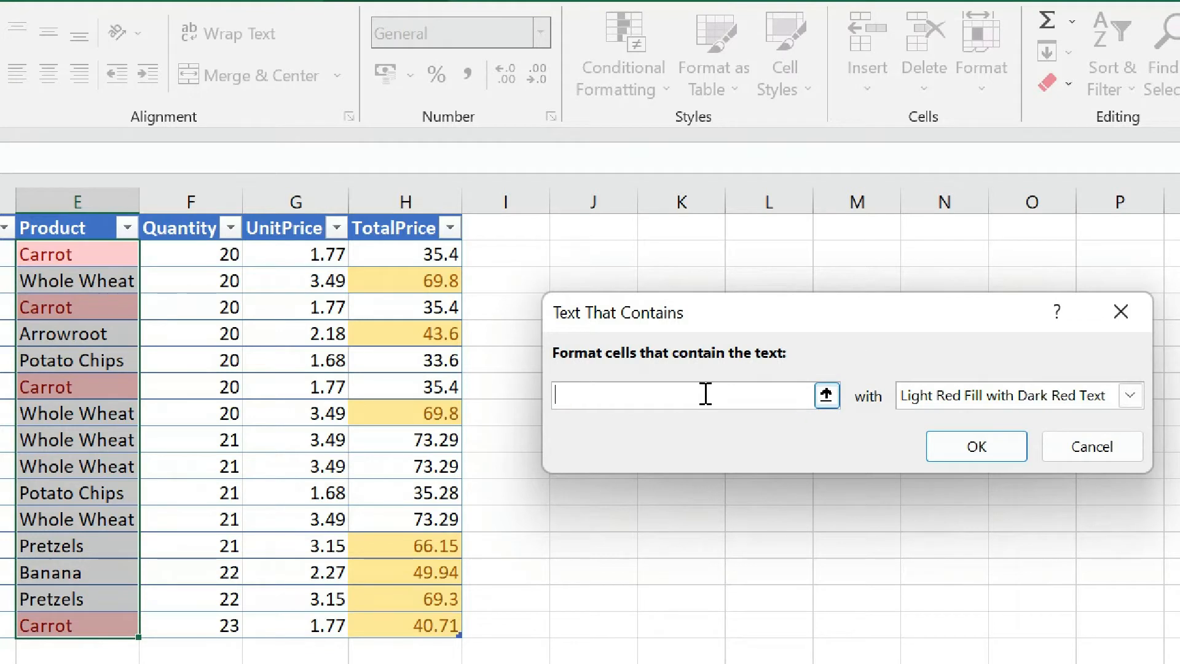
text(WHEAT)
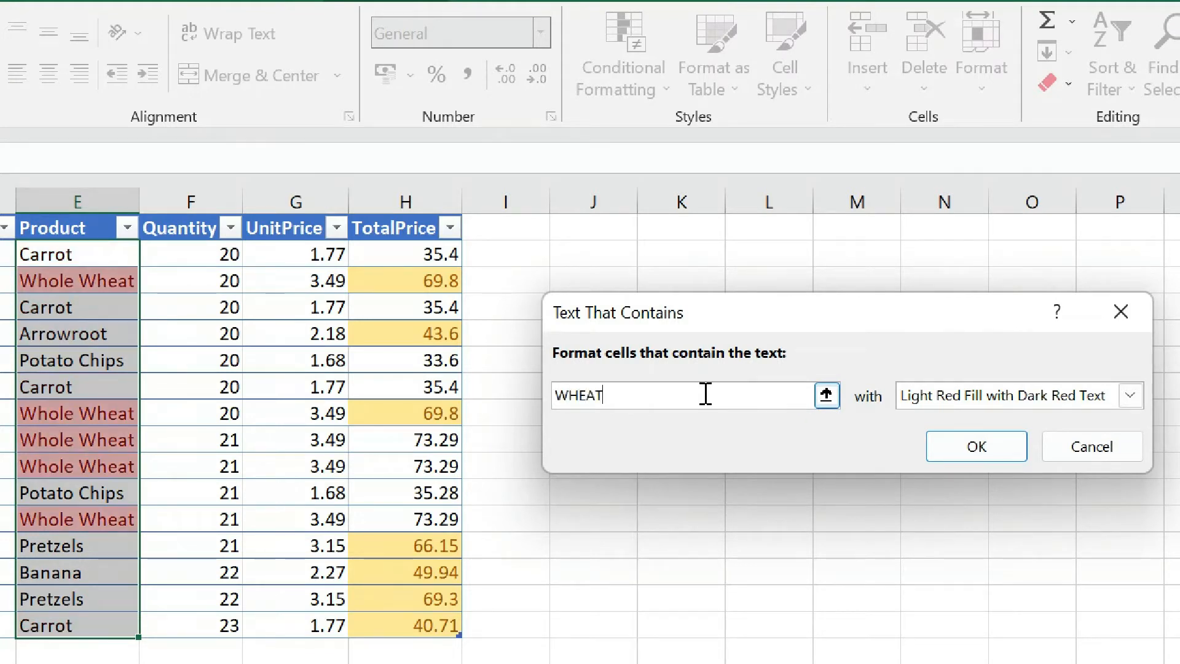
Step: Try ARROW as the text to match in the Product column, and discard the Text That Contains rule
key(BackSpace)
key(BackSpace)
key(BackSpace)
key(BackSpace)
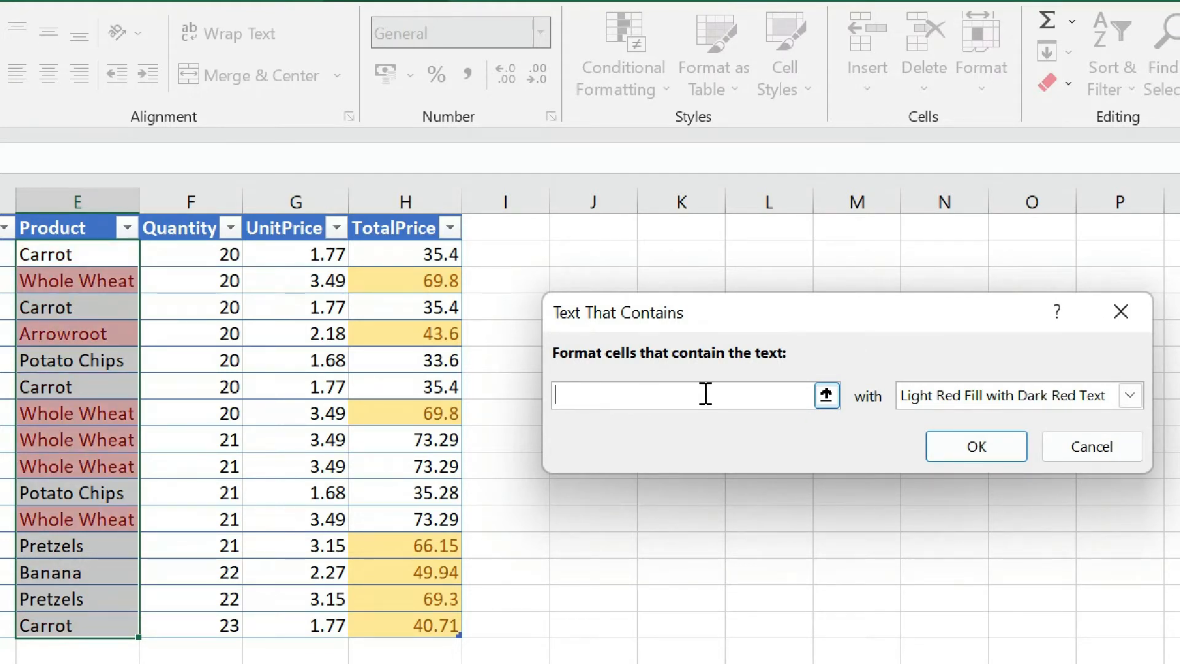
text(ARROW)
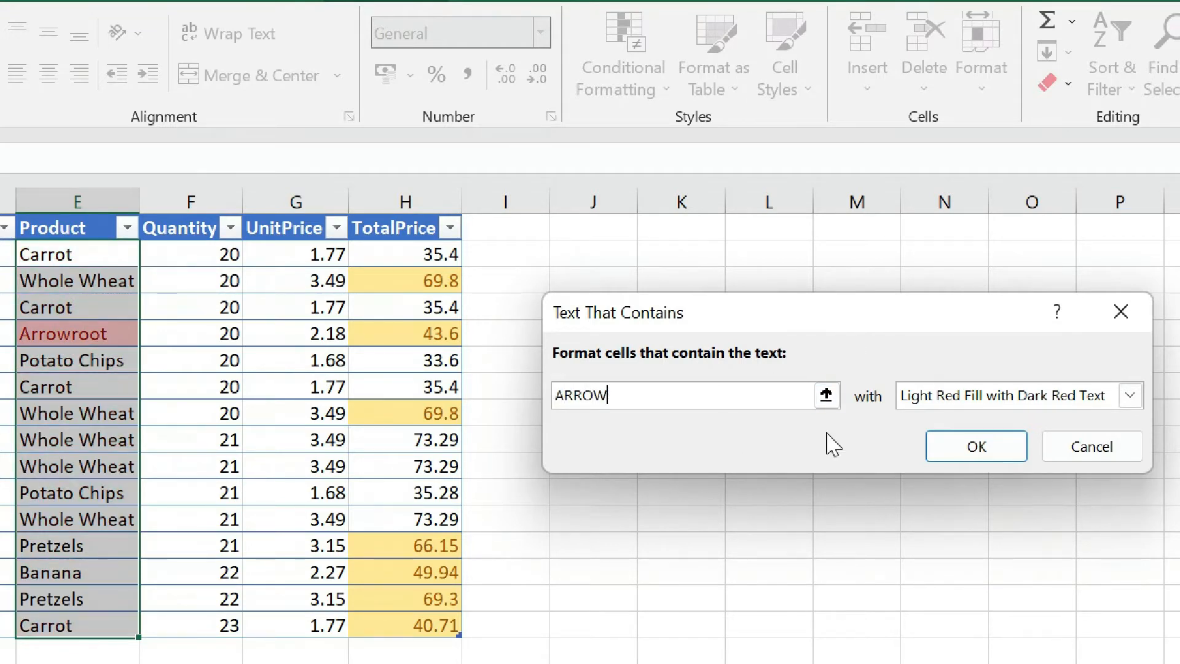
key(BackSpace)
key(BackSpace)
key(BackSpace)
key(BackSpace)
key(BackSpace)
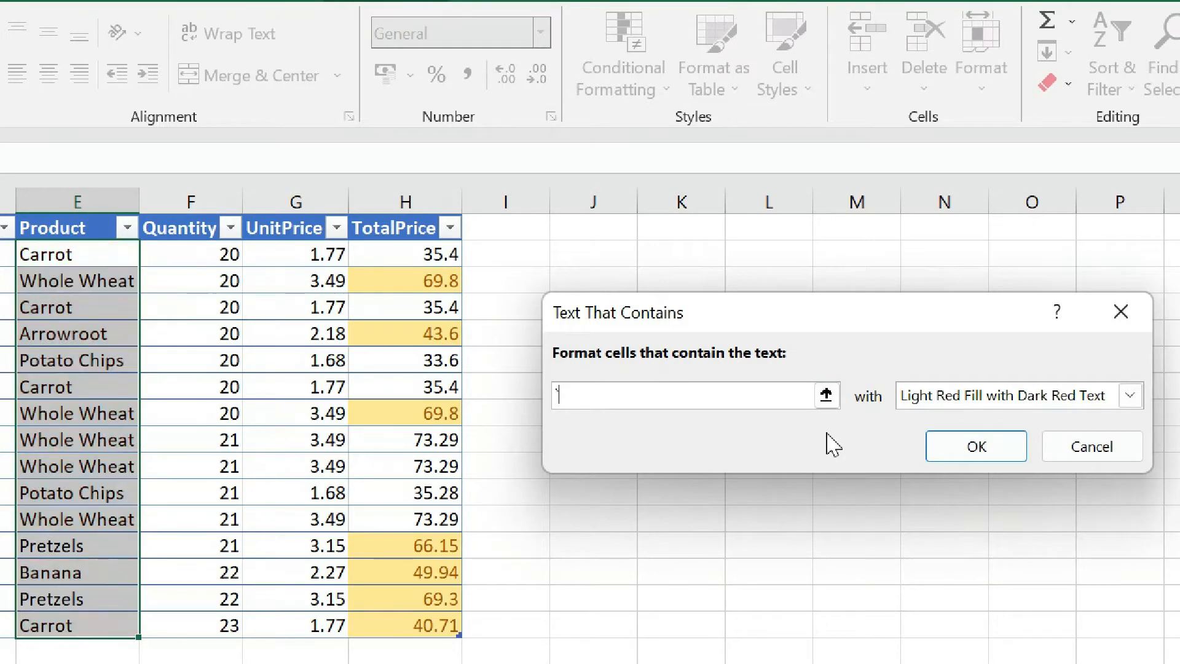
key(Escape)
click(749, 413)
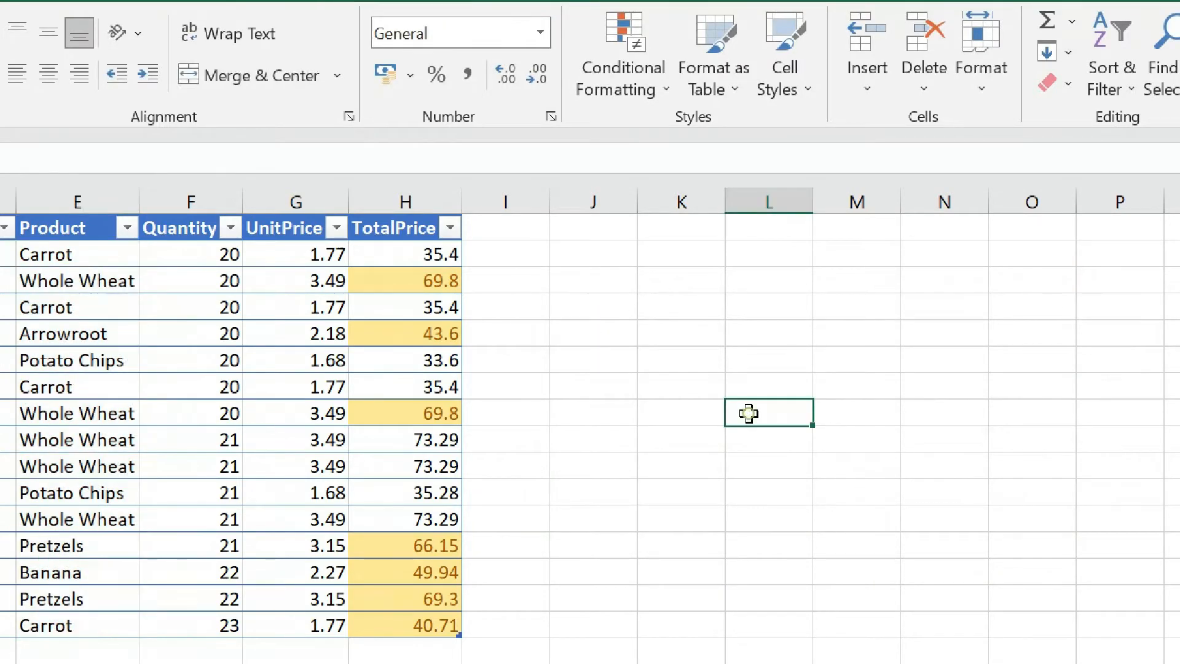
Step: Review the date periods offered by the A Date Occurring rule and leave without applying one
click(636, 95)
mouse_move(710, 162)
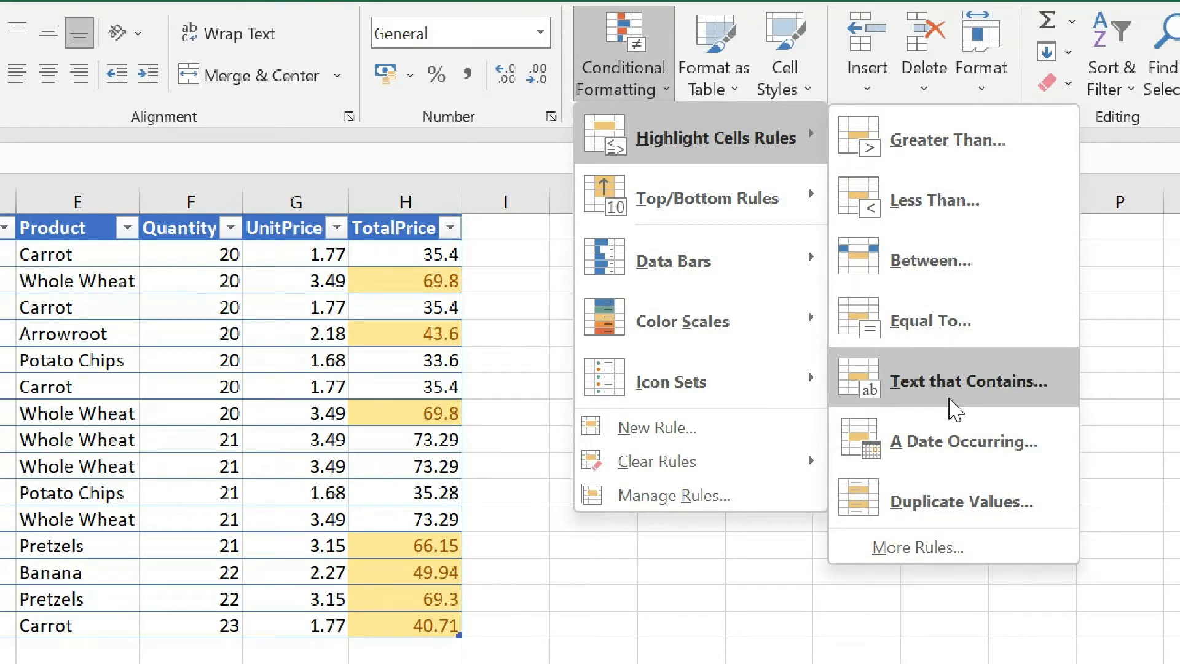
click(949, 448)
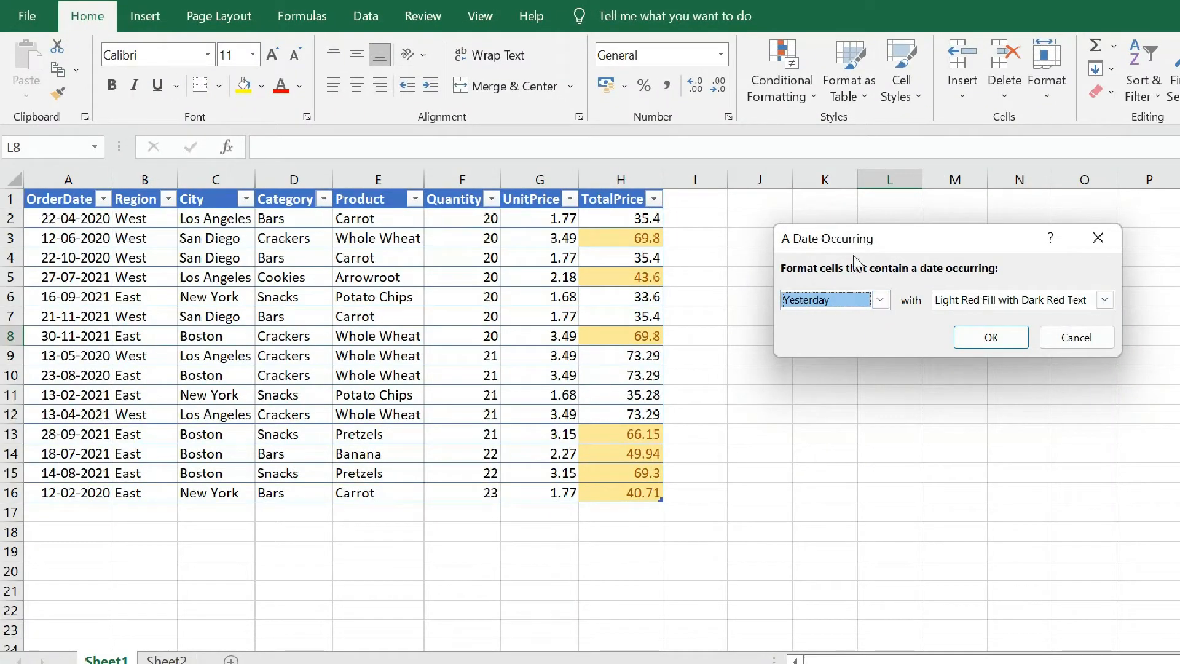
click(833, 301)
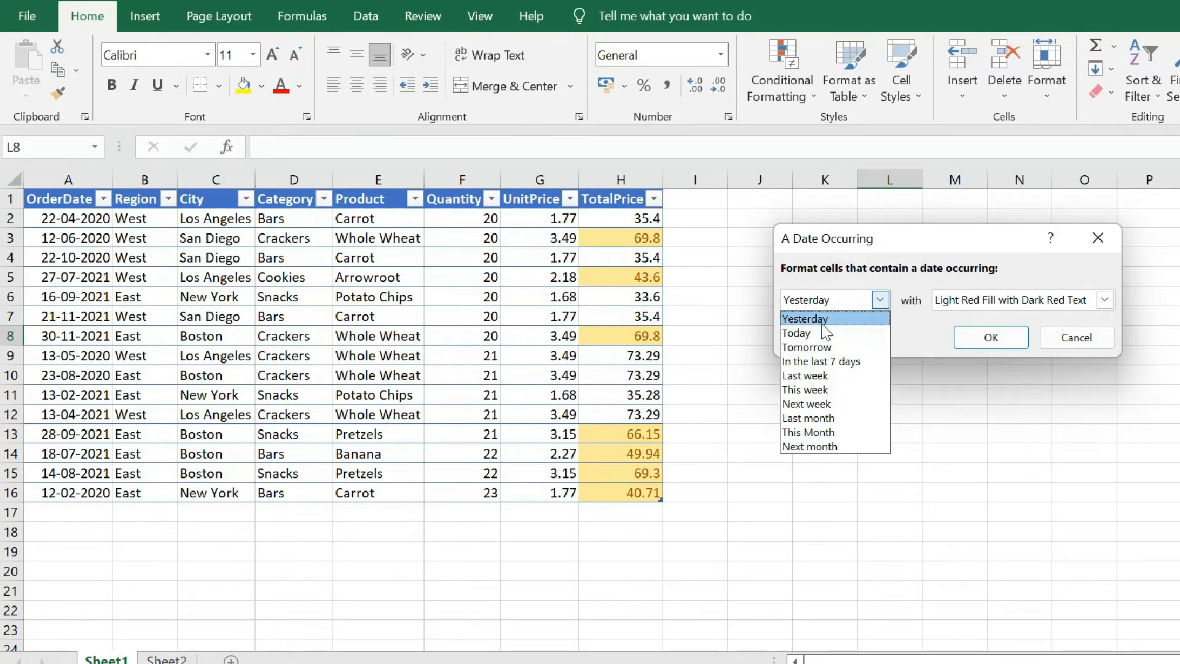
click(979, 418)
key(Escape)
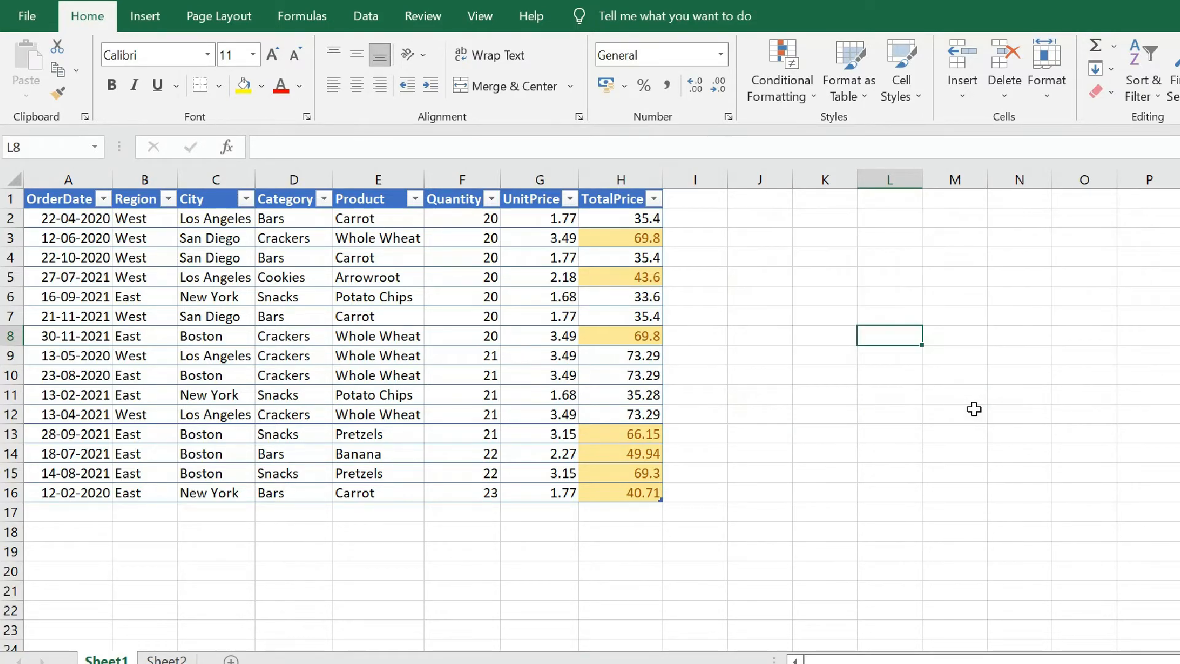
Step: Change the order date in the first data row to 06-07-2022
click(36, 218)
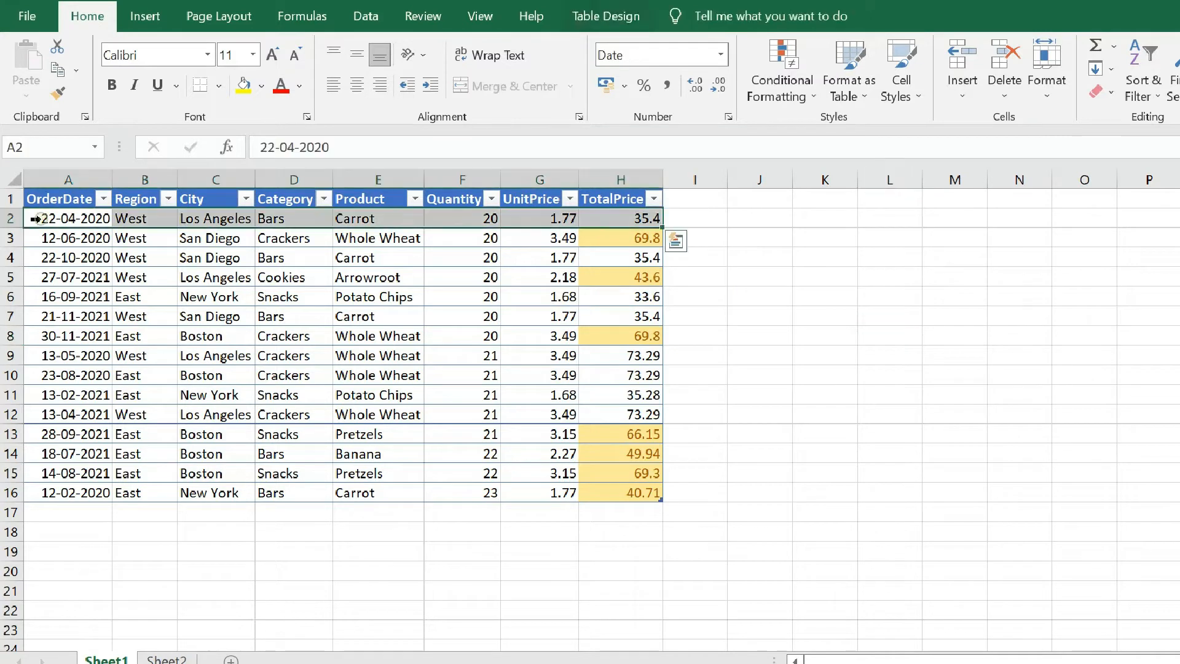
click(73, 218)
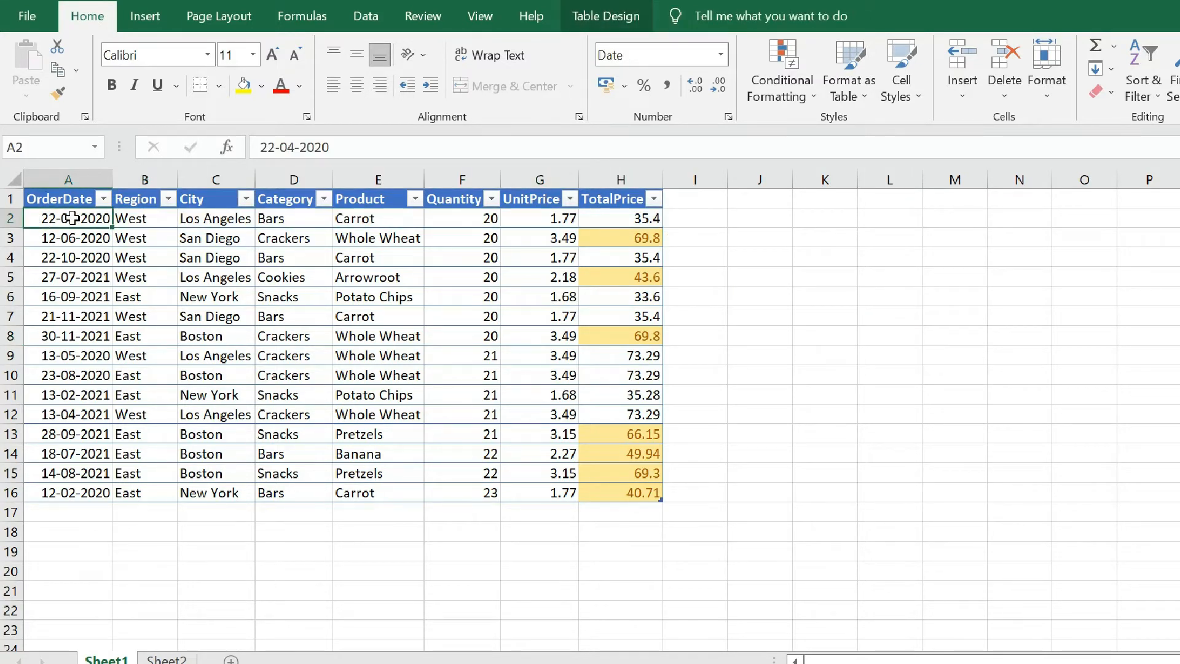
text(06-0)
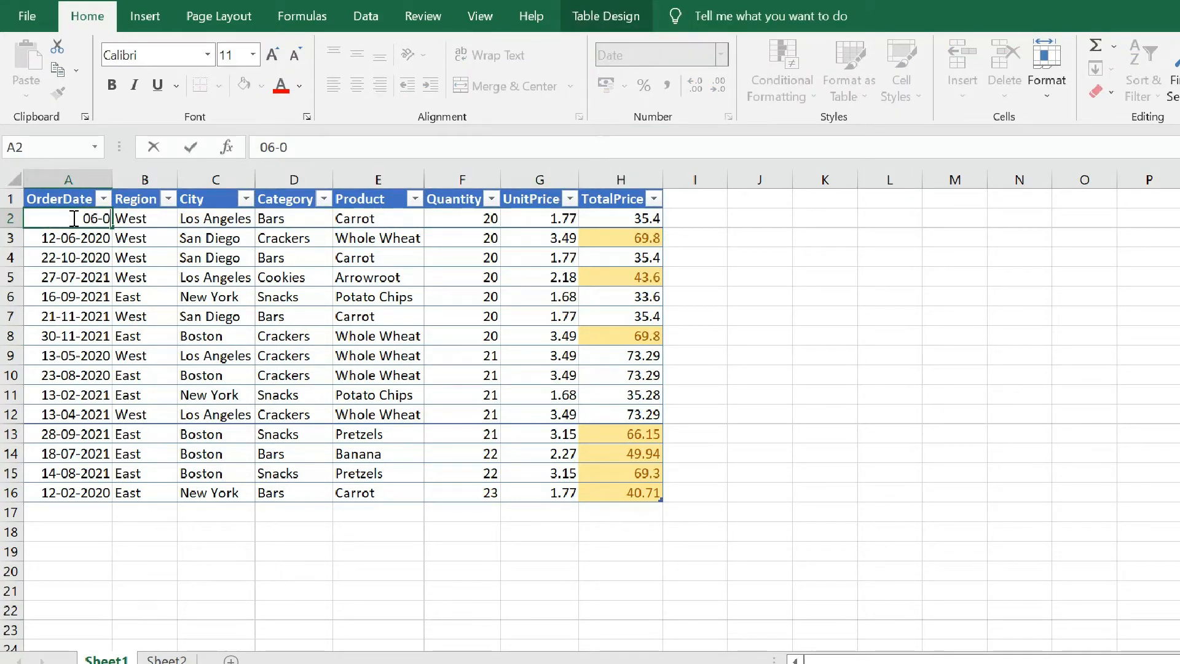
text(7-200)
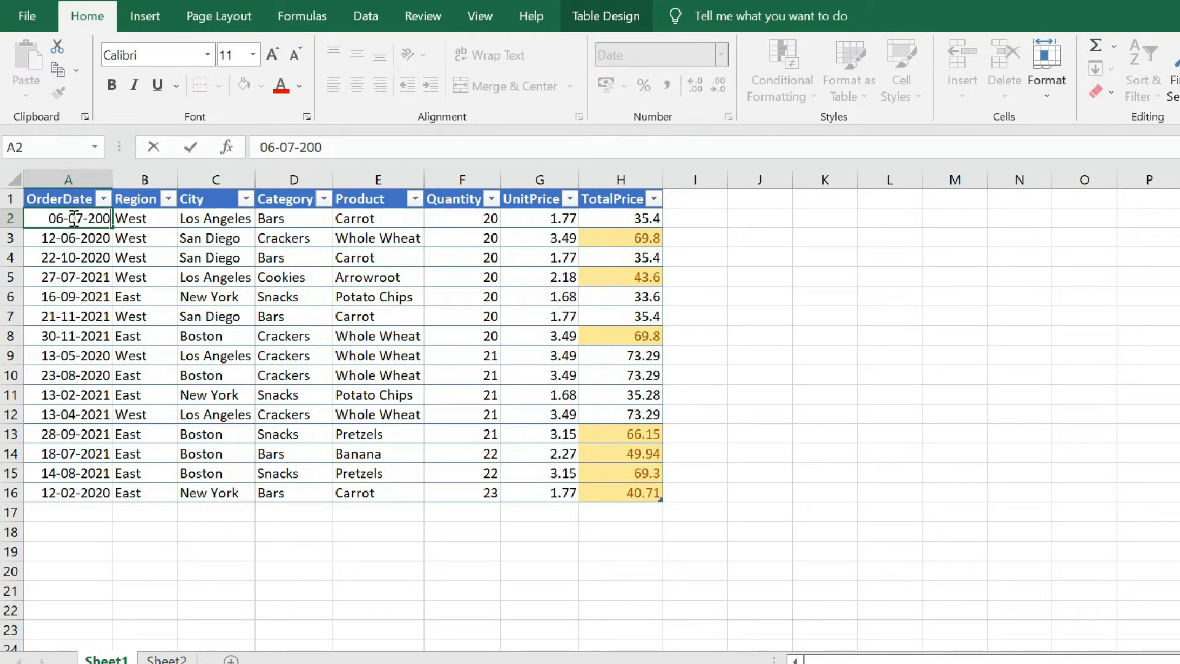
key(BackSpace)
text(22)
key(Return)
Step: Apply an A Date Occurring rule for Yesterday to the OrderDate values, with Light Red Fill with Dark Red Text
click(73, 218)
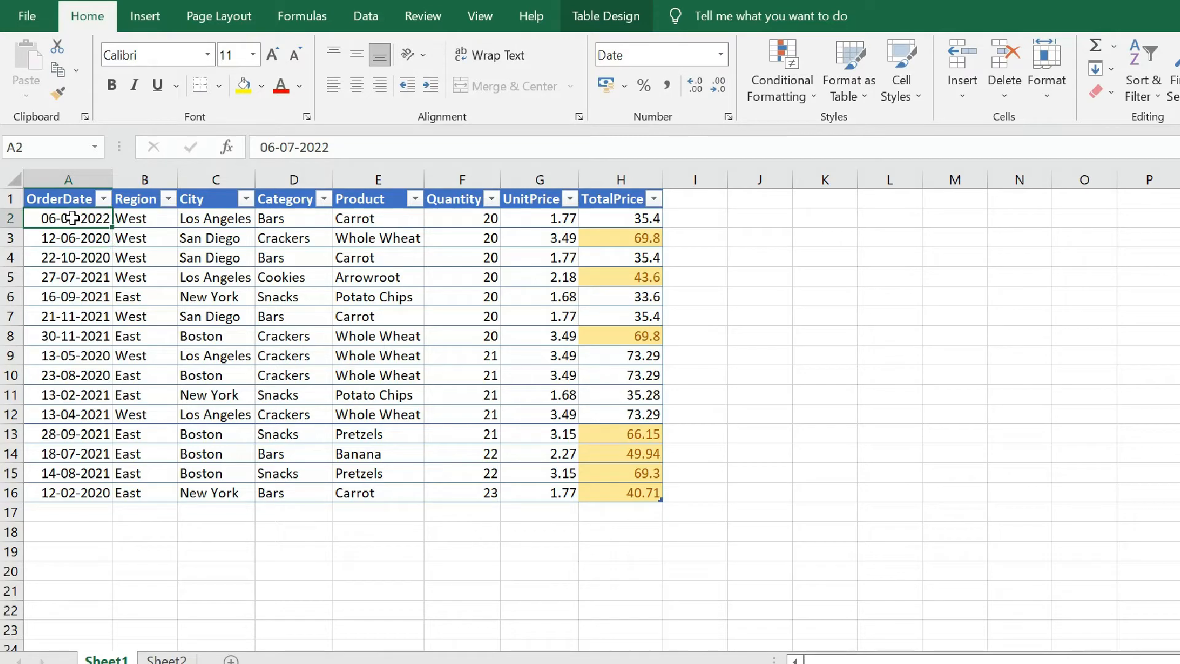
key(ctrl+shift+Down)
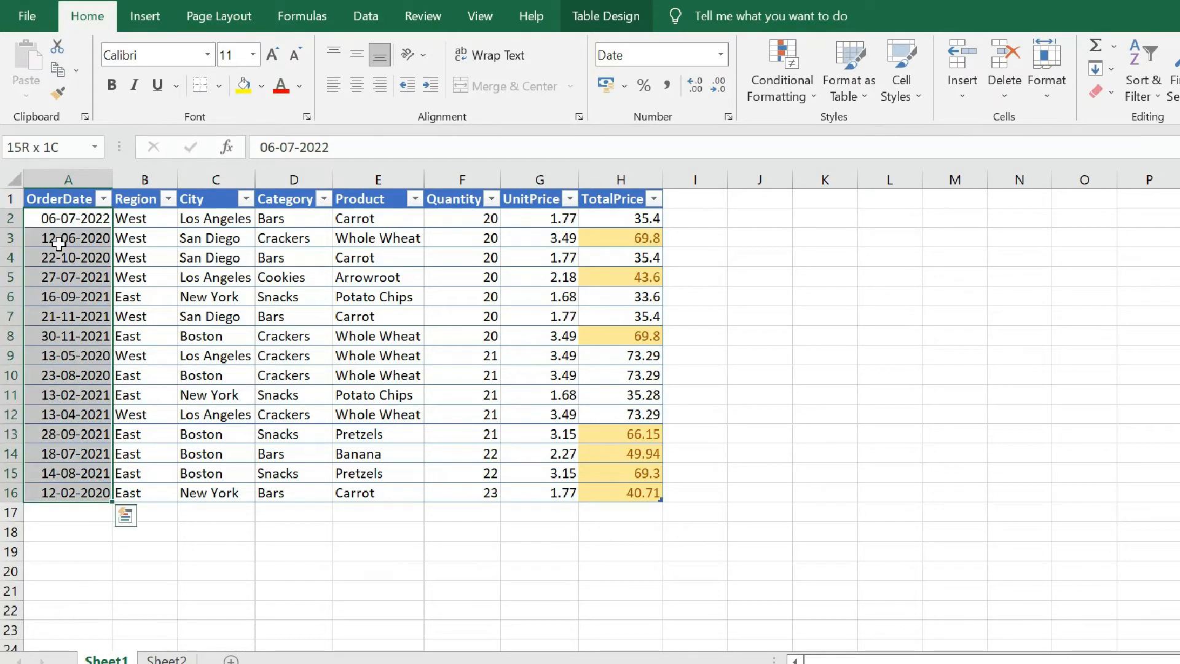
click(781, 86)
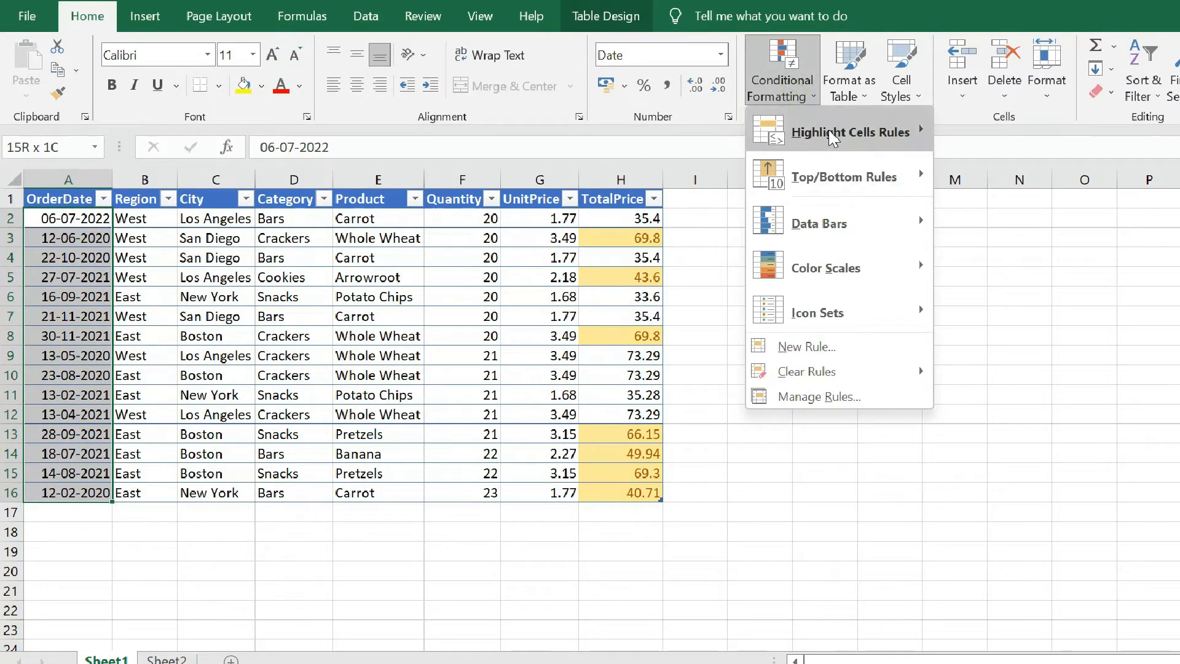
mouse_move(832, 137)
click(1038, 358)
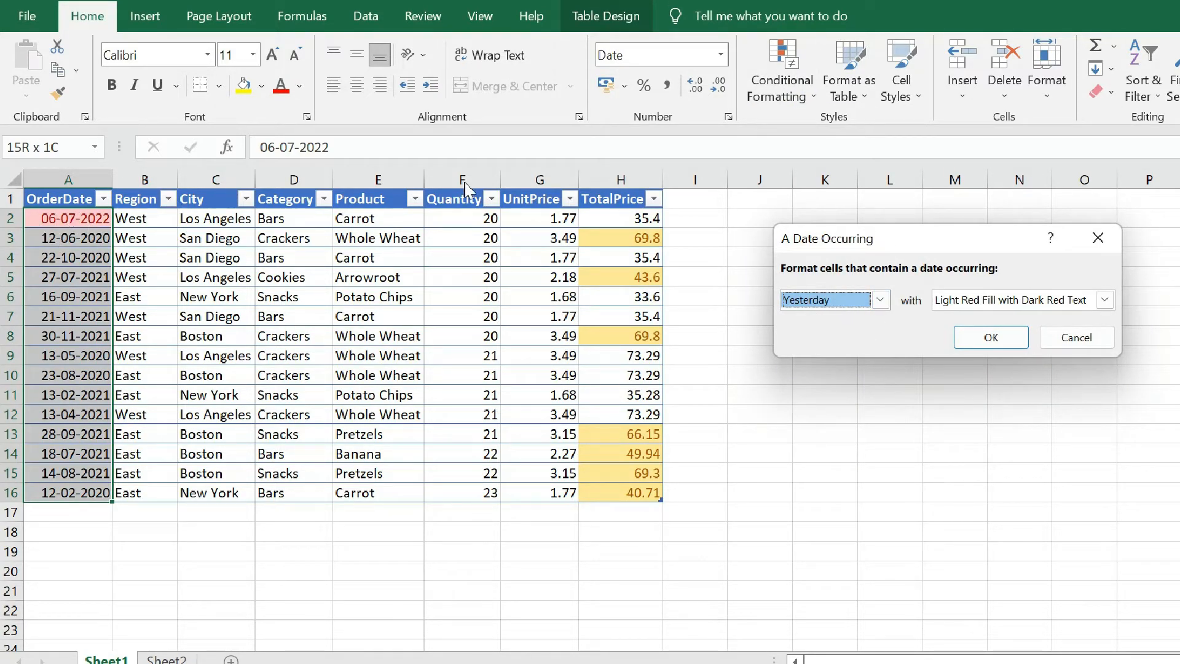
click(1007, 342)
click(799, 313)
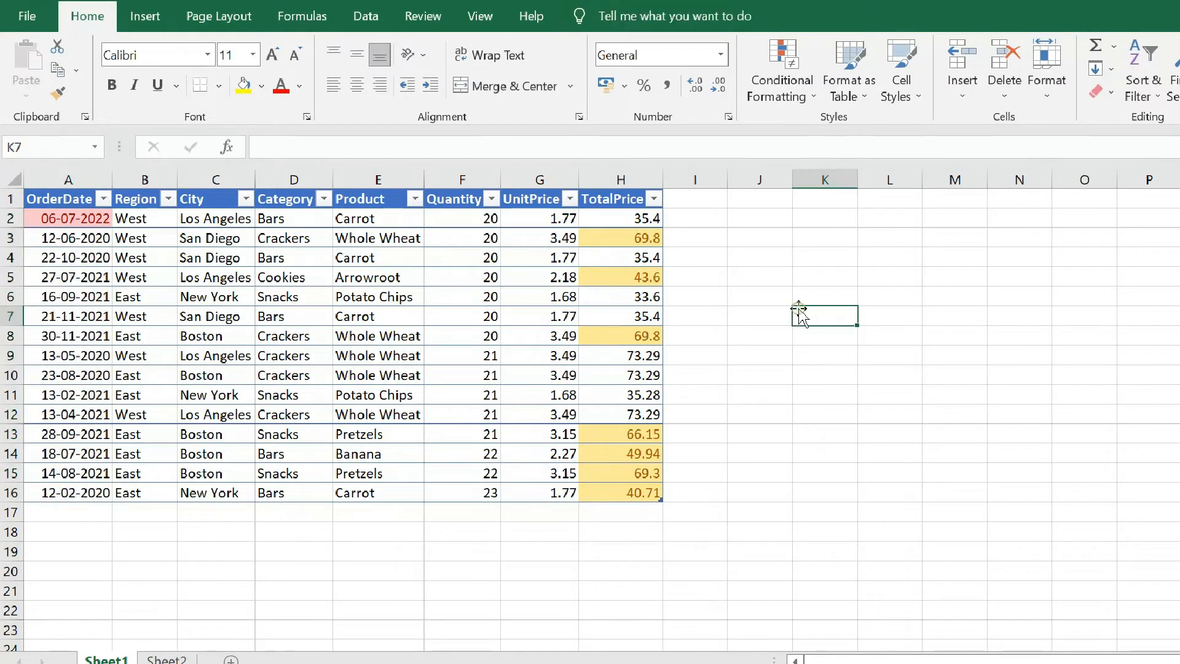
drag(72, 217, 63, 491)
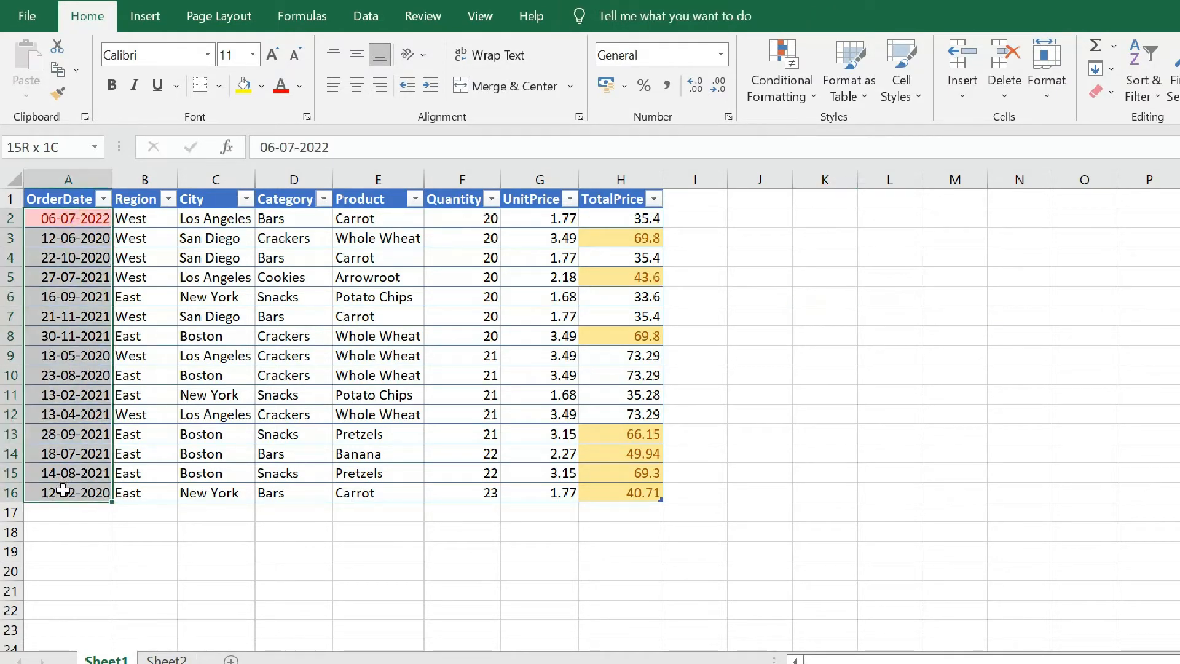
click(665, 319)
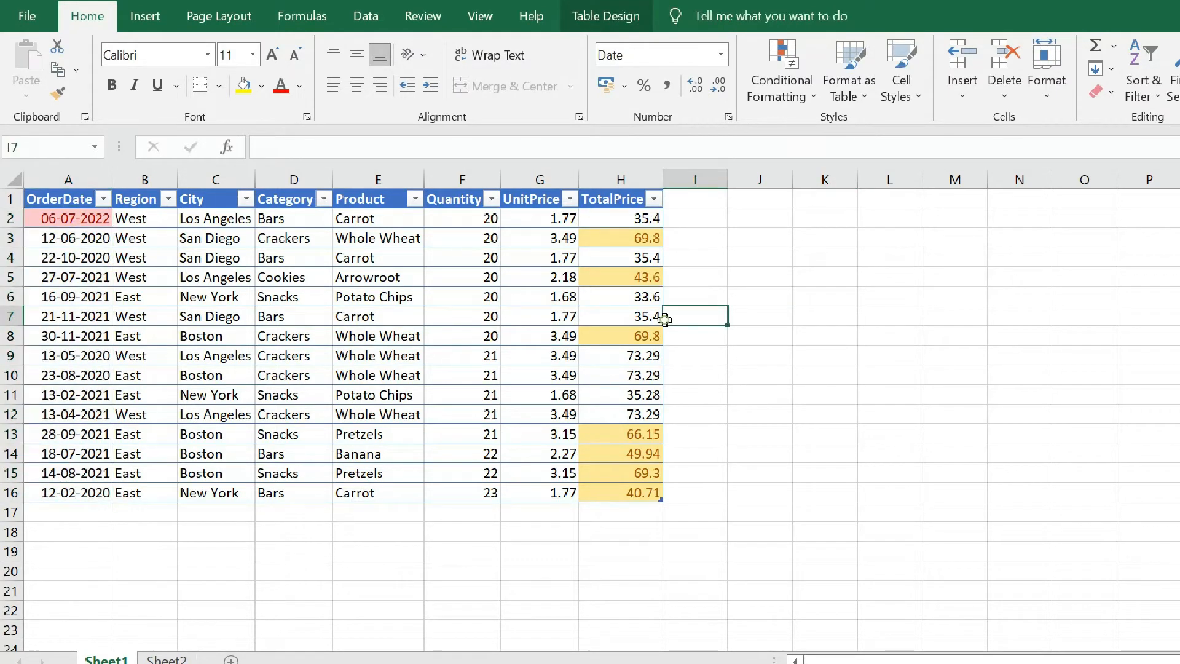
click(799, 89)
mouse_move(857, 149)
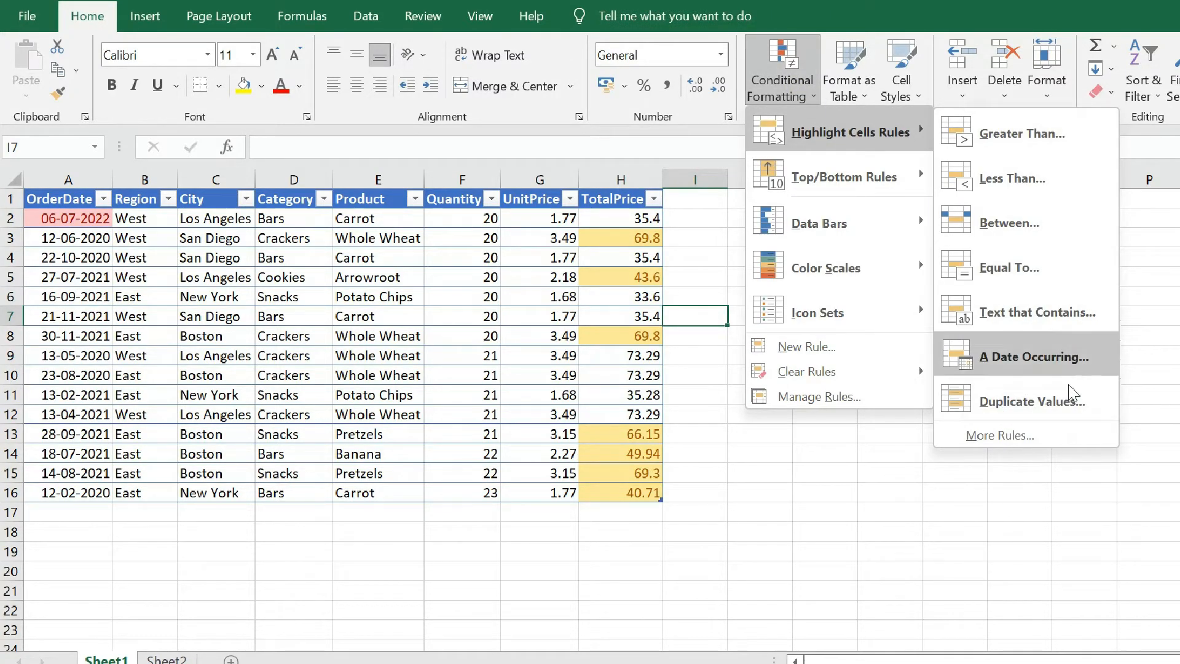
click(824, 491)
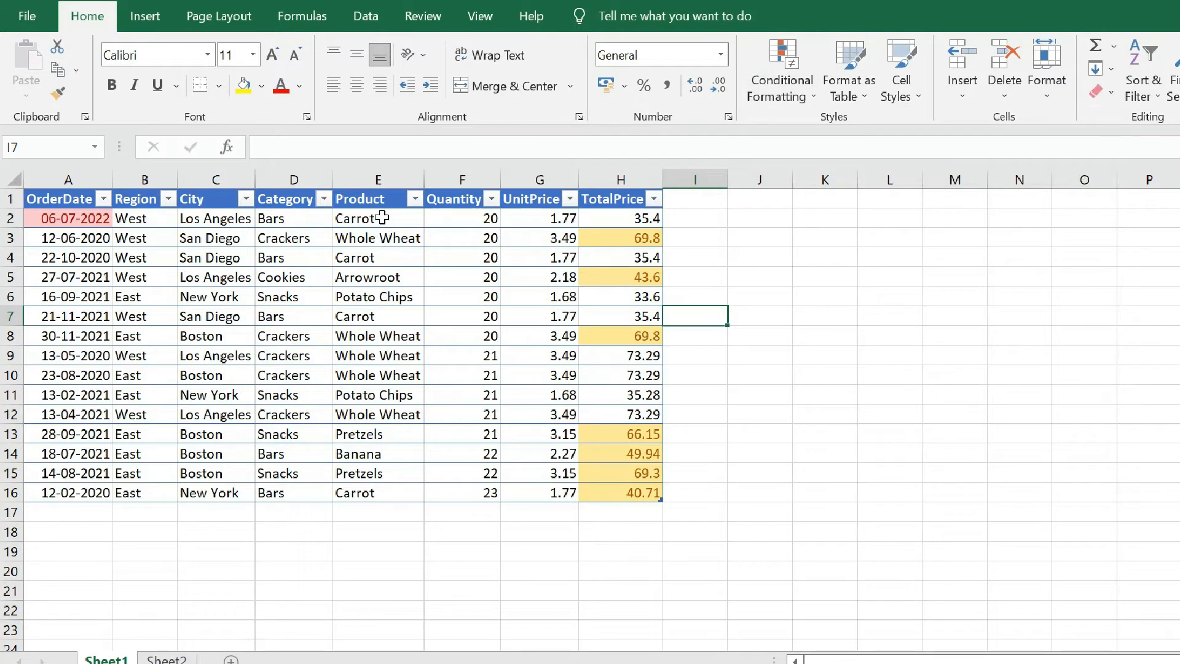
Step: Highlight duplicate values in the Product column with Light Red Fill with Dark Red Text
drag(382, 217, 379, 514)
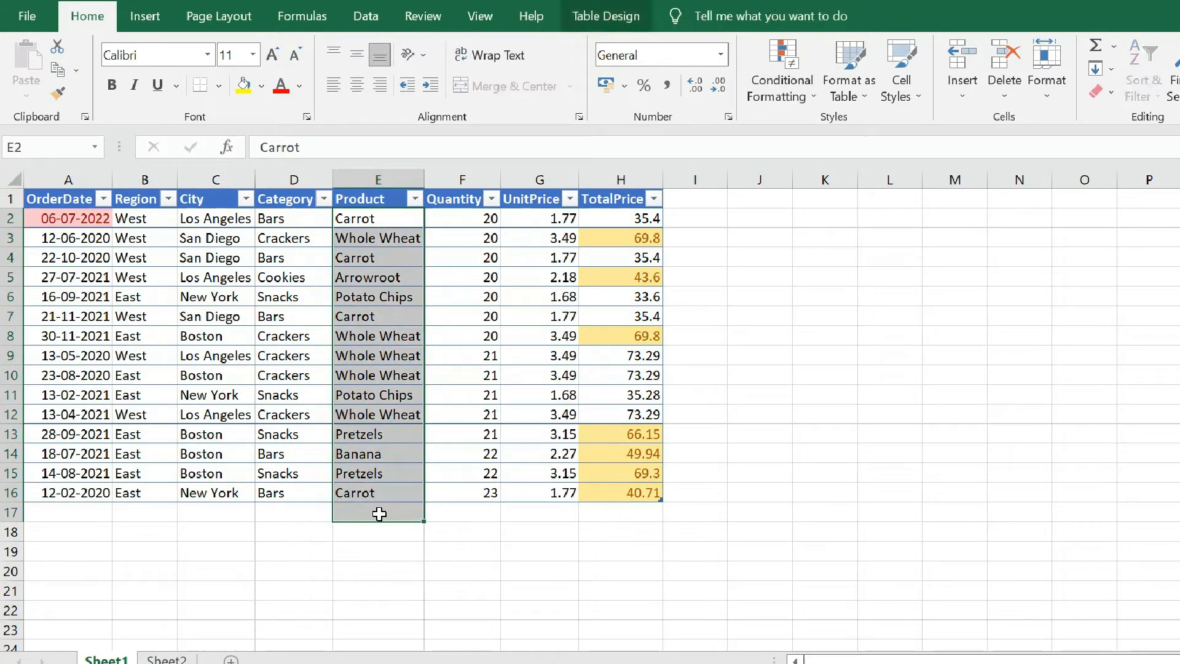
drag(406, 224, 403, 482)
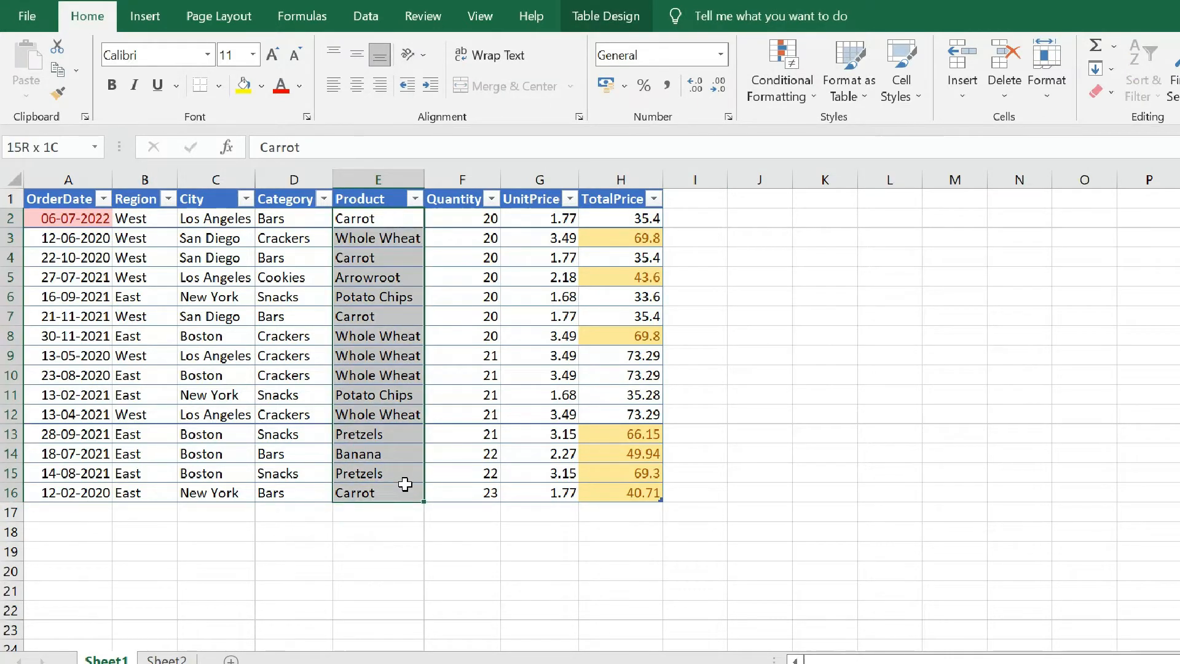
click(808, 88)
mouse_move(894, 132)
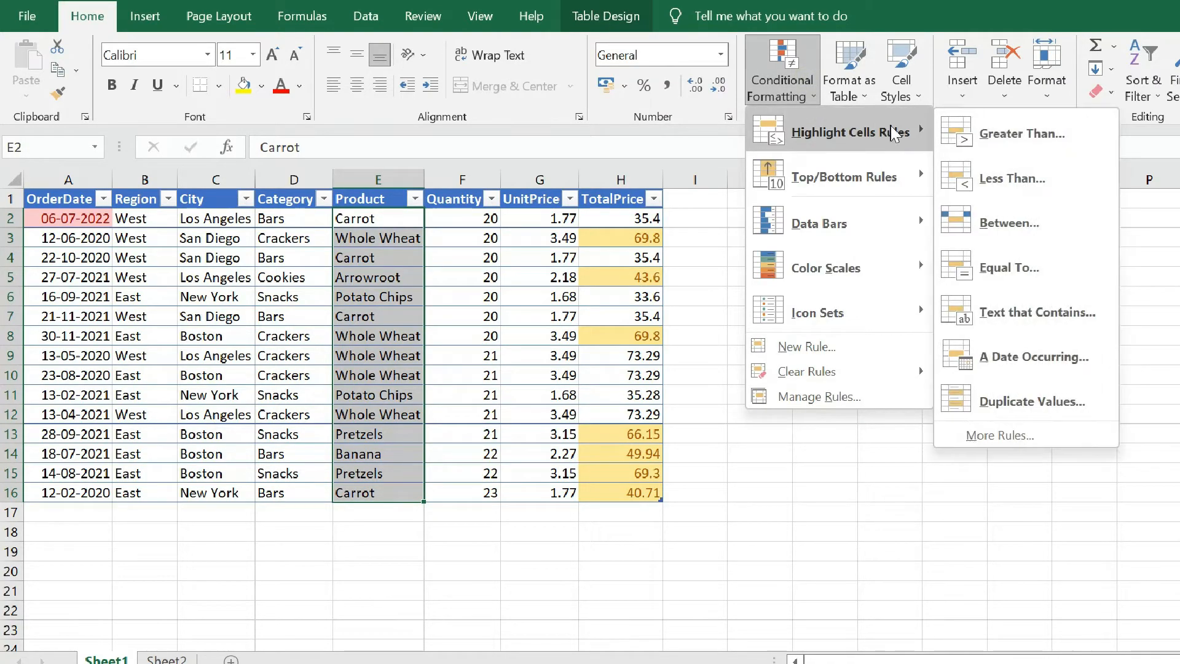
click(1068, 400)
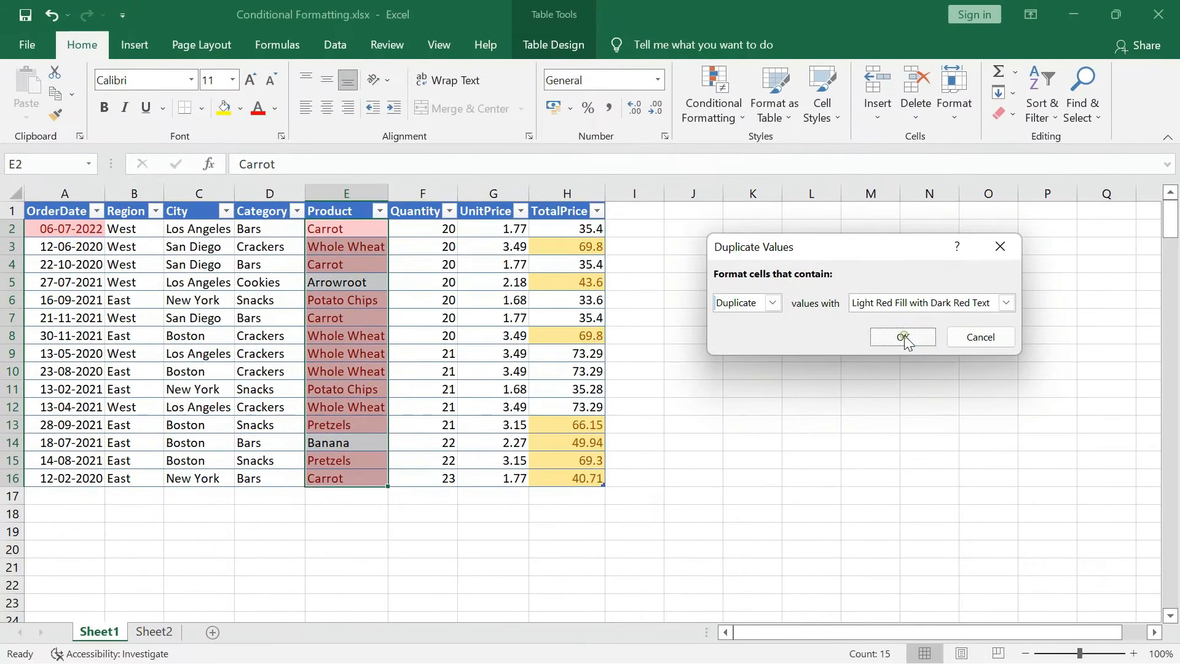
click(903, 337)
click(476, 304)
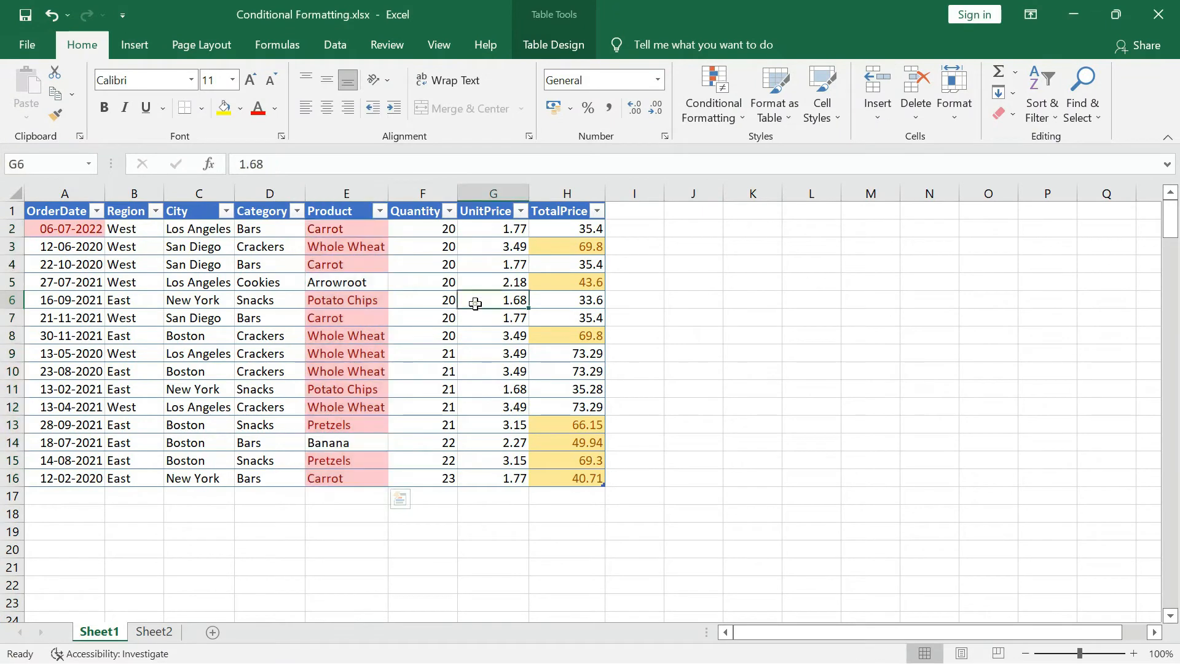
click(345, 229)
drag(345, 268, 360, 480)
click(412, 319)
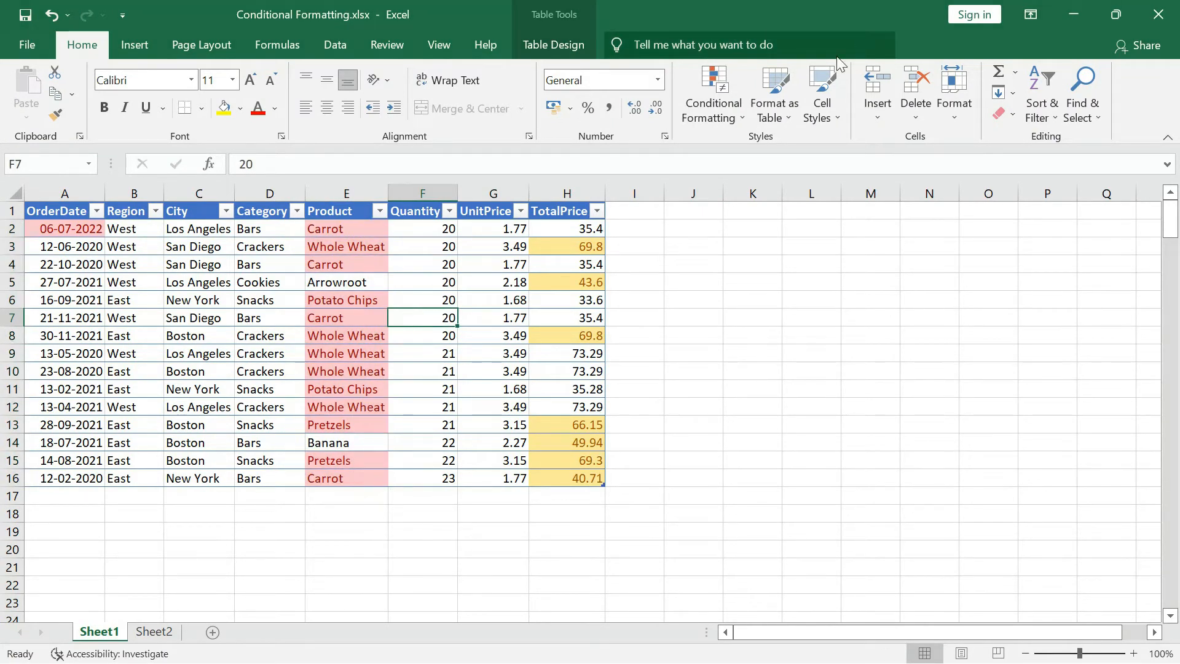
Step: Review the custom options for a new formatting rule and leave without creating one
click(717, 101)
mouse_move(754, 136)
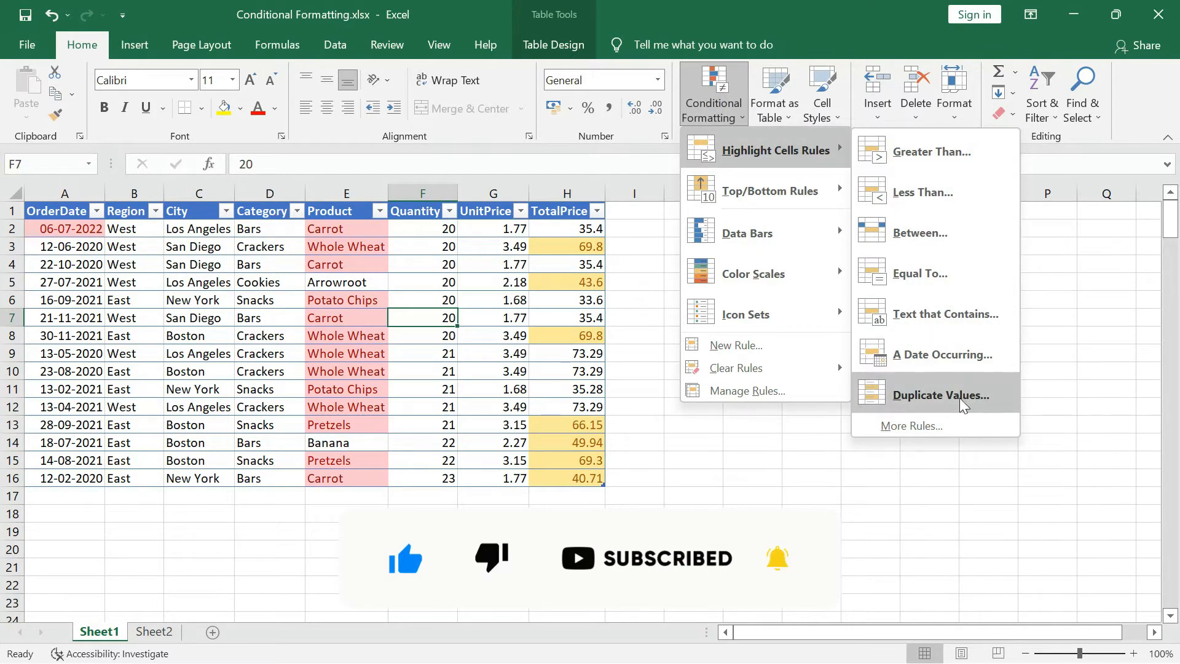
click(939, 418)
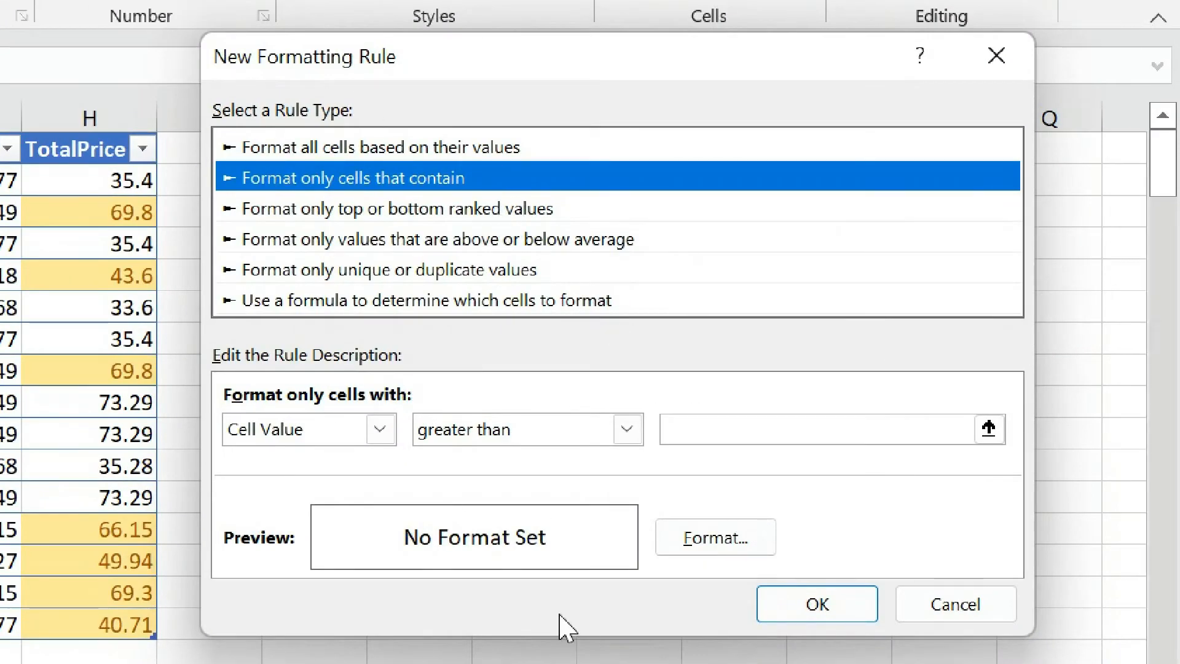
click(998, 57)
click(424, 10)
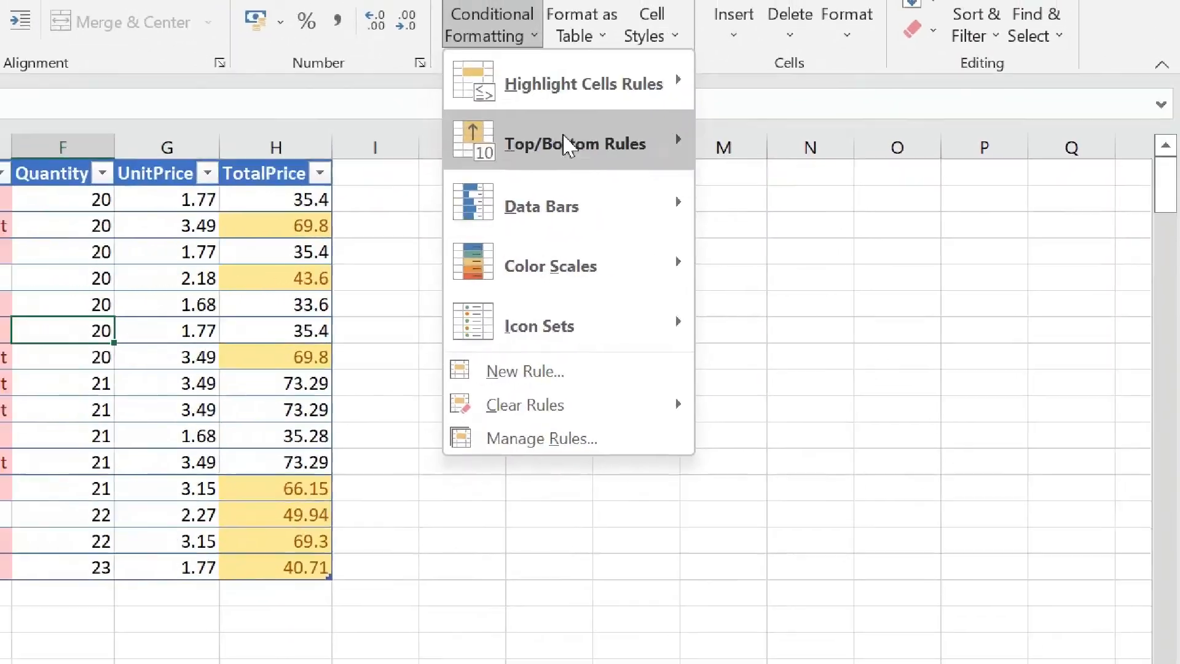
mouse_move(625, 155)
click(442, 245)
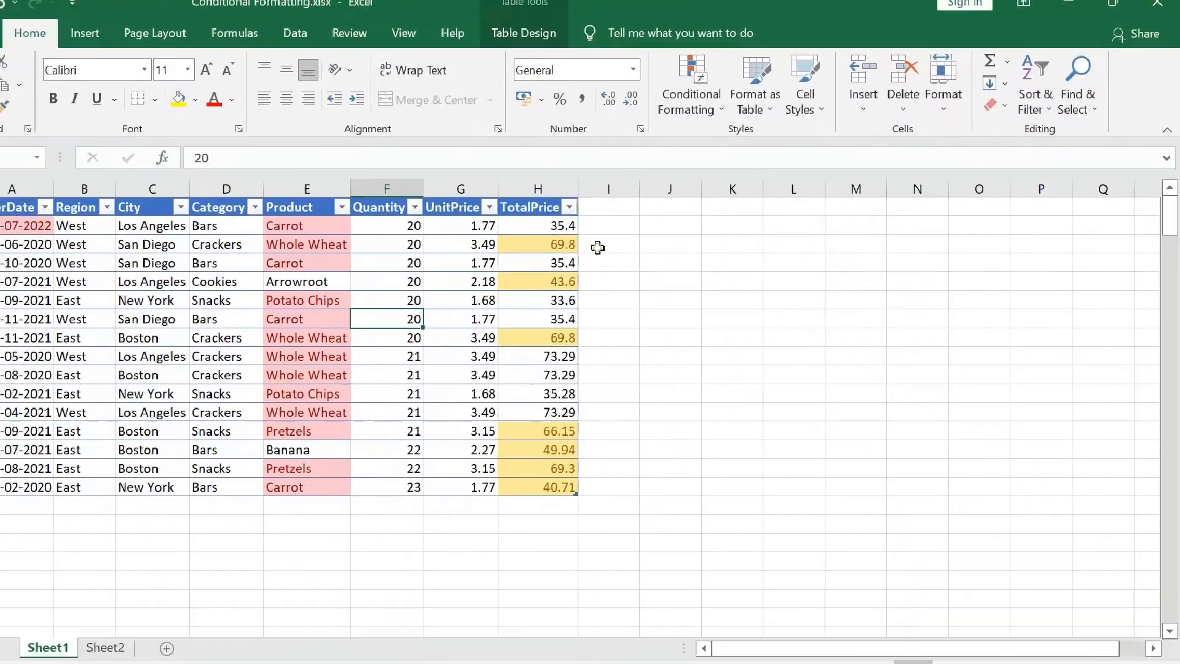
Step: Clear all conditional formatting rules from the sales table
drag(73, 229, 565, 482)
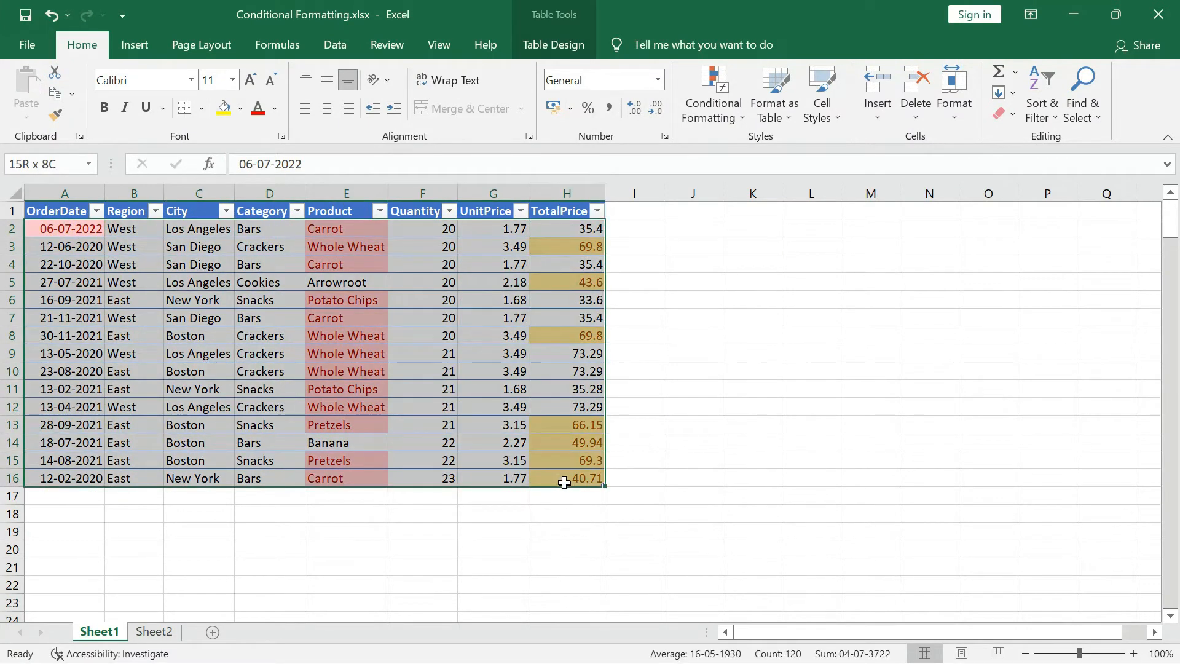
click(721, 103)
mouse_move(788, 375)
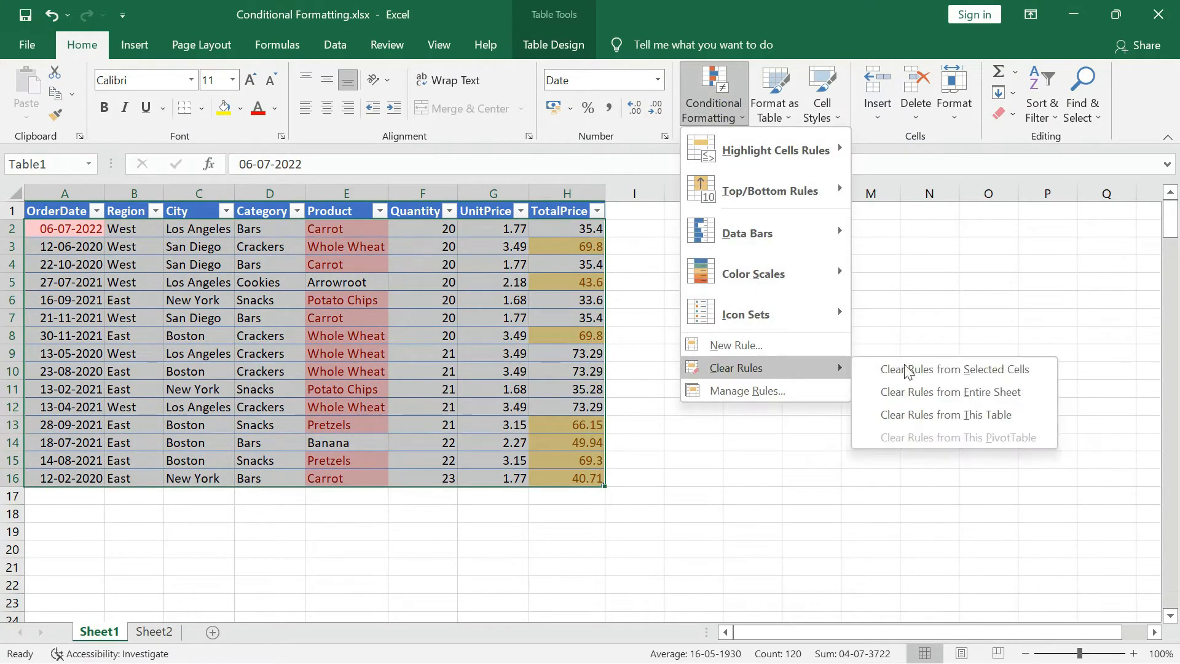
click(965, 415)
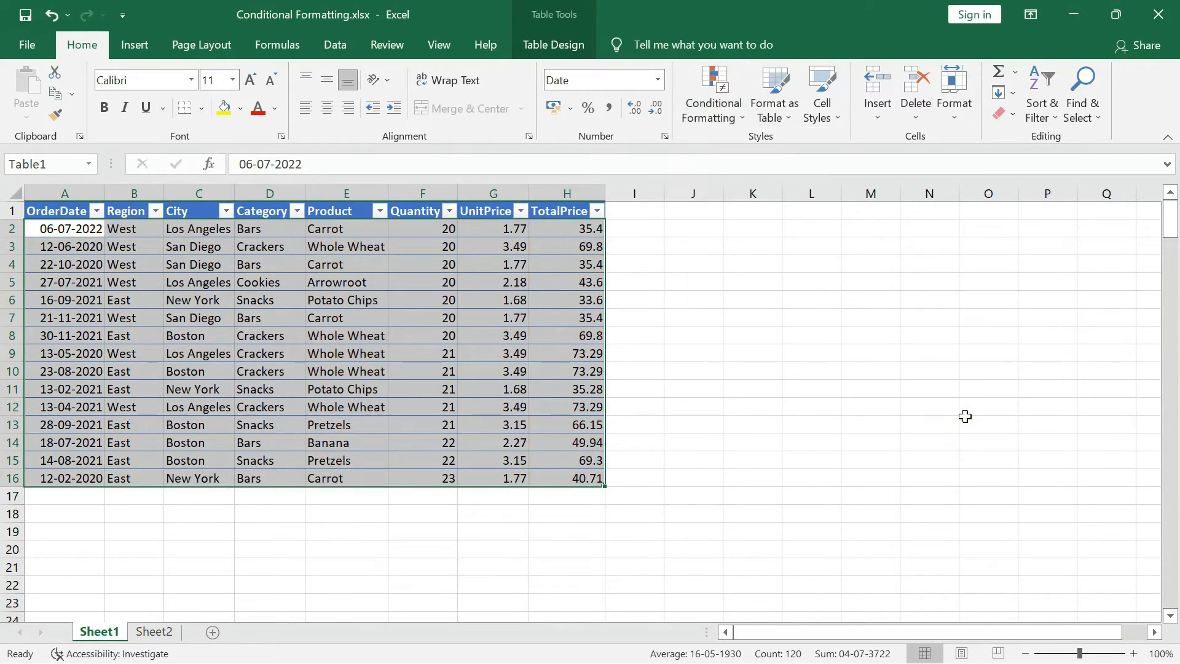
click(867, 375)
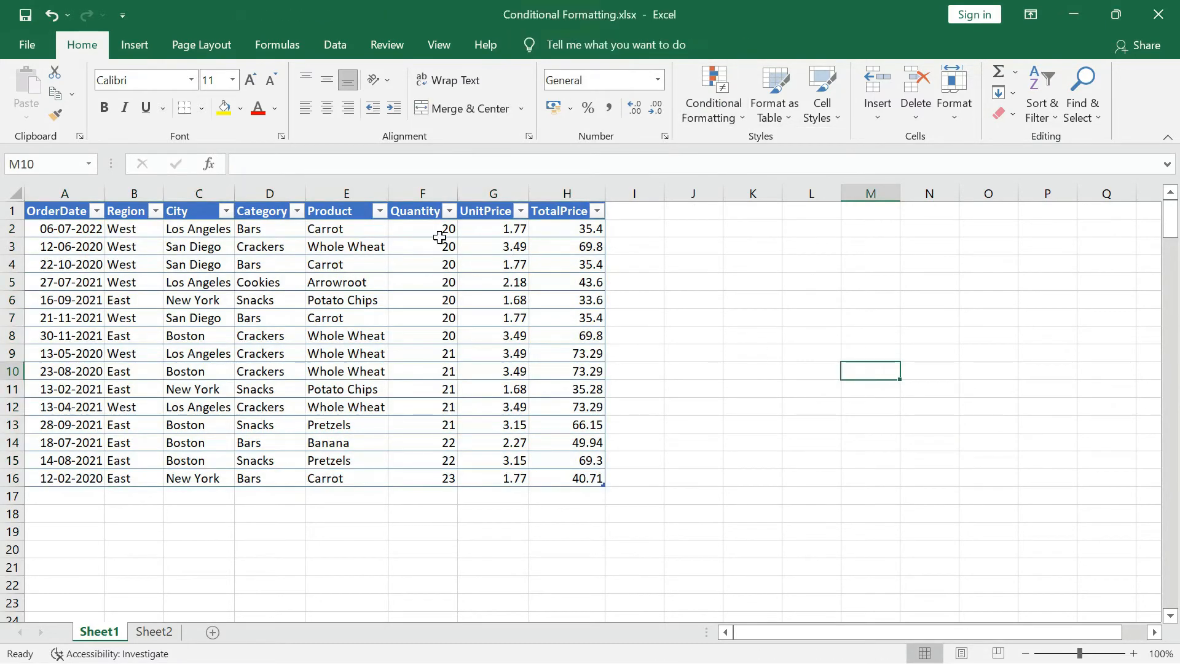
Step: Apply a Top 10 Items rule to the UnitPrice values, limited to the top 5, with Light Red Fill with Dark Red Text
drag(485, 230, 494, 470)
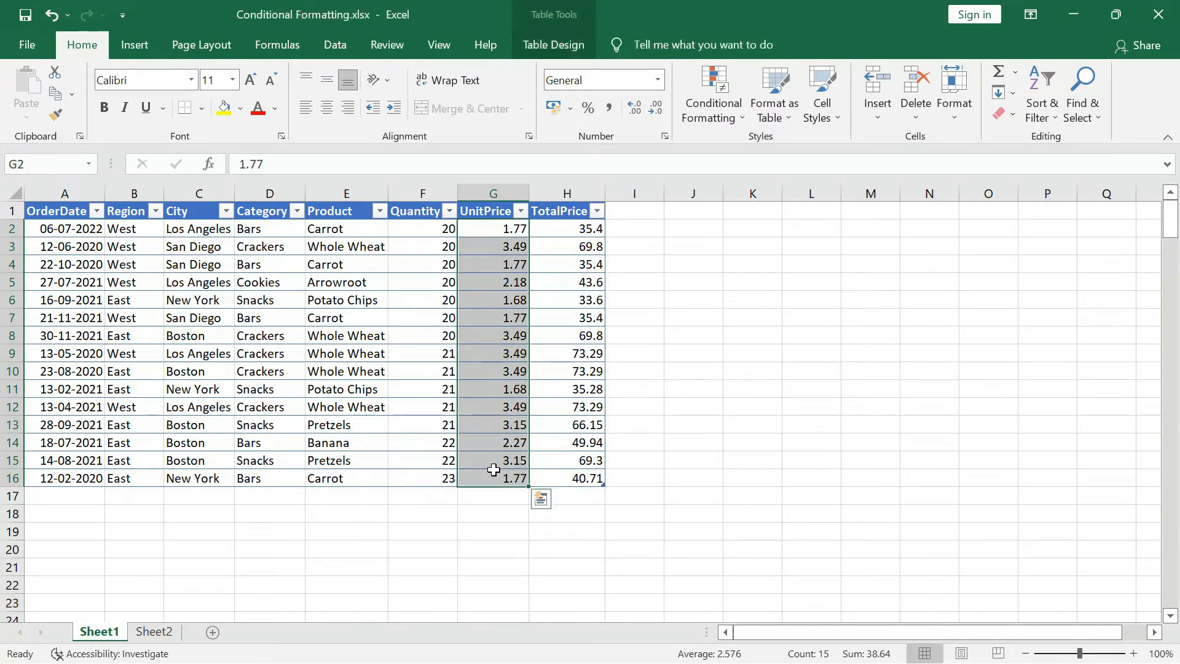
click(717, 115)
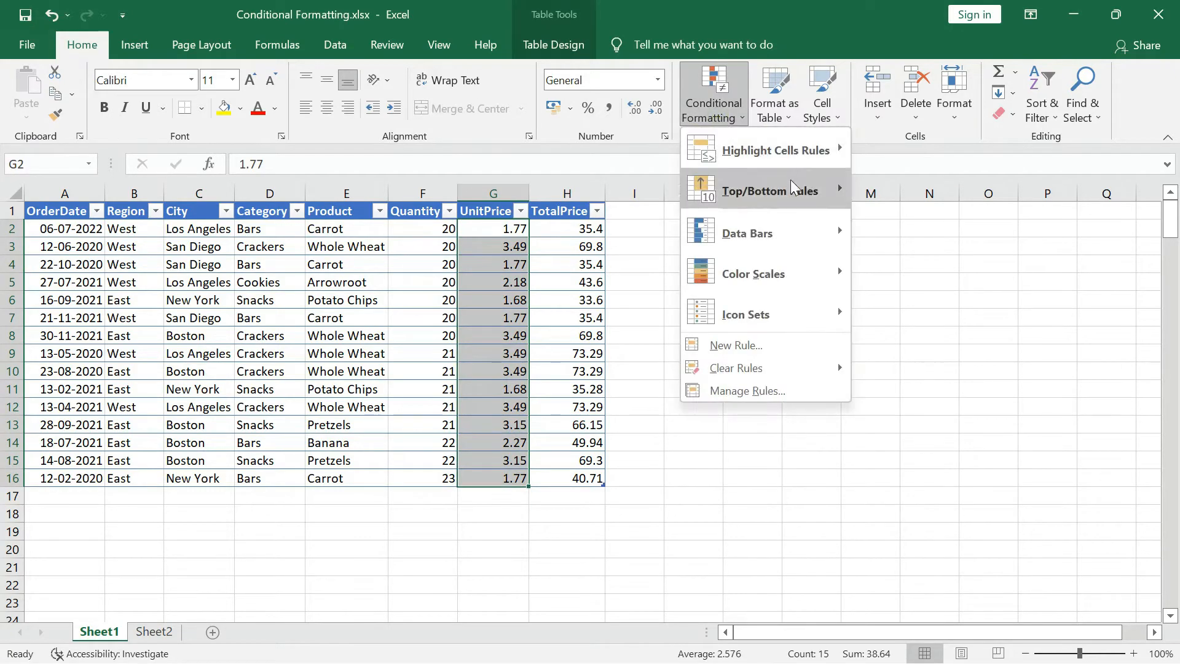
mouse_move(793, 186)
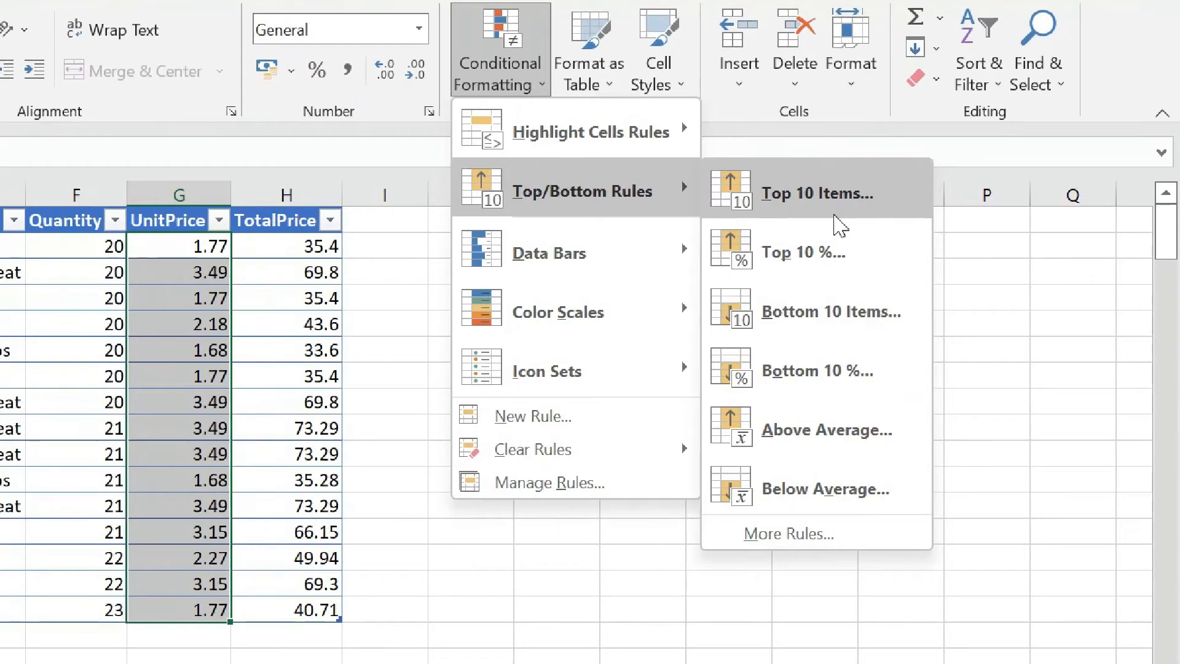
click(883, 188)
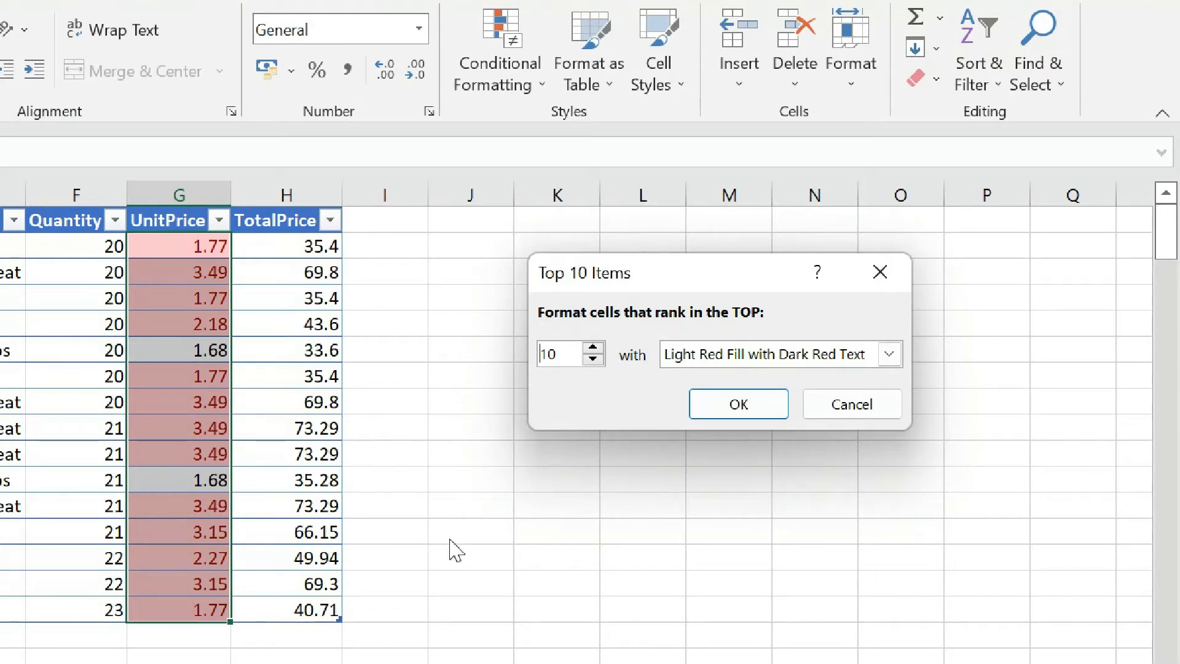
key(BackSpace)
key(BackSpace)
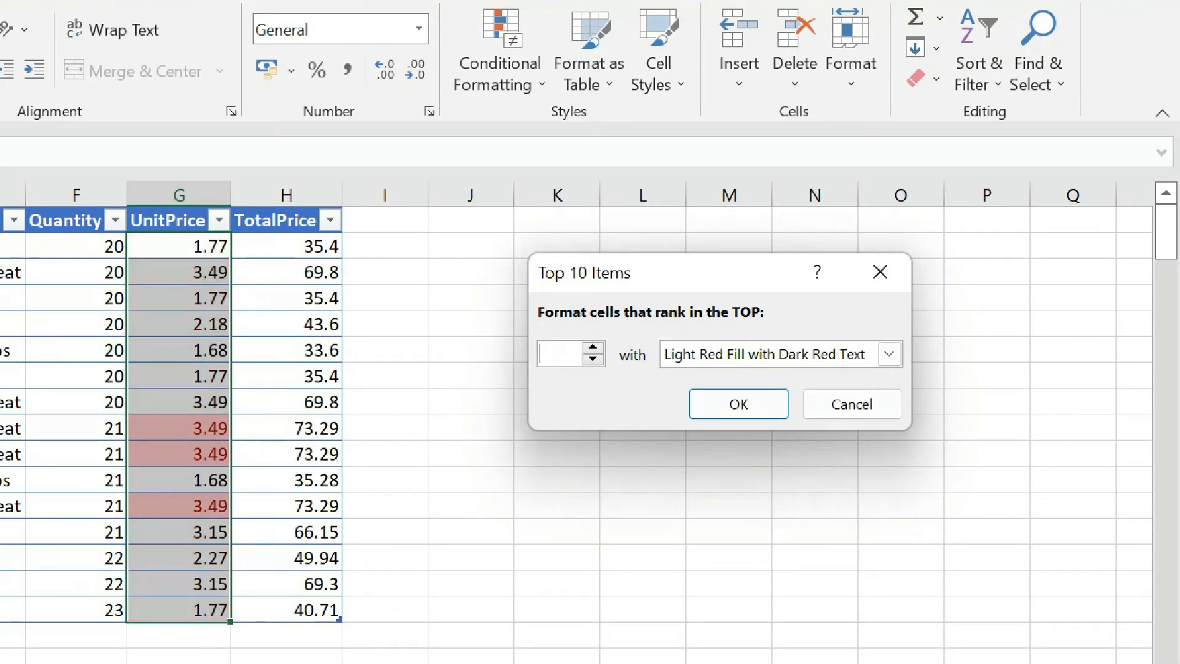
text(5)
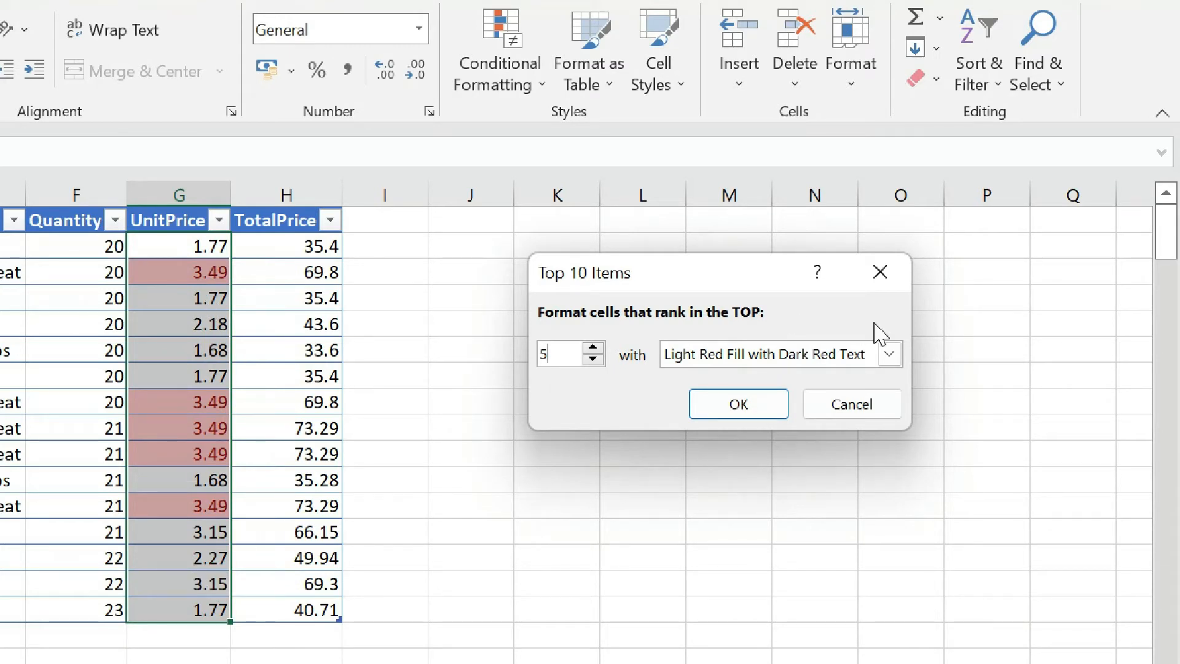
click(778, 400)
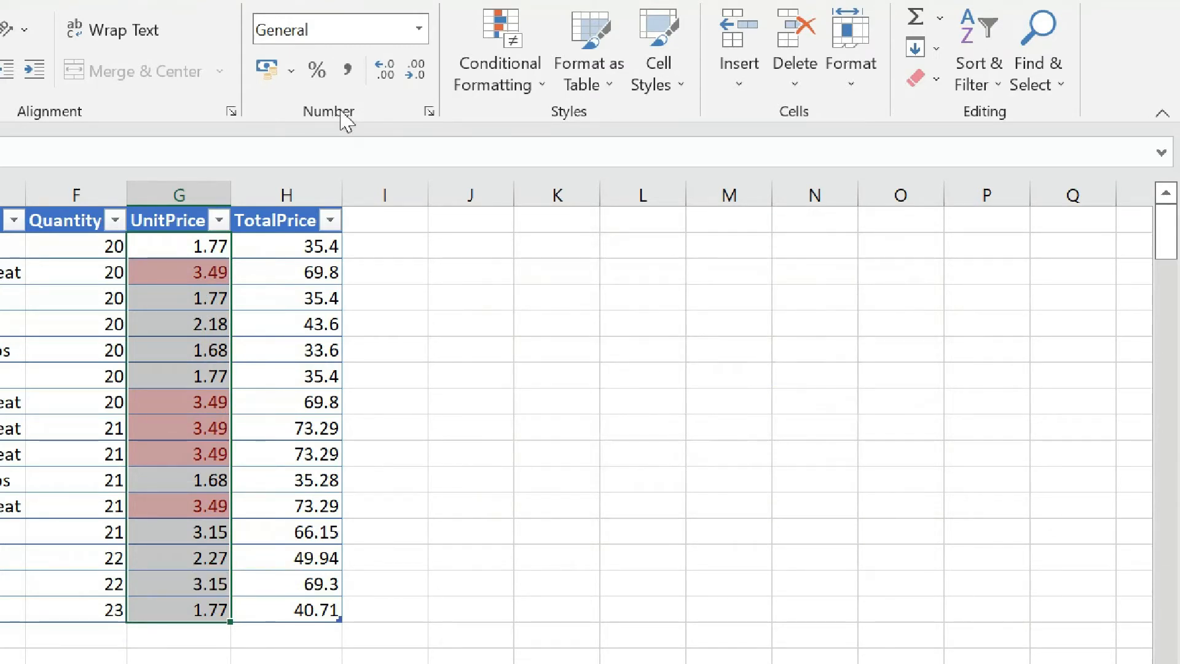
click(479, 61)
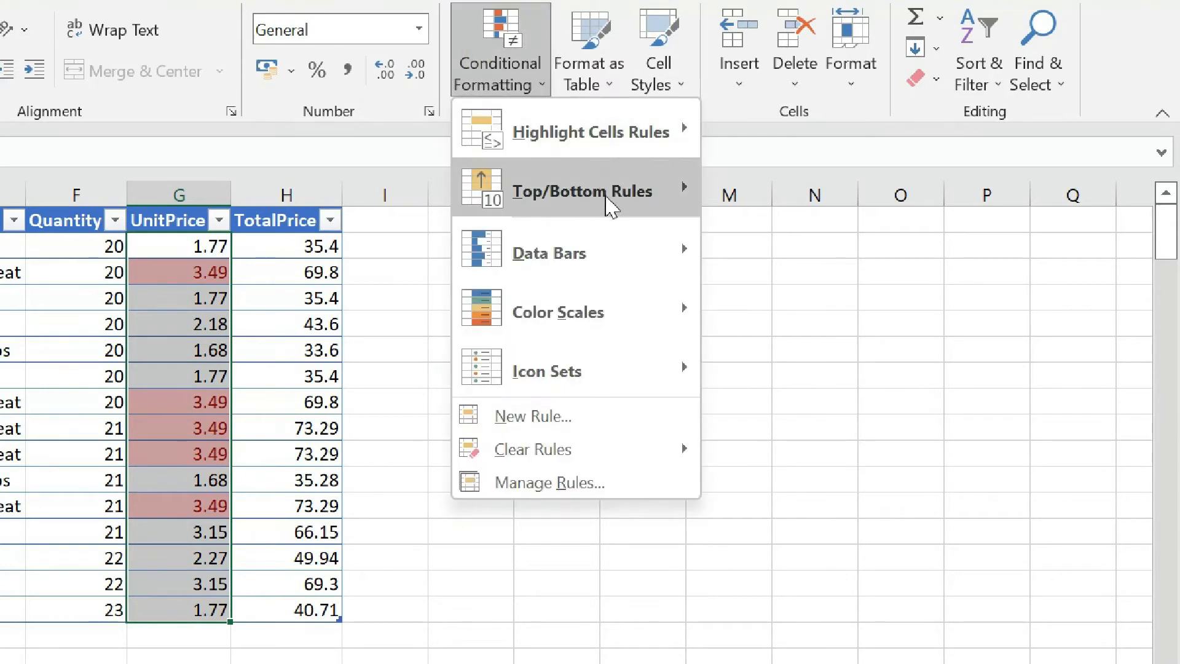
mouse_move(606, 203)
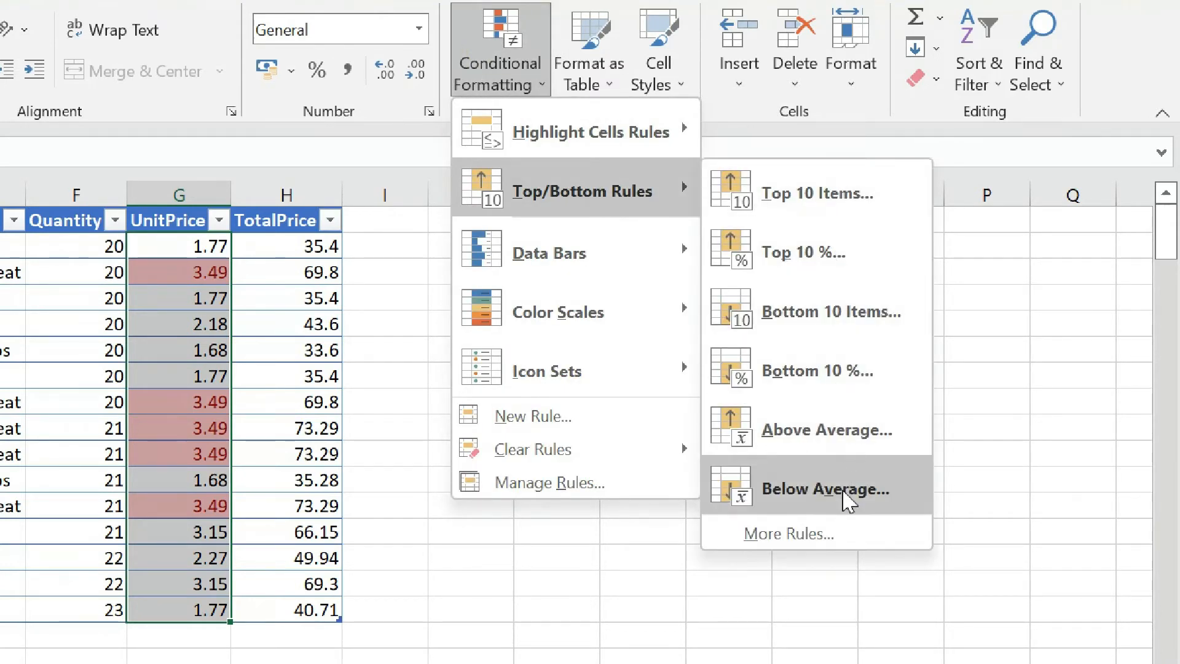
click(571, 559)
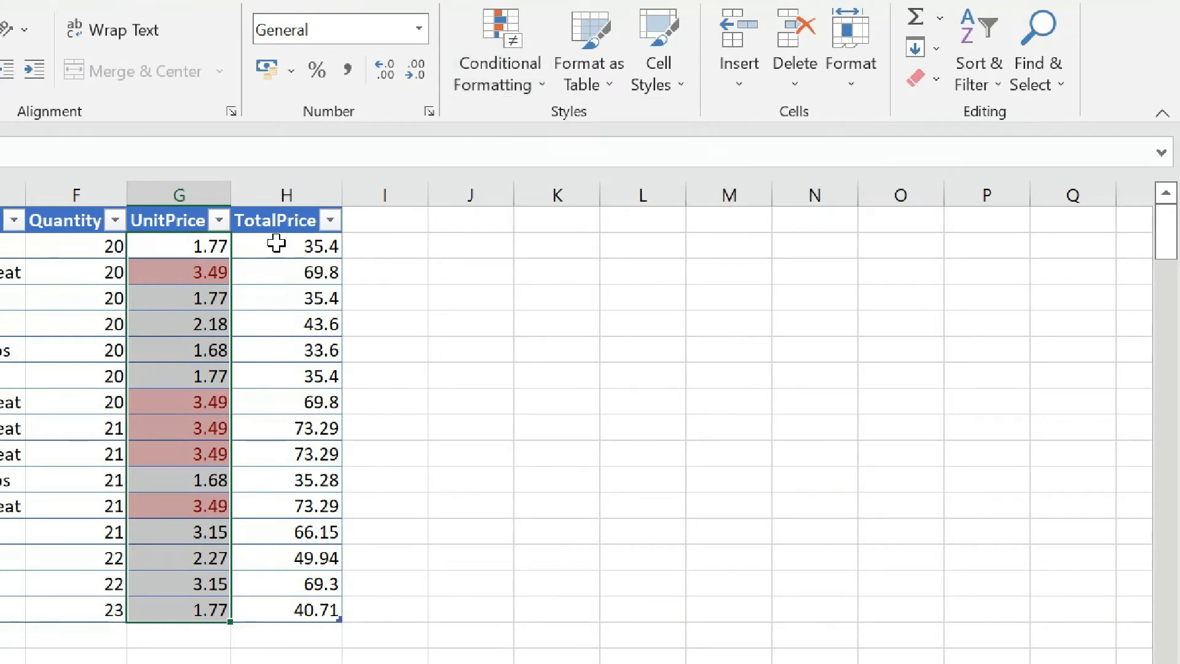
Step: Apply an Above Average rule to the TotalPrice values with Green Fill with Dark Green Text
drag(277, 244, 308, 610)
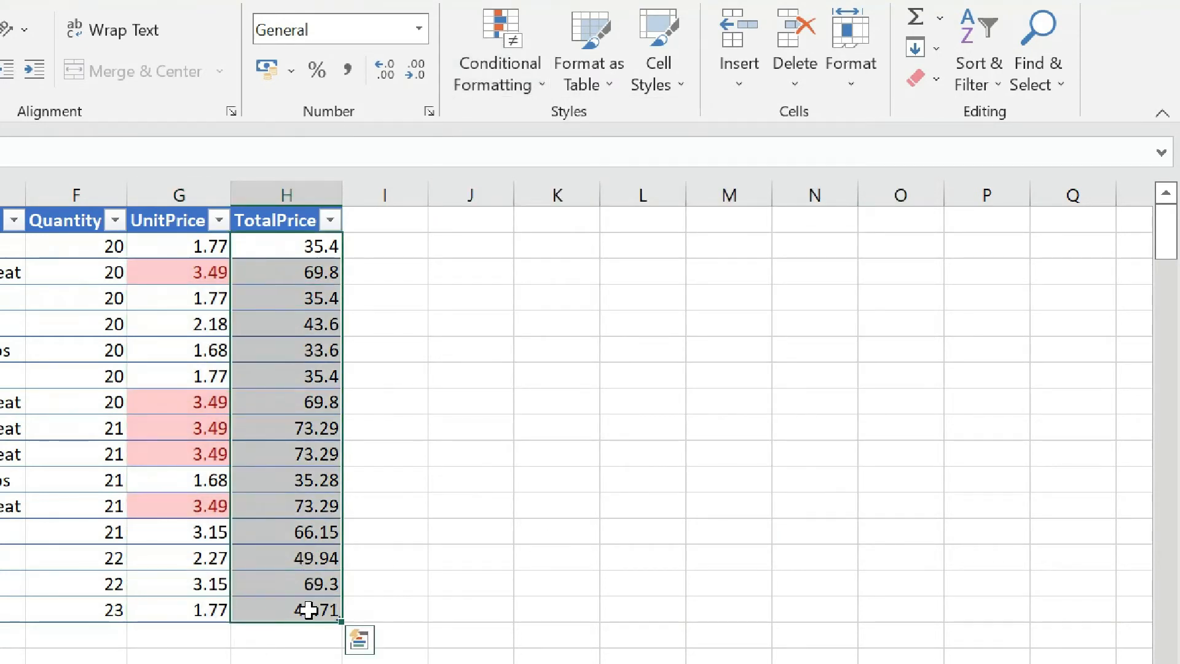
click(501, 64)
mouse_move(589, 194)
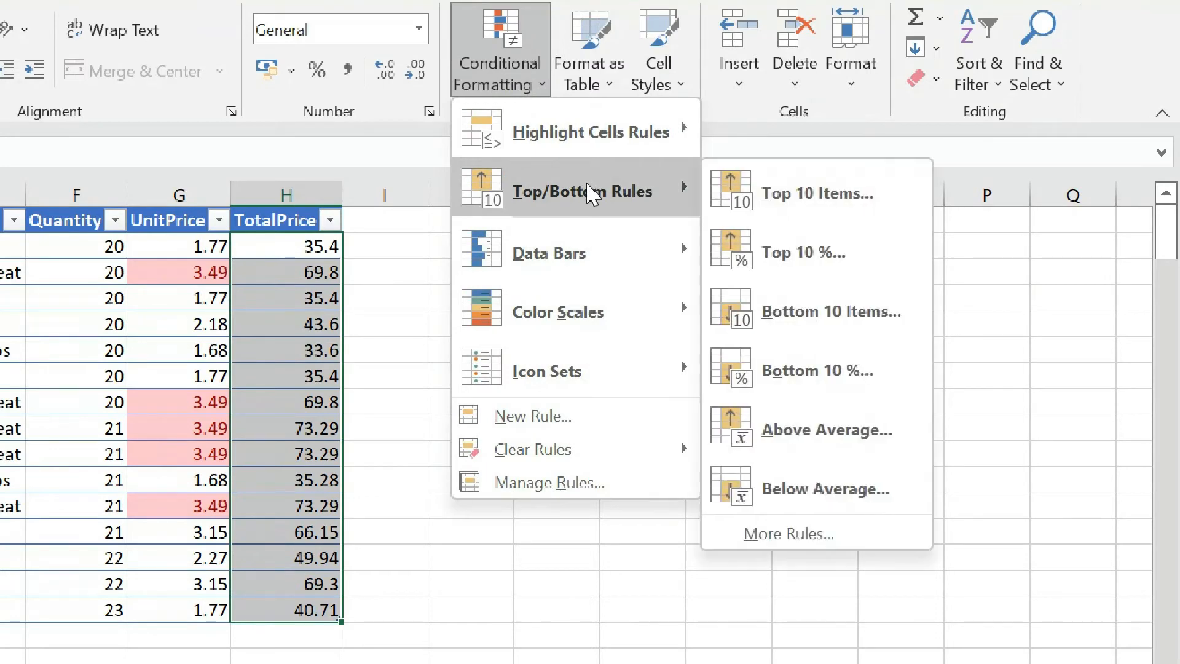
click(860, 457)
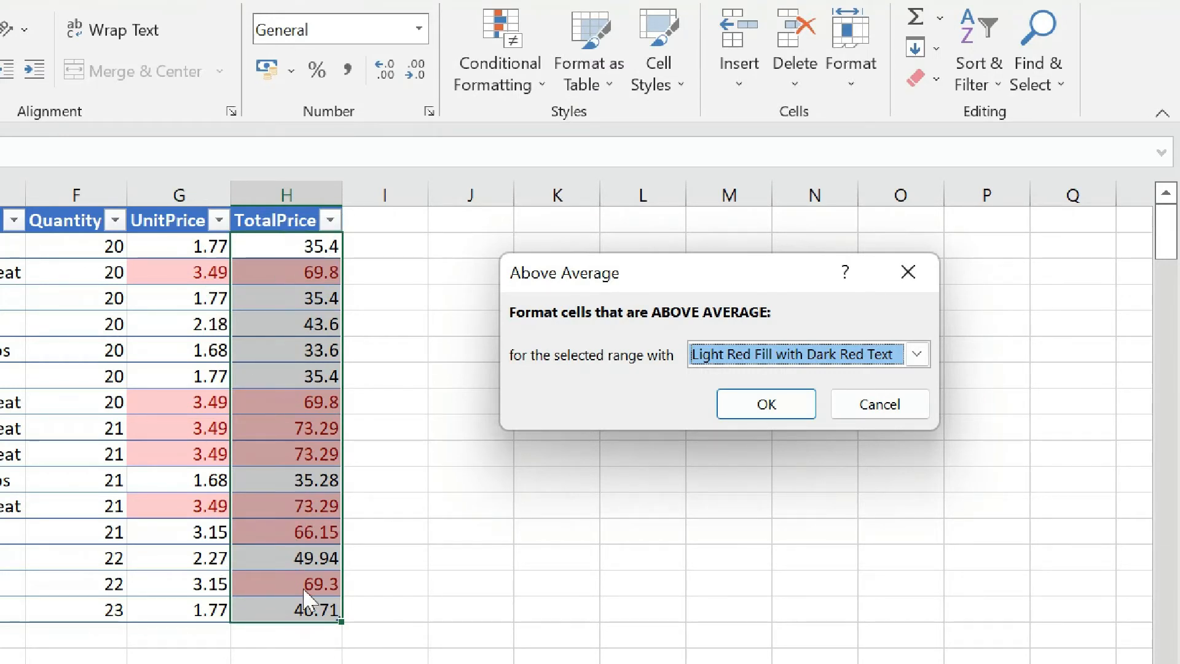
click(810, 362)
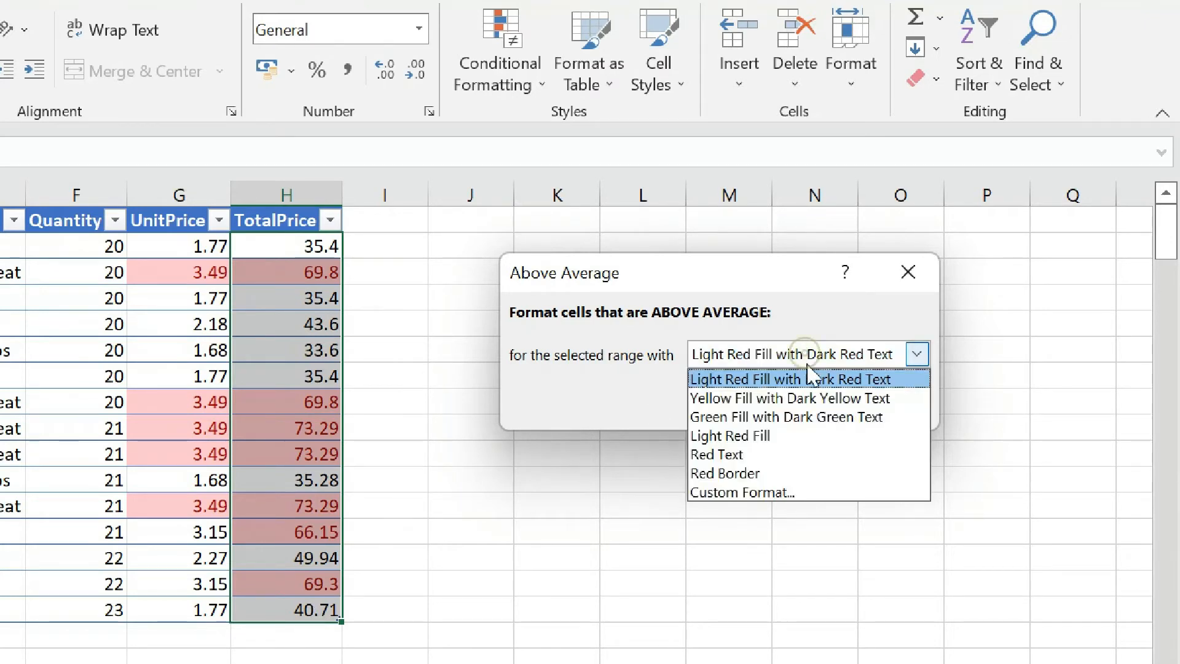
click(817, 414)
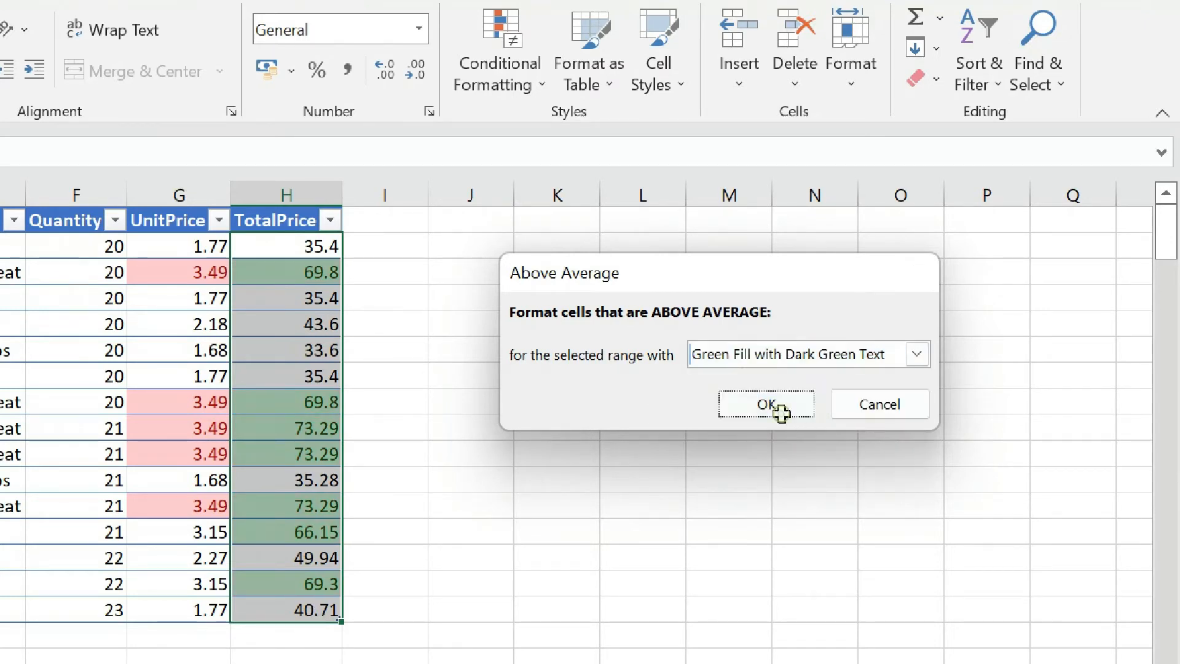
click(777, 409)
click(571, 427)
drag(279, 241, 207, 610)
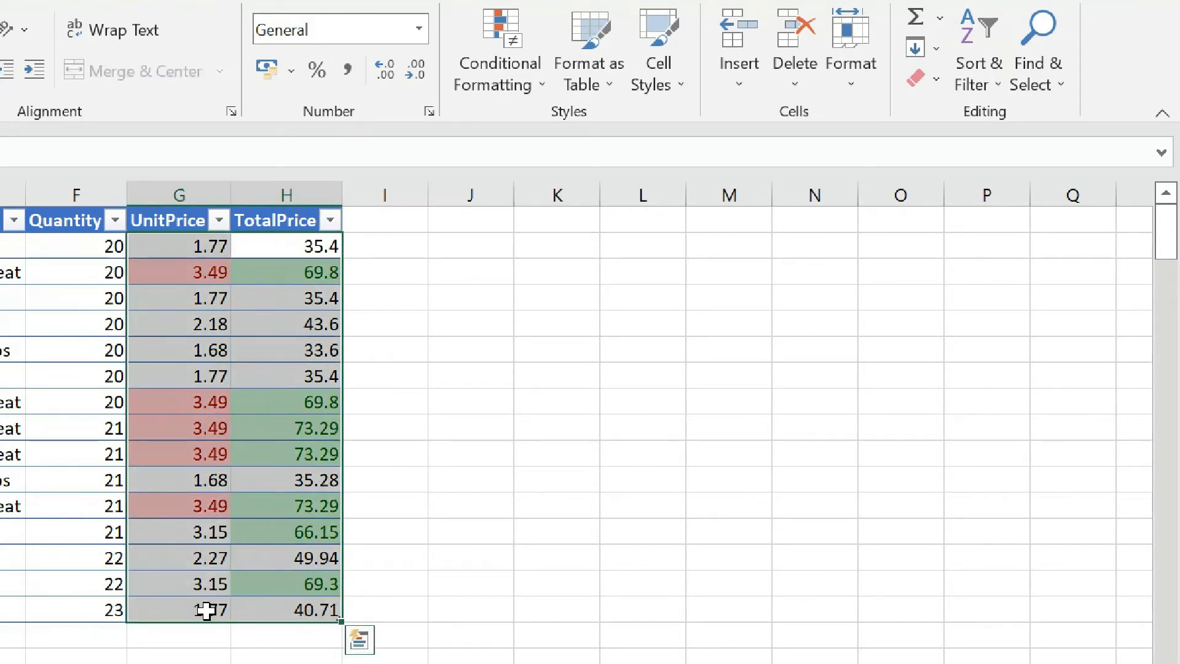
click(483, 426)
click(514, 41)
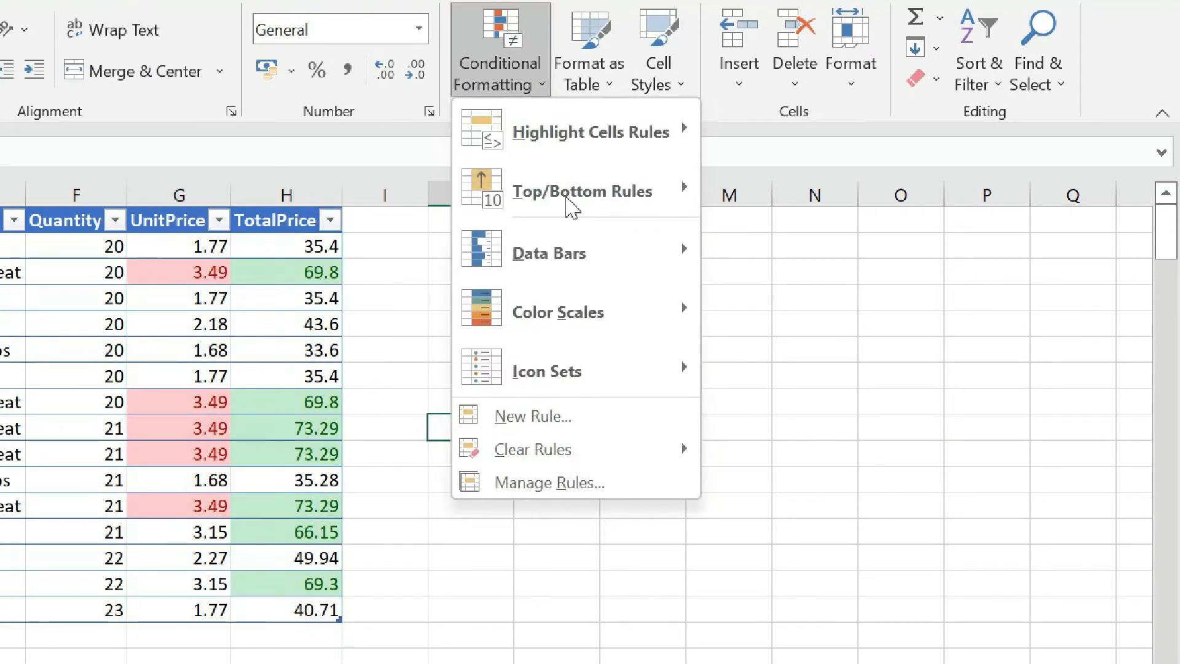
click(517, 49)
click(490, 70)
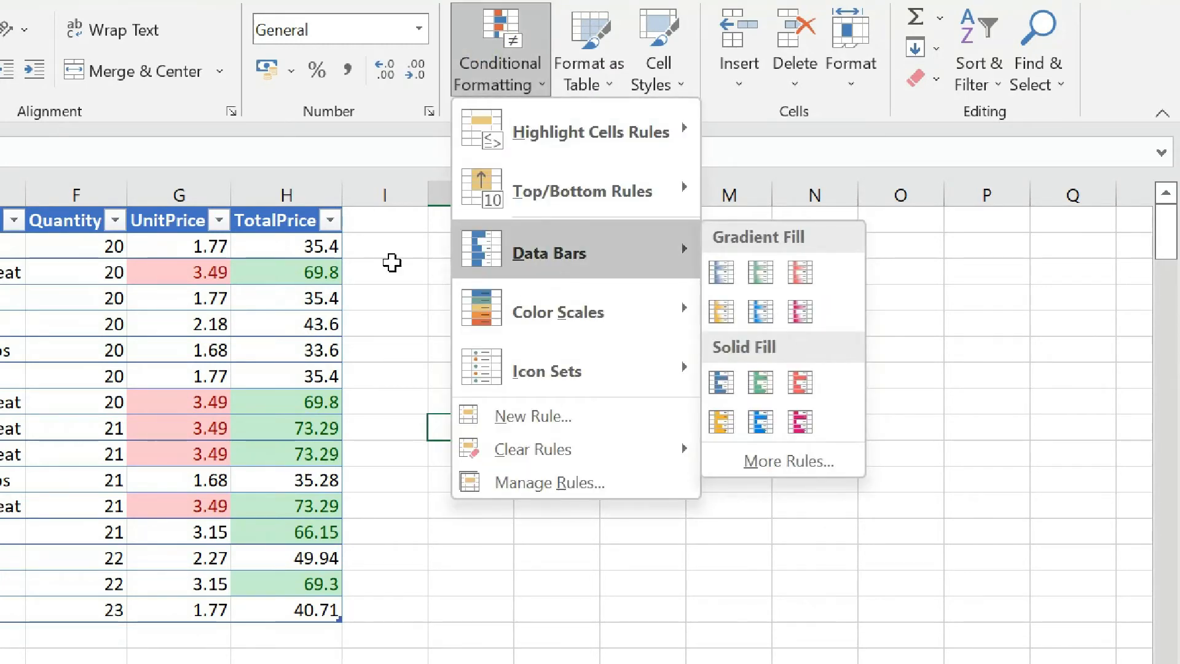
click(391, 262)
Step: Clear the conditional formatting rules from the UnitPrice and TotalPrice values
drag(171, 241, 308, 605)
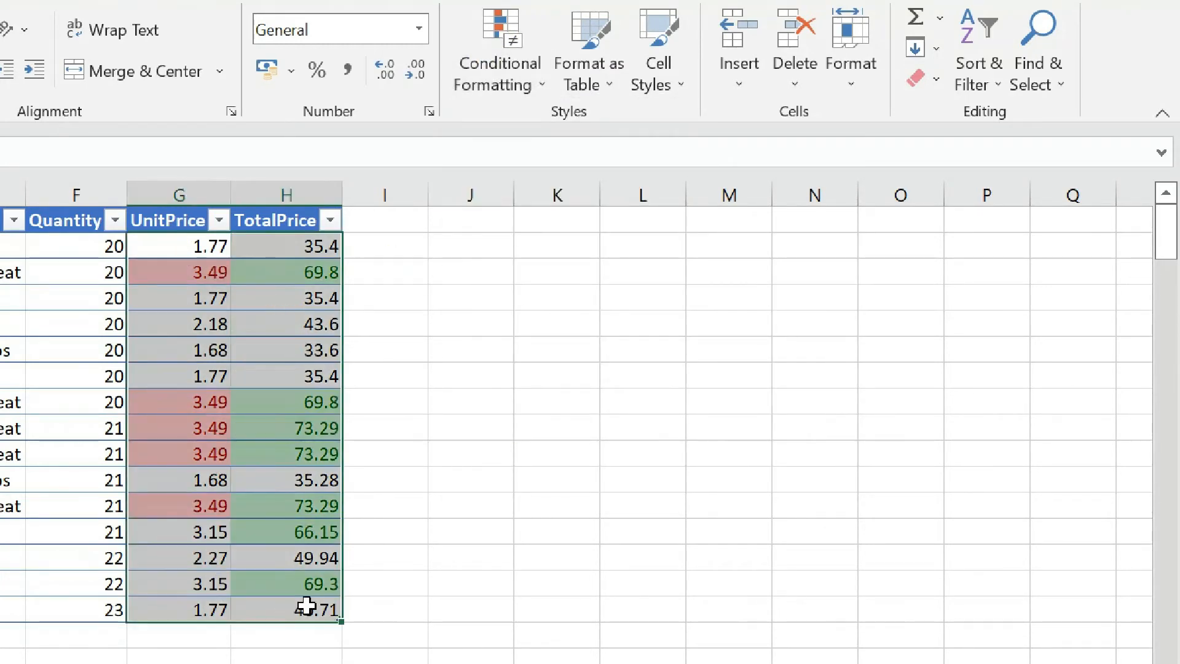
click(500, 59)
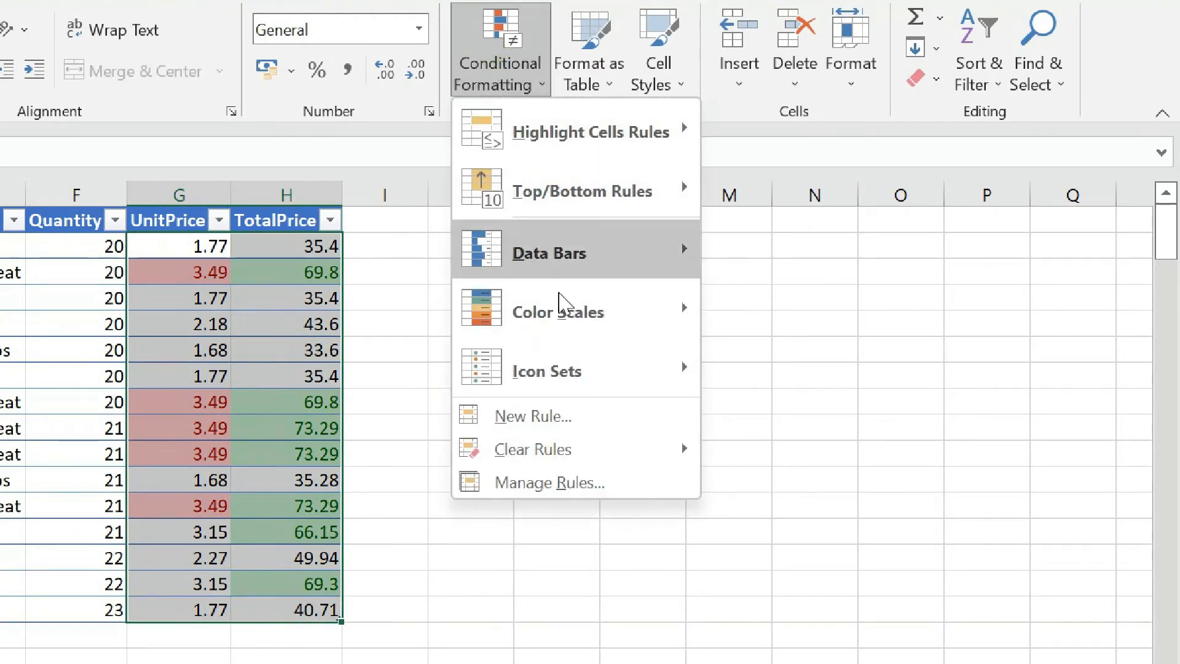
mouse_move(600, 361)
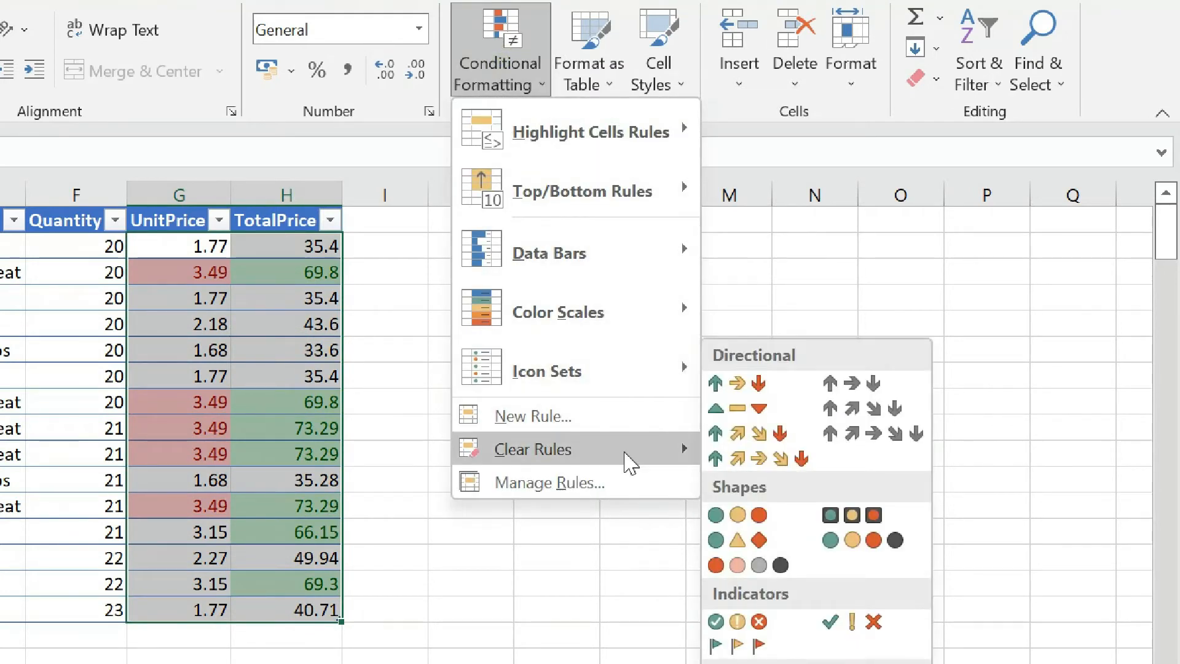
mouse_move(632, 458)
click(821, 455)
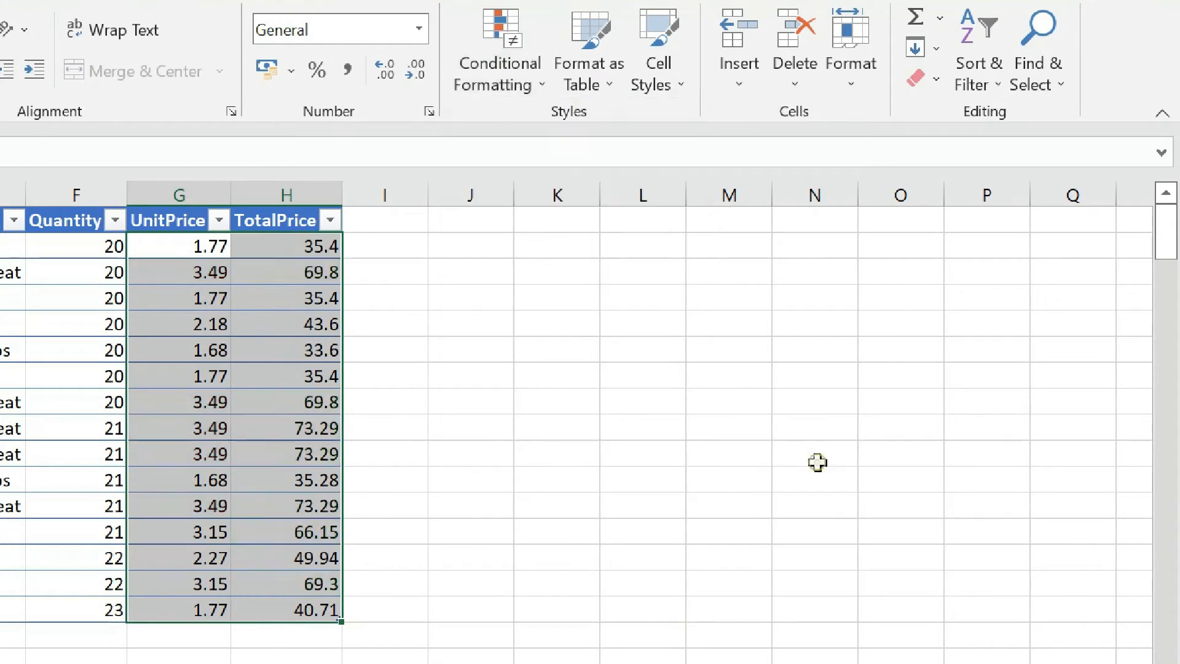
click(514, 86)
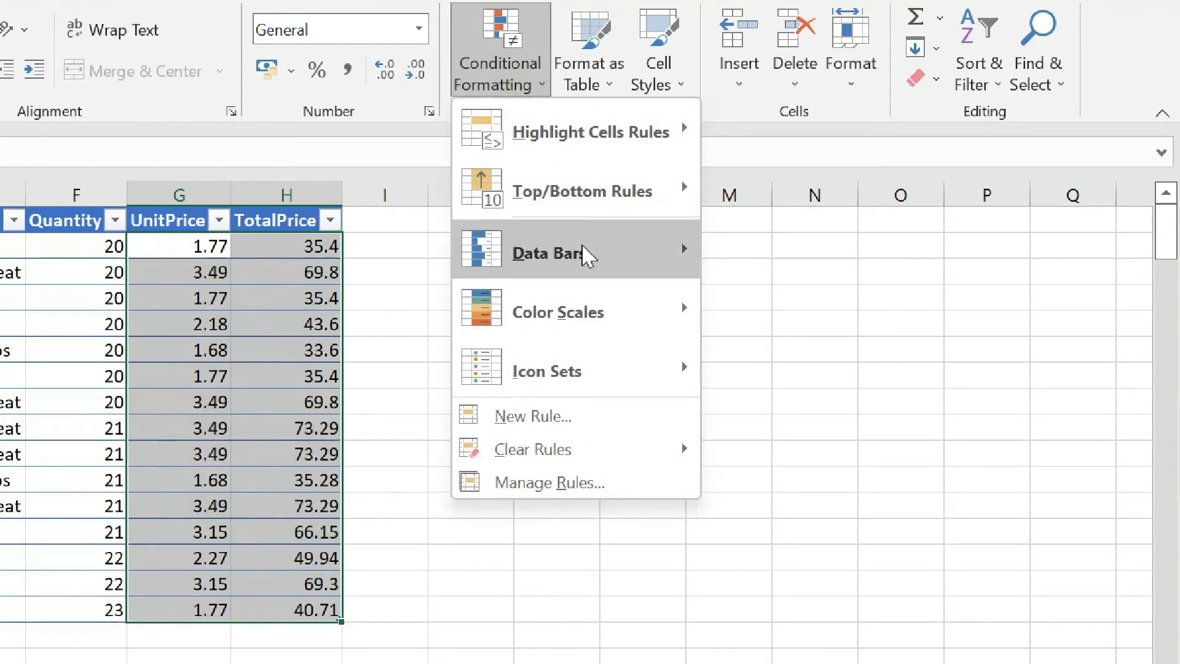
mouse_move(587, 255)
click(429, 308)
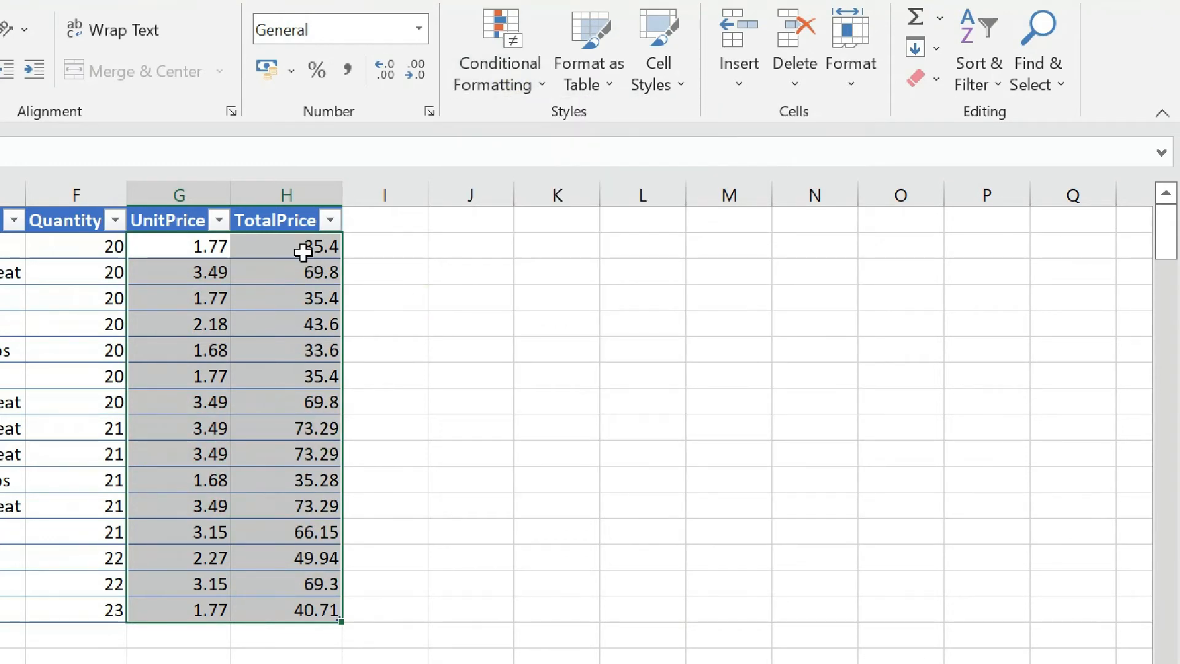
Step: Apply the gradient-fill Blue Data Bar to the TotalPrice values
drag(303, 249, 310, 605)
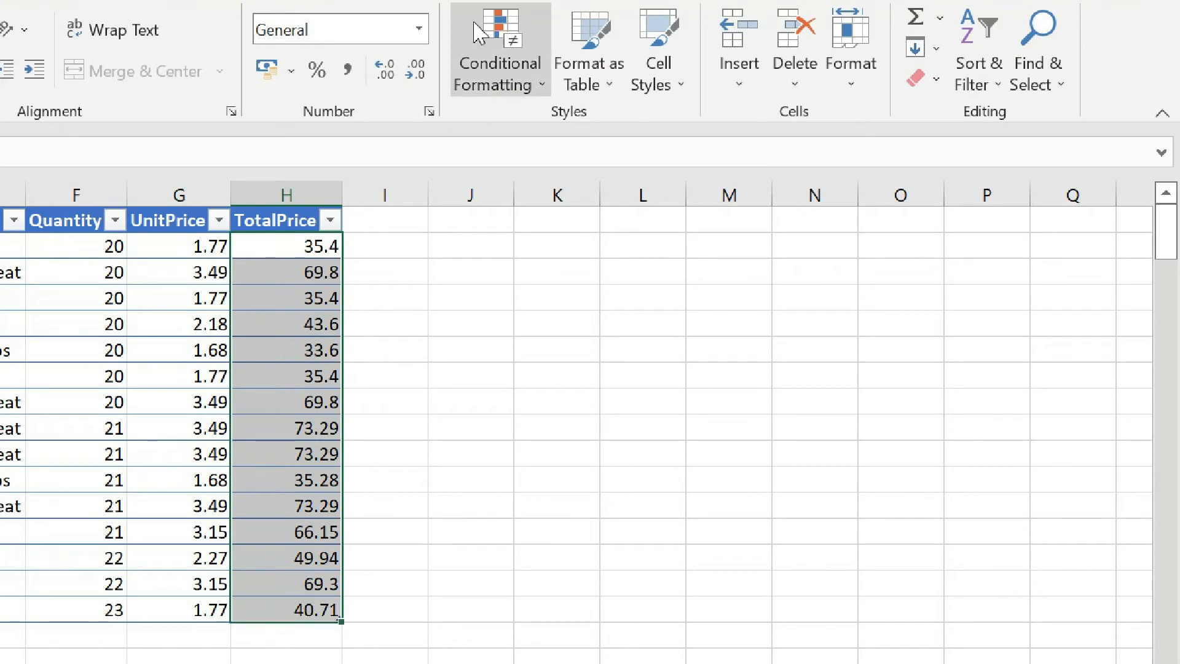
click(502, 86)
mouse_move(600, 255)
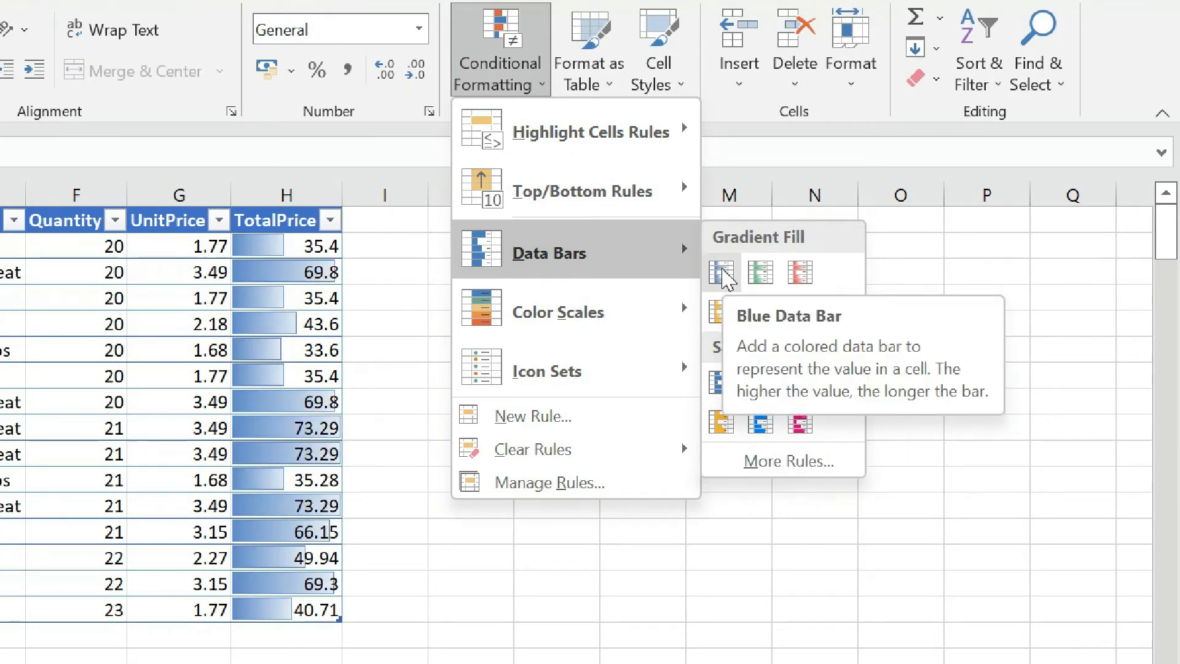
click(722, 275)
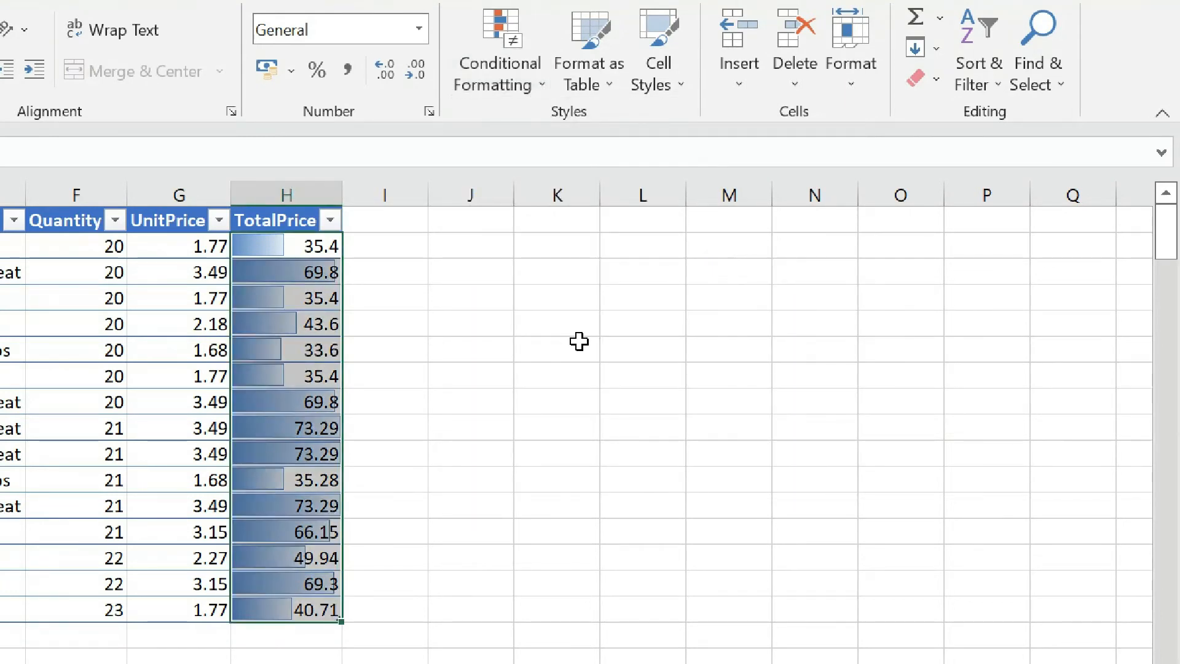
click(506, 381)
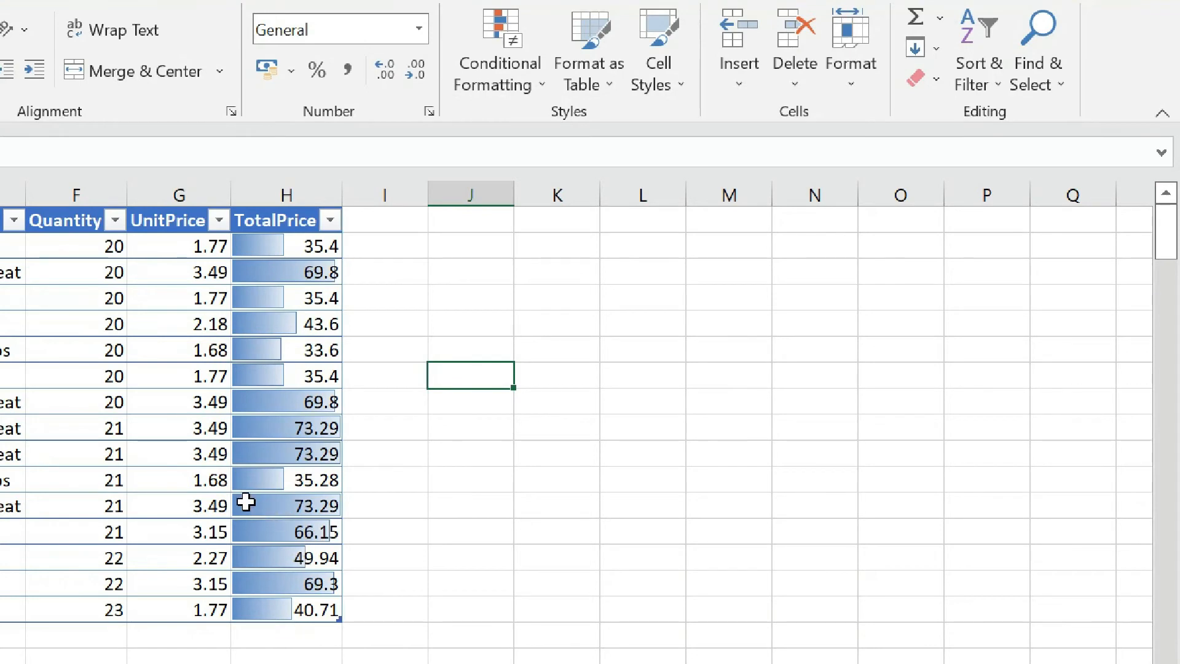
drag(246, 501, 395, 495)
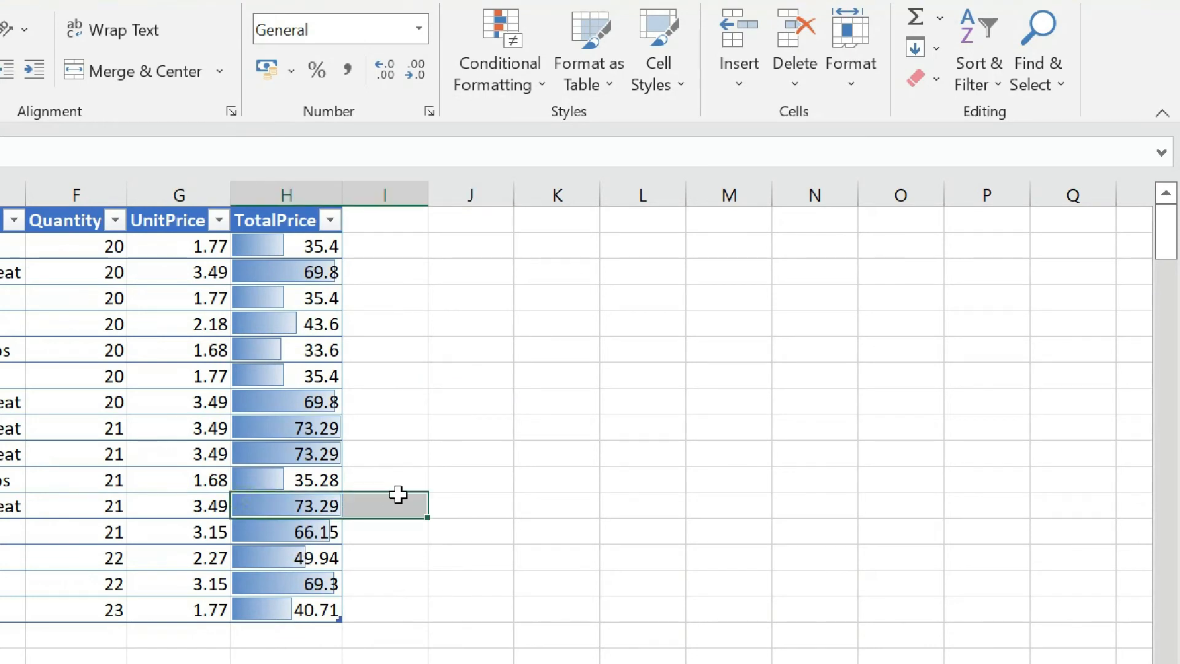
click(376, 567)
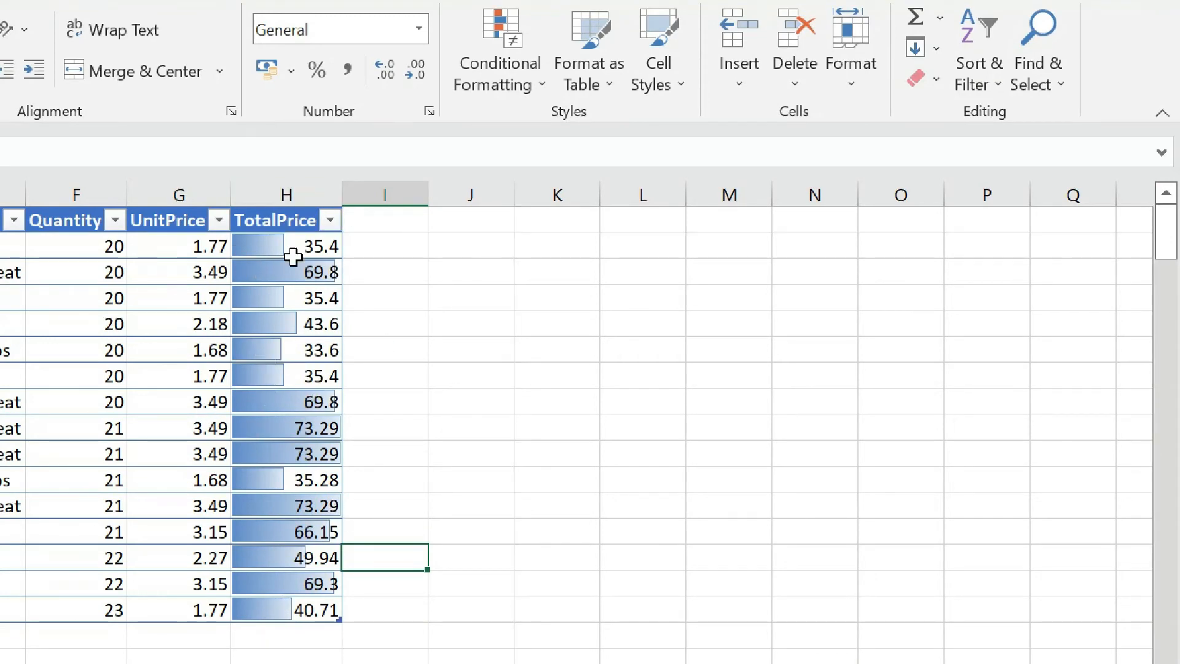
click(442, 467)
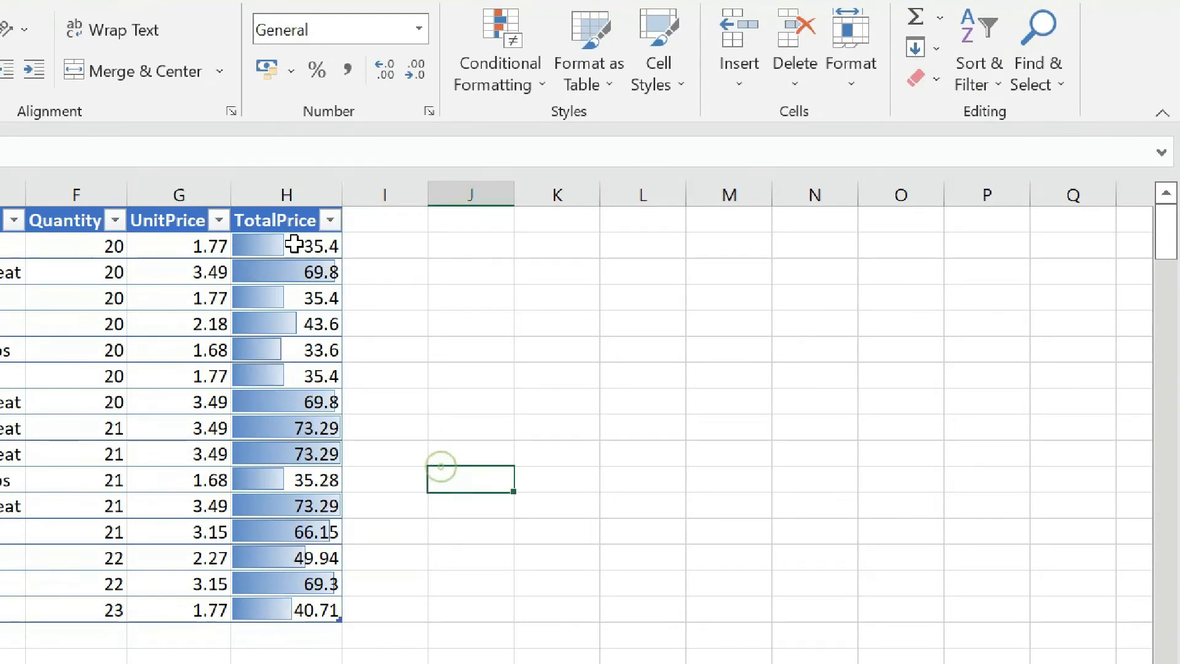
Step: Start a custom data bar rule for the TotalPrice values and review the minimum and maximum type options, keeping both Automatic
drag(288, 236, 318, 619)
click(498, 62)
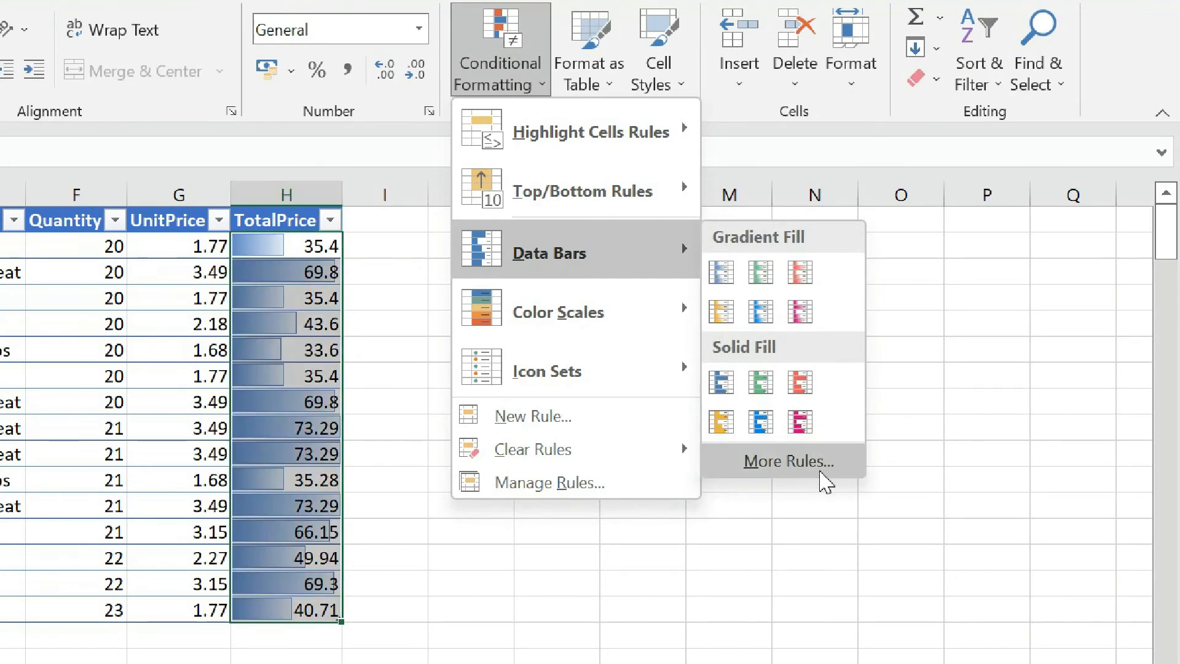
click(821, 473)
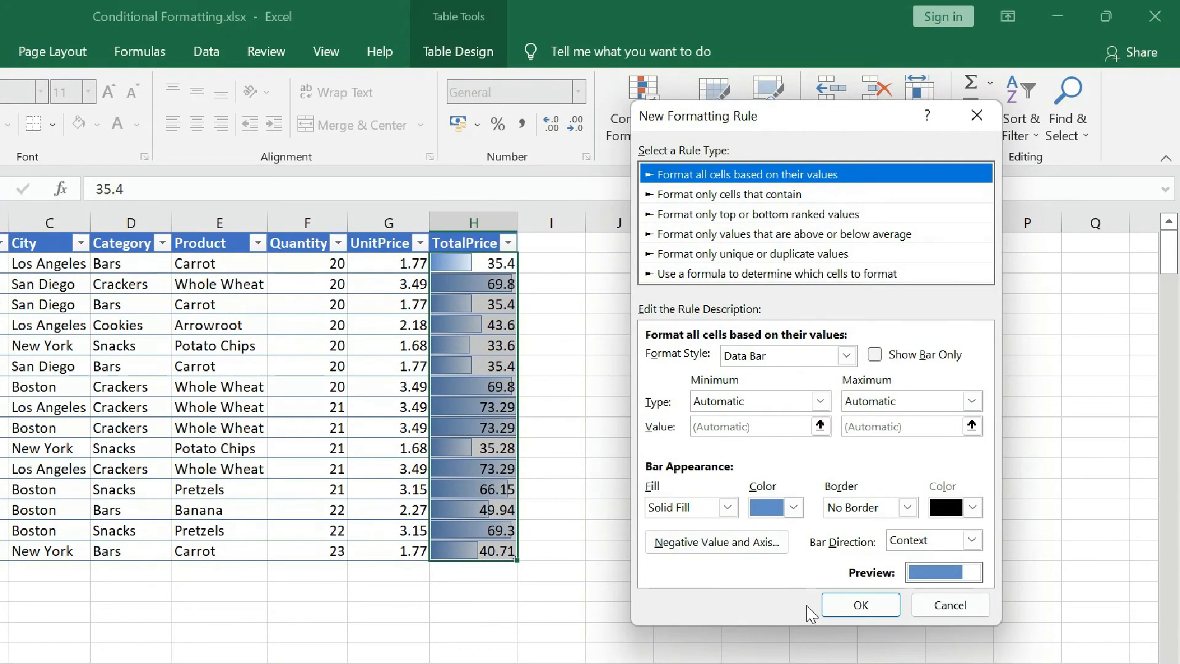
click(760, 402)
click(762, 402)
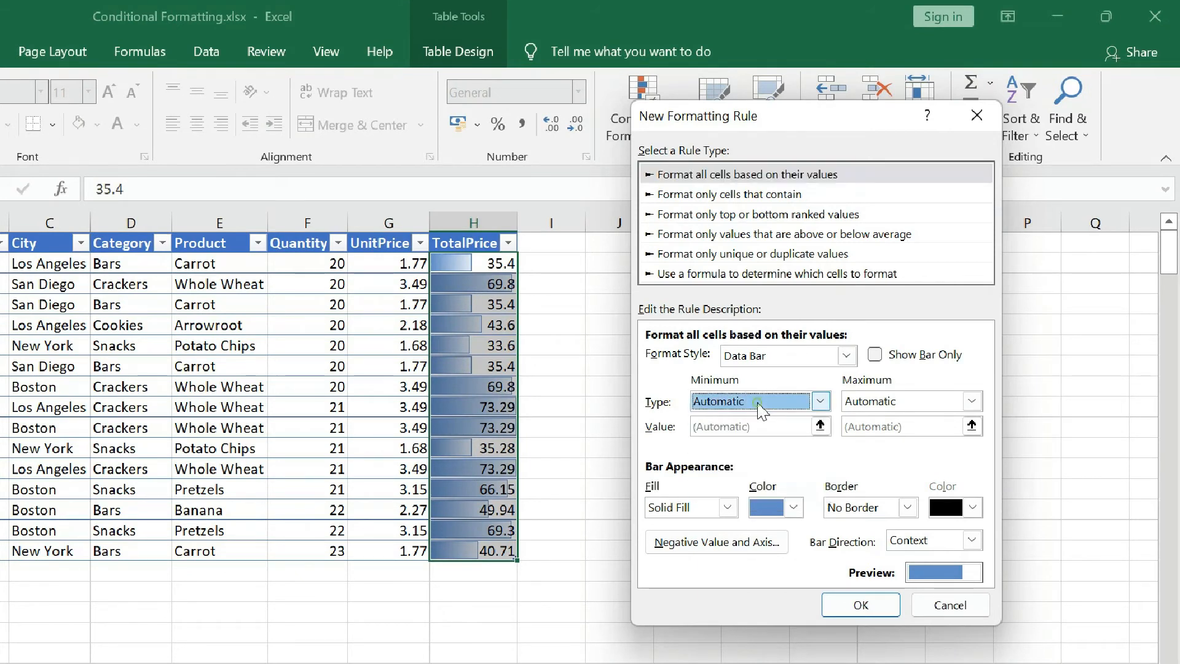
click(898, 402)
click(899, 406)
click(750, 404)
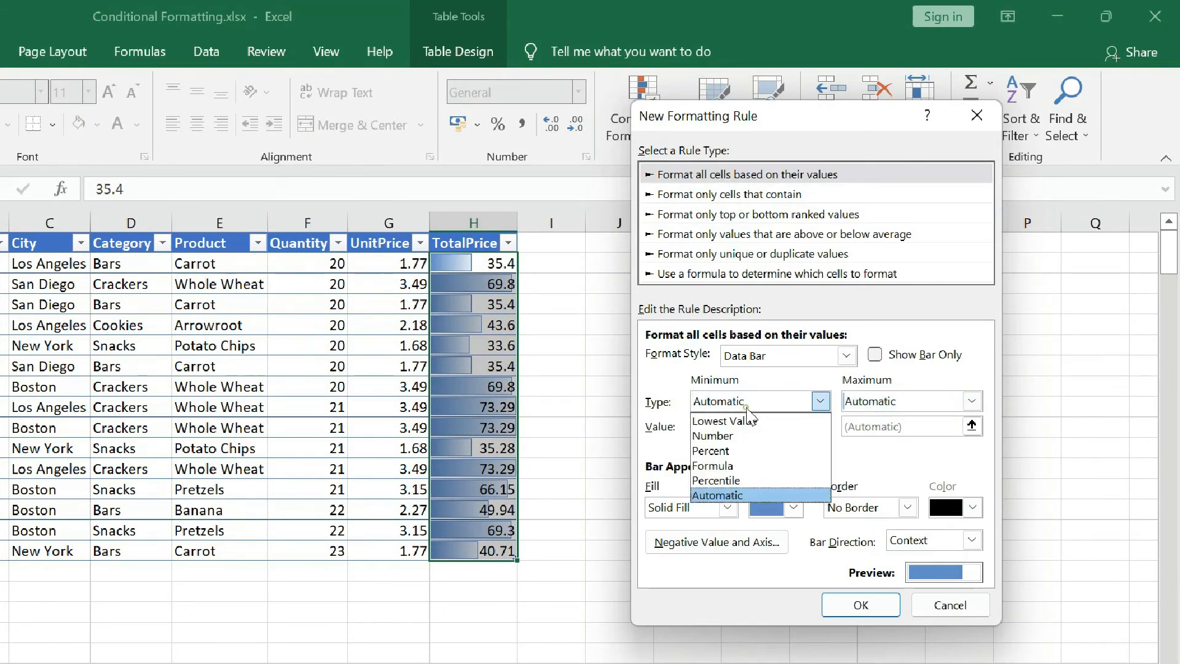
click(874, 454)
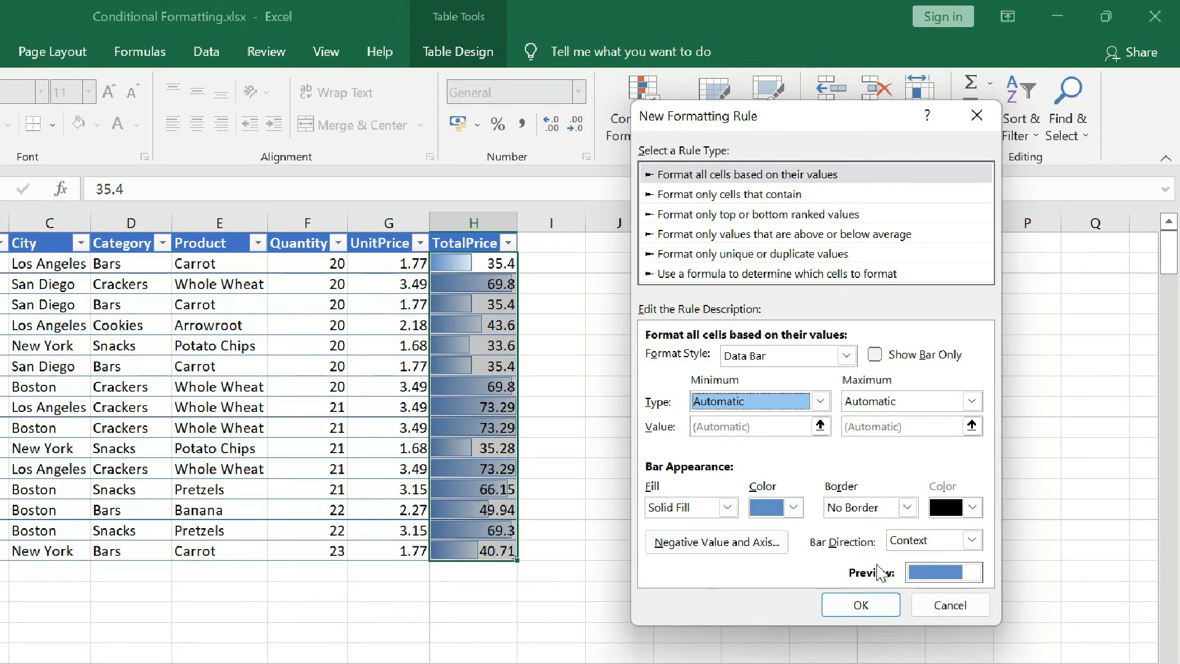
Step: Set the data bar colour to orange with a light gold Solid Border and apply the rule
click(793, 507)
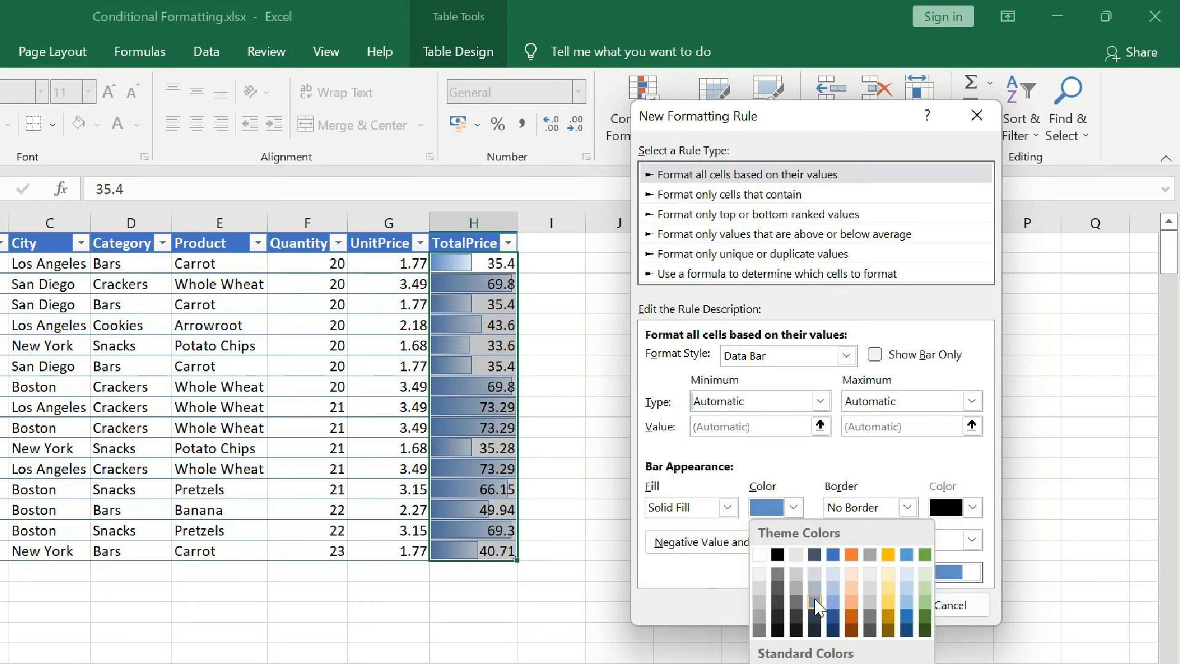
click(852, 556)
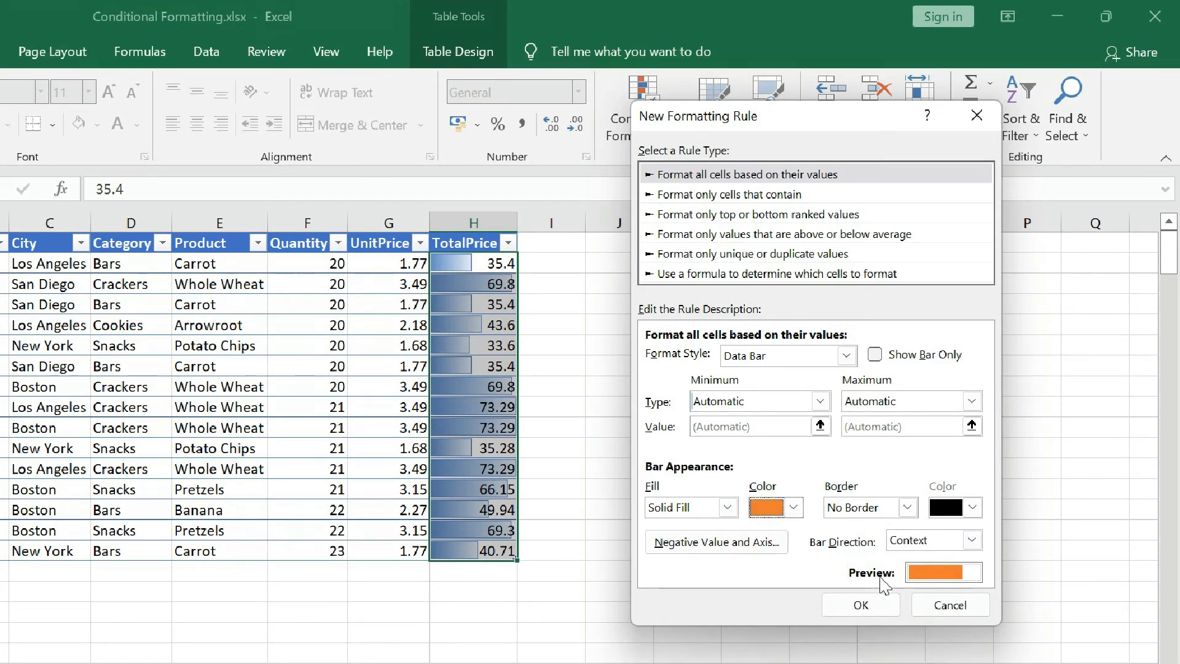
click(895, 510)
click(876, 541)
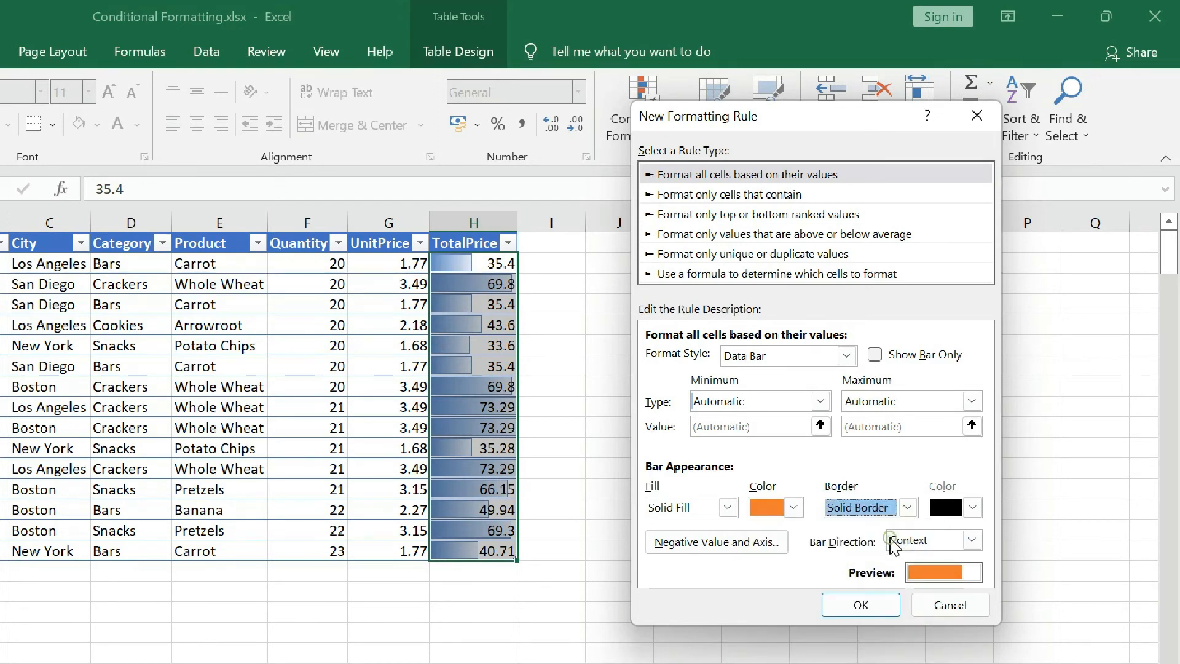
click(952, 517)
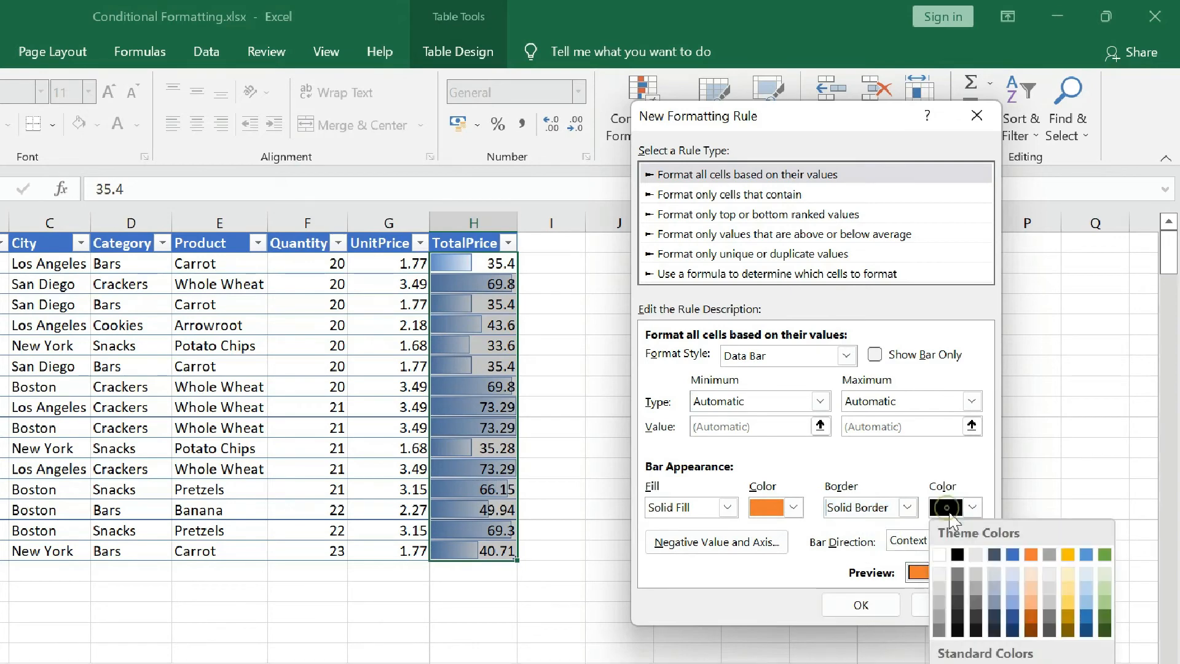
click(1071, 595)
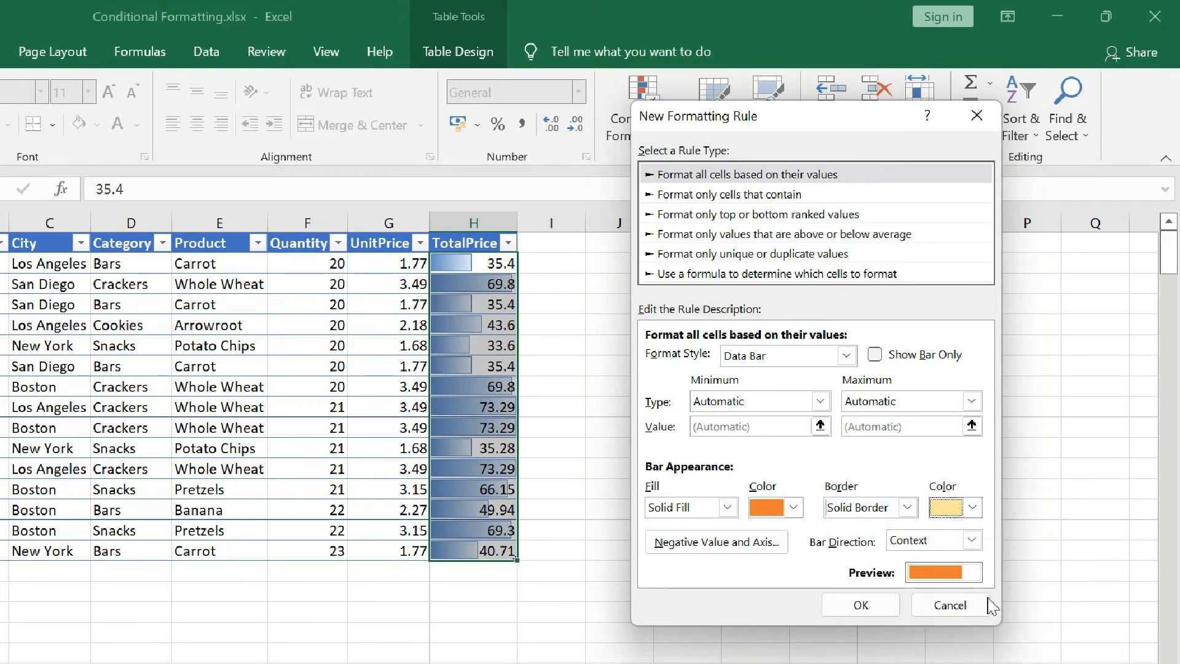
click(877, 608)
click(696, 504)
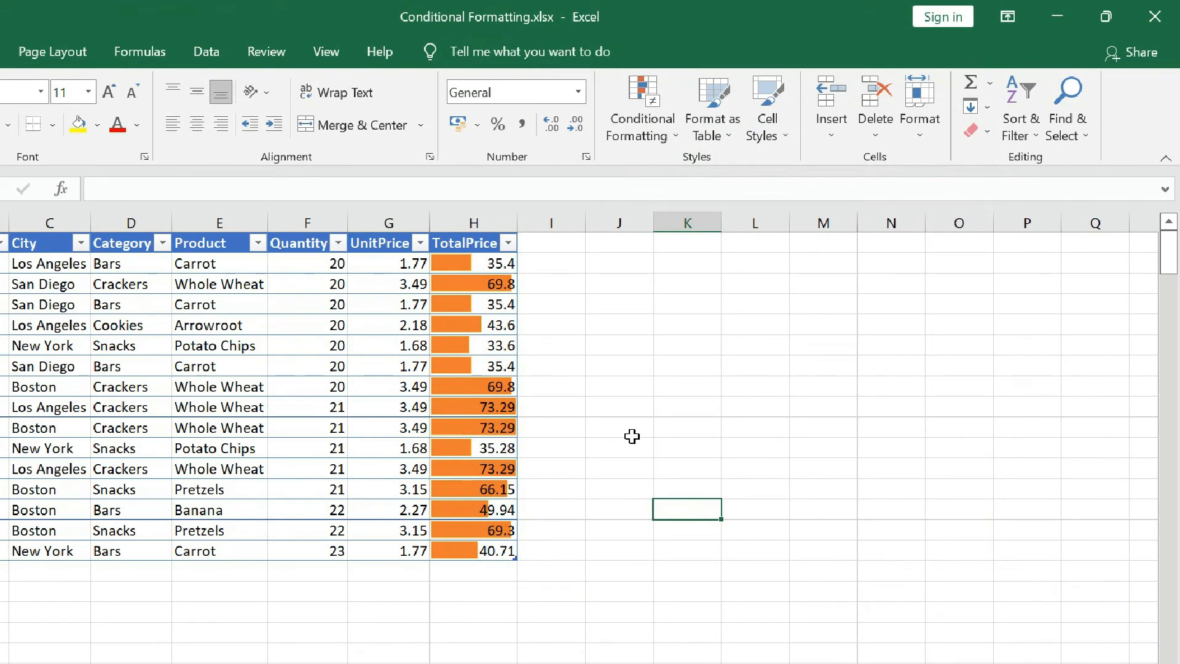
click(616, 290)
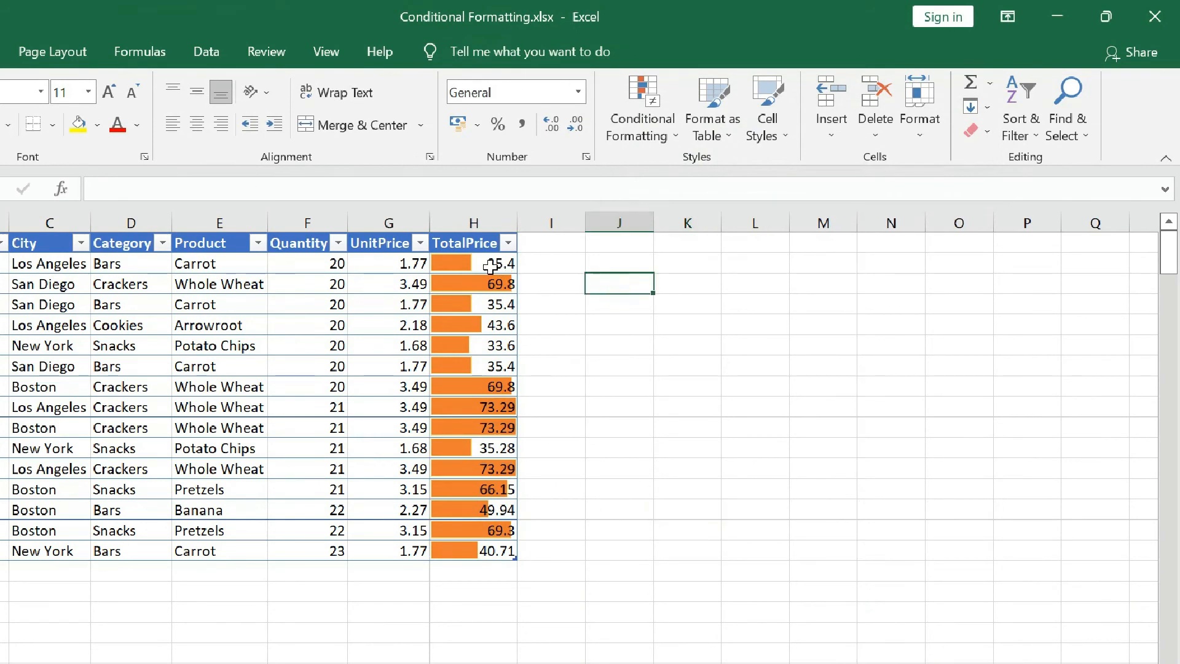
drag(485, 264, 486, 555)
click(625, 405)
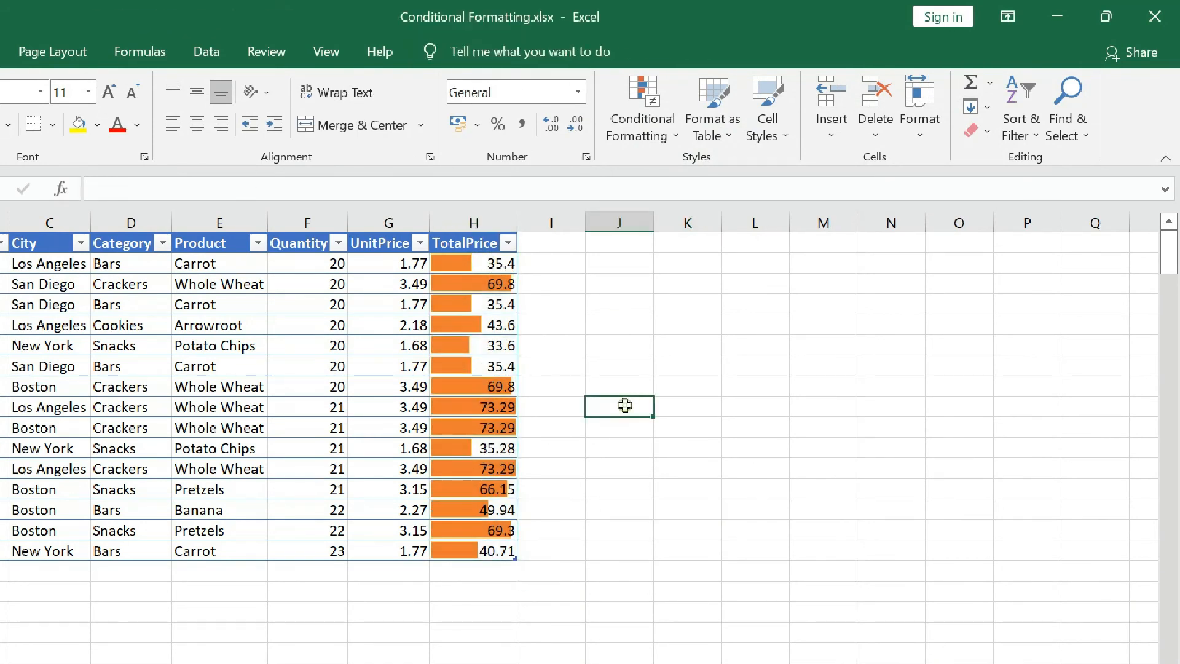
click(636, 134)
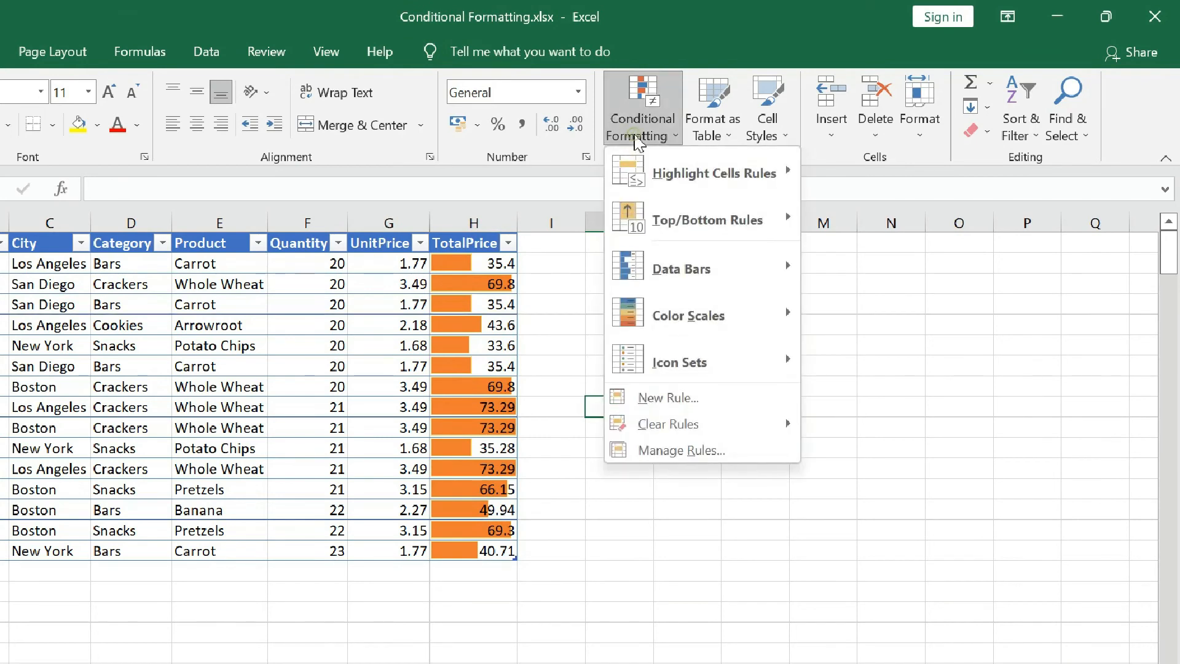
mouse_move(676, 295)
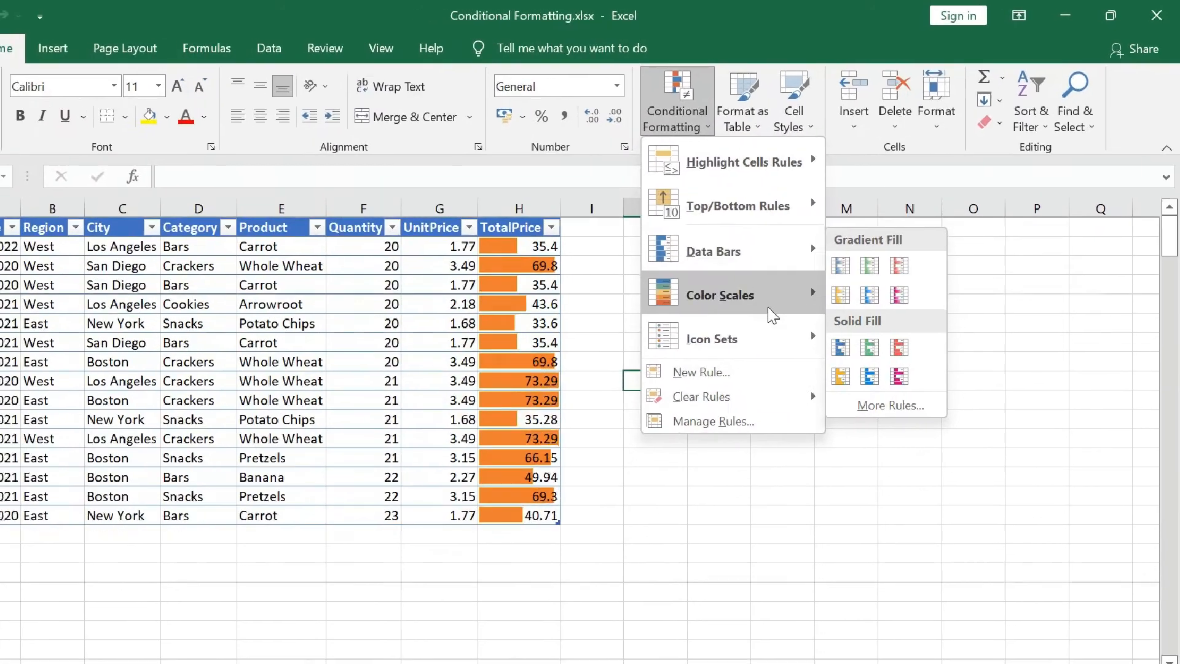
mouse_move(779, 313)
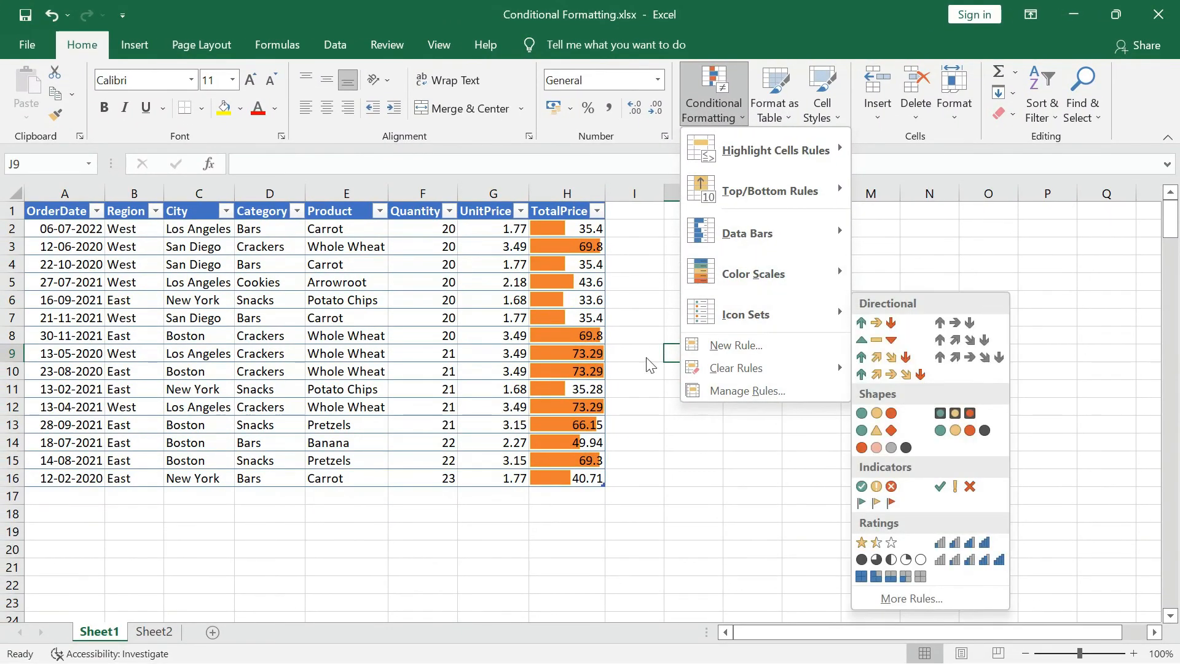
click(775, 467)
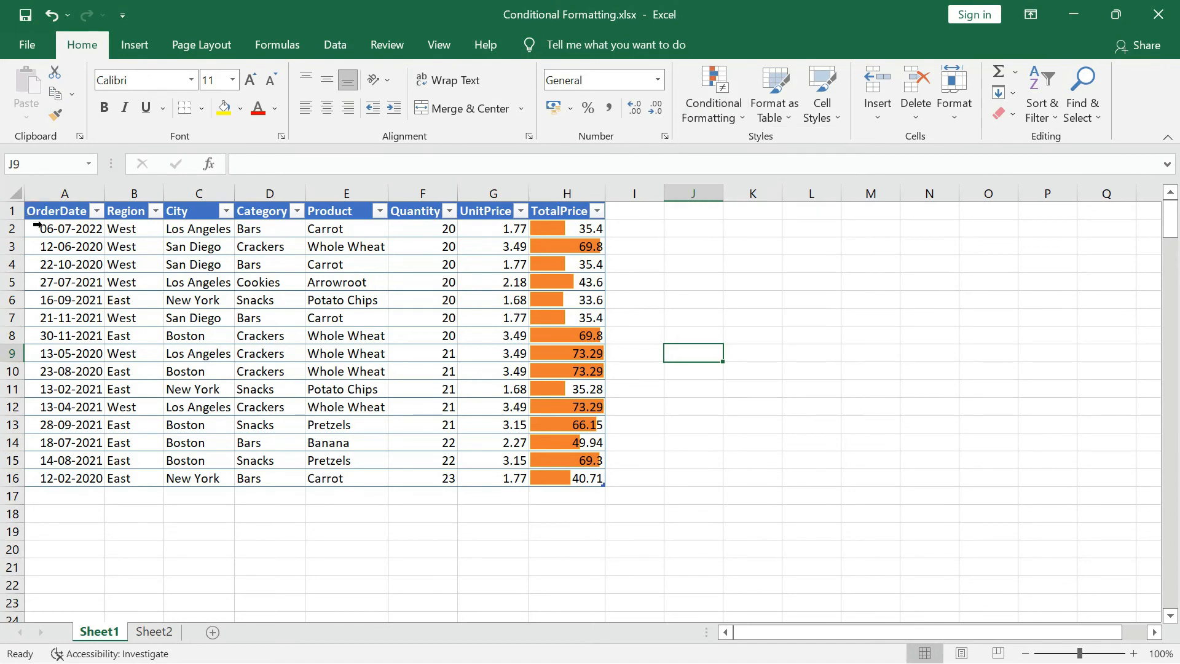
drag(37, 226, 477, 481)
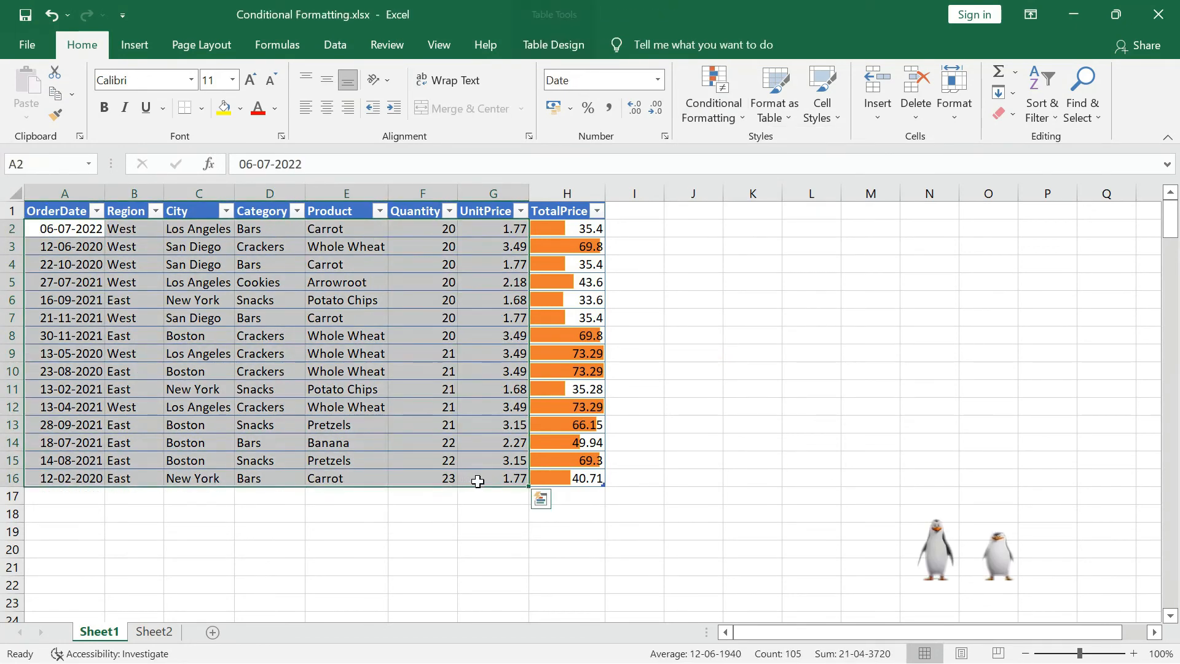
click(718, 411)
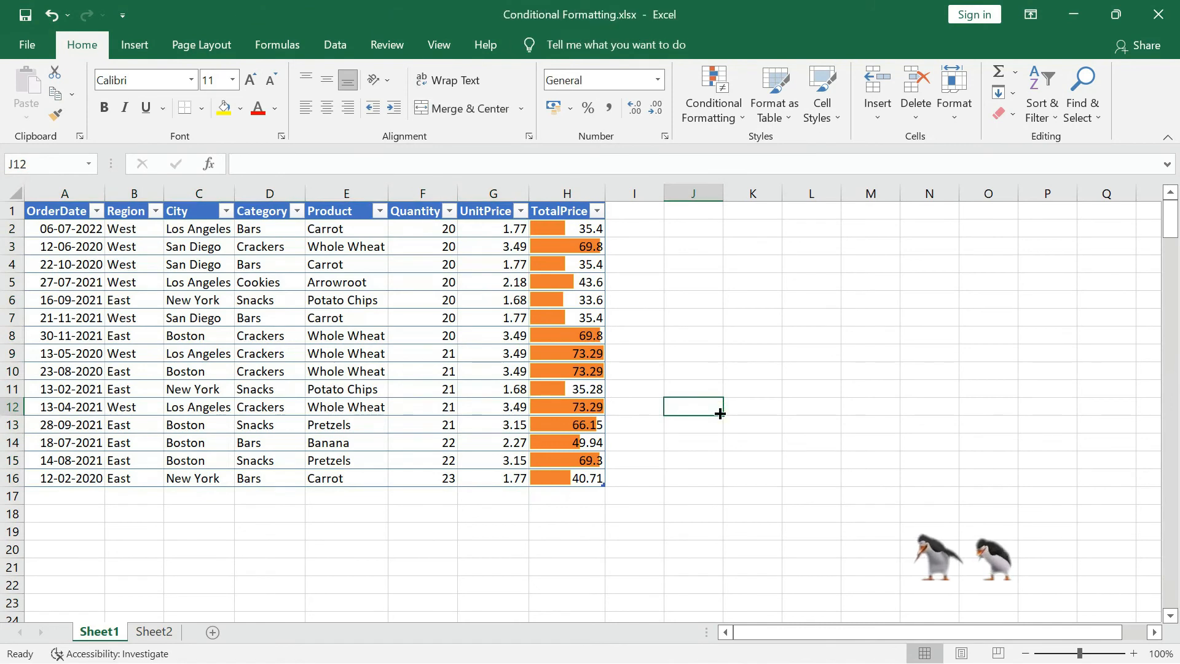